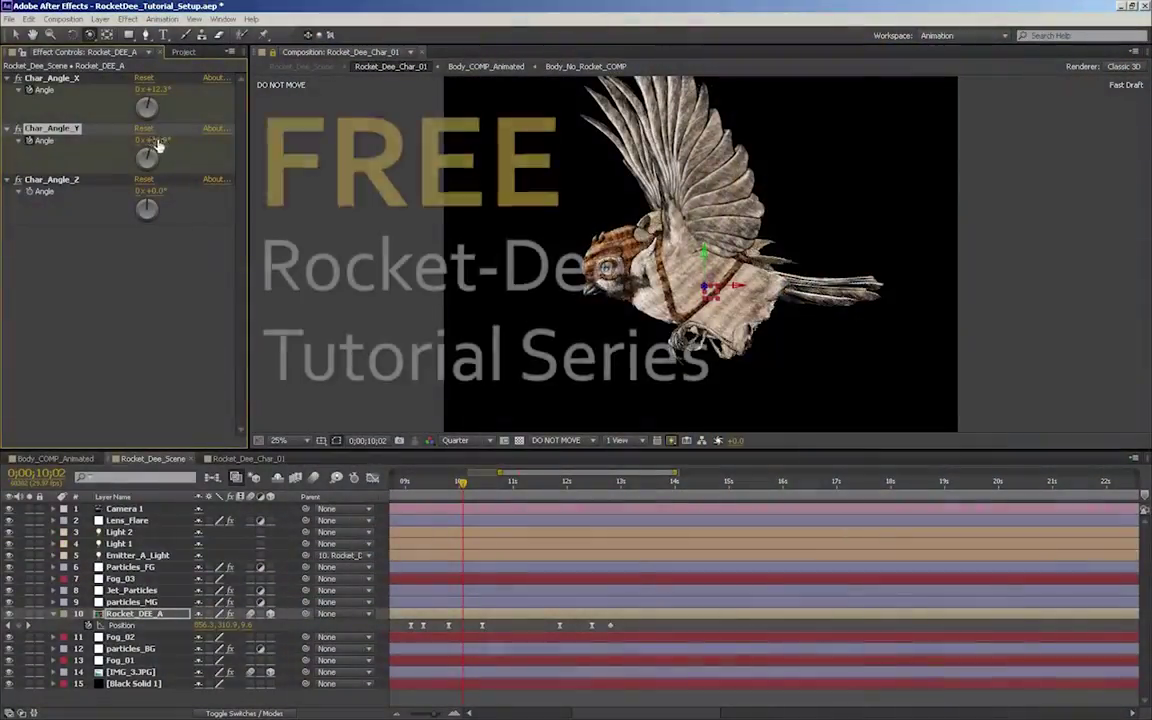
Increase the Char_Angle_Y angle on the Rocket_DEE_A layer
{"action": "left_click_drag", "start_coordinate": [157, 147], "coordinate": [193, 147]}
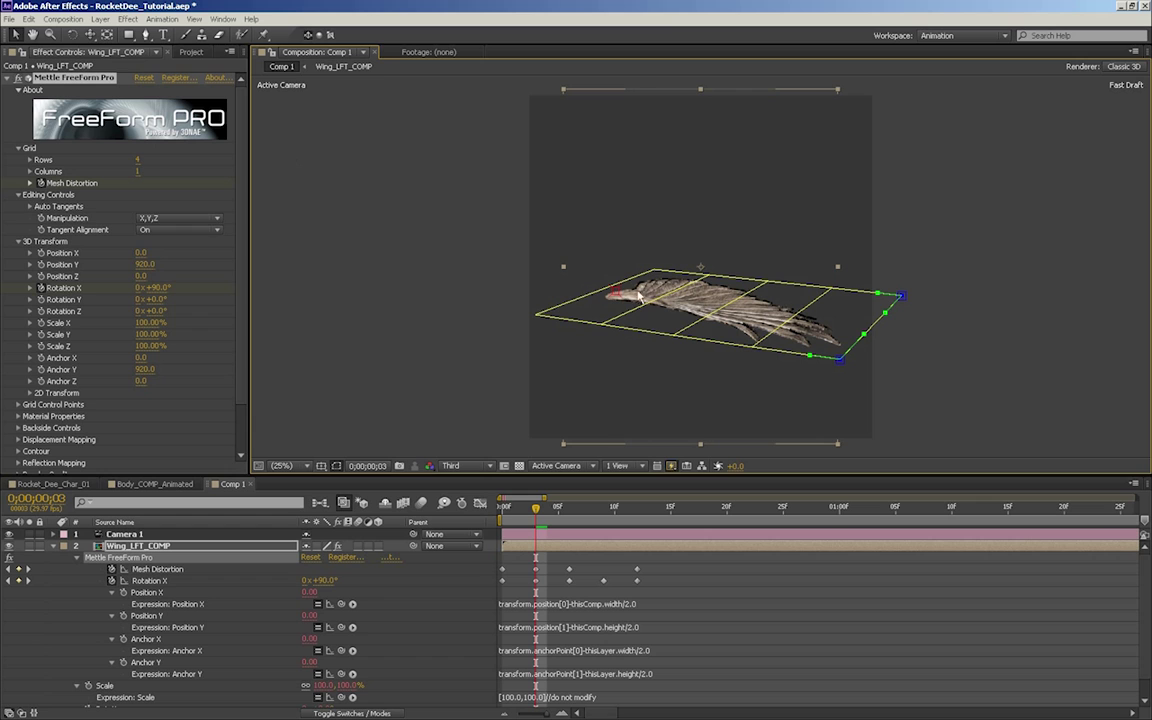
Bend the outer end of the left wing upward by raising the FreeForm Pro mesh's end points
{"action": "left_click", "coordinate": [178, 218]}
{"action": "left_click", "coordinate": [160, 245]}
{"action": "left_click_drag", "start_coordinate": [887, 210], "coordinate": [879, 234]}
{"action": "left_click", "coordinate": [188, 219]}
{"action": "left_click", "coordinate": [165, 258]}
{"action": "left_click_drag", "start_coordinate": [902, 294], "coordinate": [868, 212]}
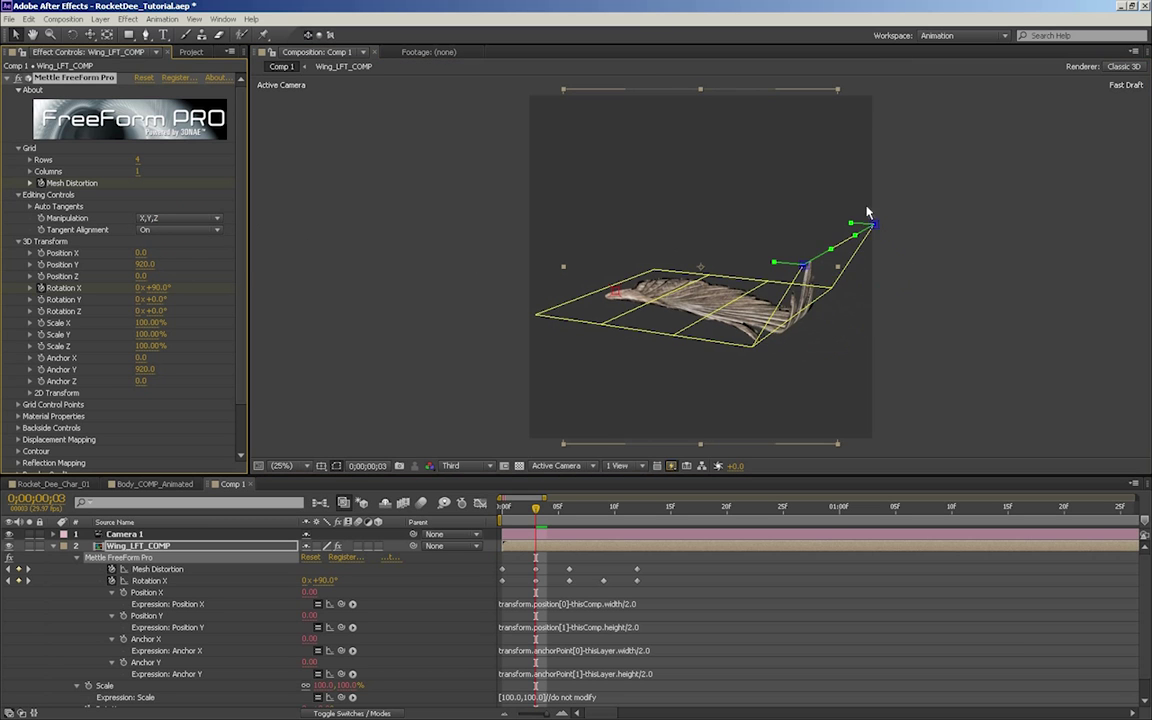
{"action": "key", "text": "ctrl+z"}
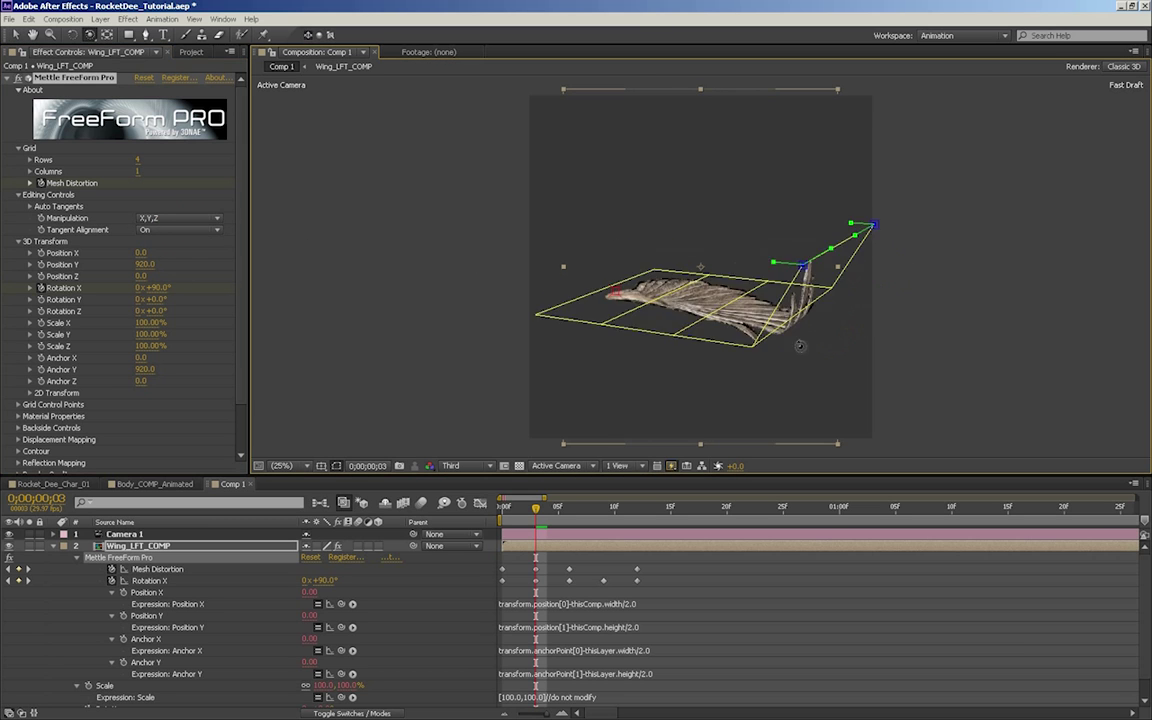
{"action": "left_click", "coordinate": [175, 218]}
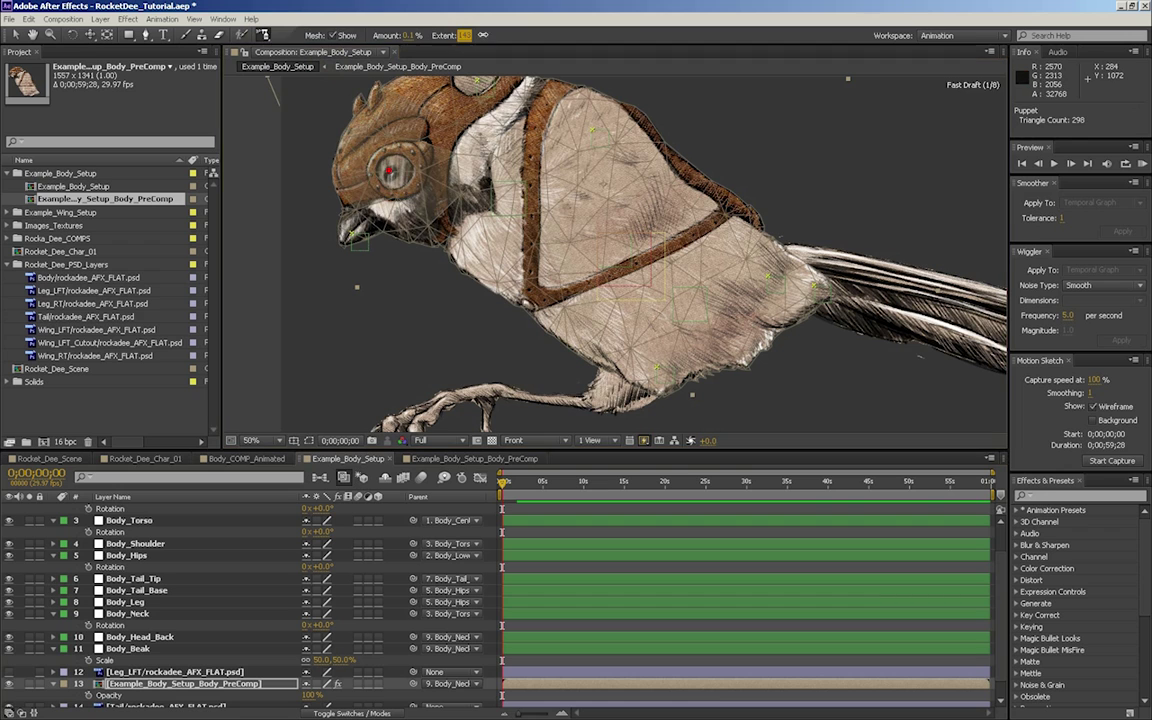
Add a Puppet Starch pin on the bird's helmet and set the body precomp's mesh triangles to 500
{"action": "left_click", "coordinate": [453, 198]}
{"action": "left_click", "coordinate": [120, 685]}
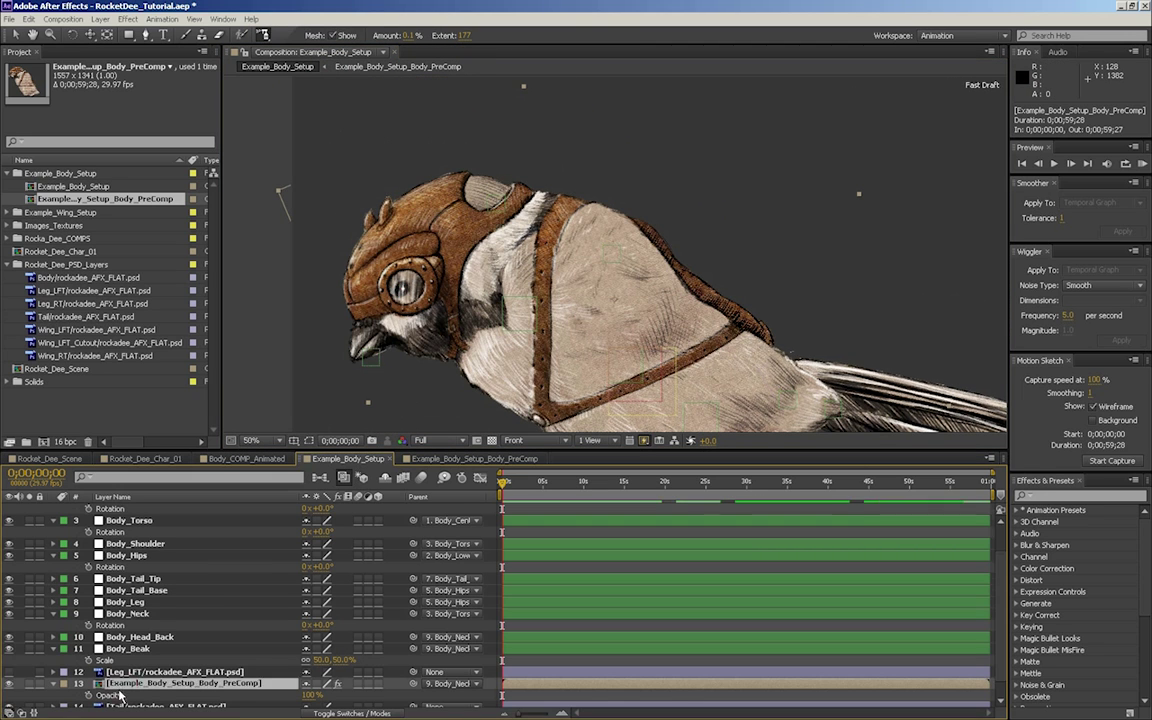
{"action": "key", "text": "e"}
{"action": "left_click", "coordinate": [77, 695]}
{"action": "scroll", "coordinate": [90, 676], "scroll_direction": "down", "scroll_amount": 1}
{"action": "left_click", "coordinate": [116, 655]}
{"action": "left_click", "coordinate": [88, 678]}
{"action": "scroll", "coordinate": [92, 678], "scroll_direction": "down", "scroll_amount": 2}
{"action": "left_click", "coordinate": [308, 643]}
{"action": "type", "text": "500"}
{"action": "key", "text": "Return"}
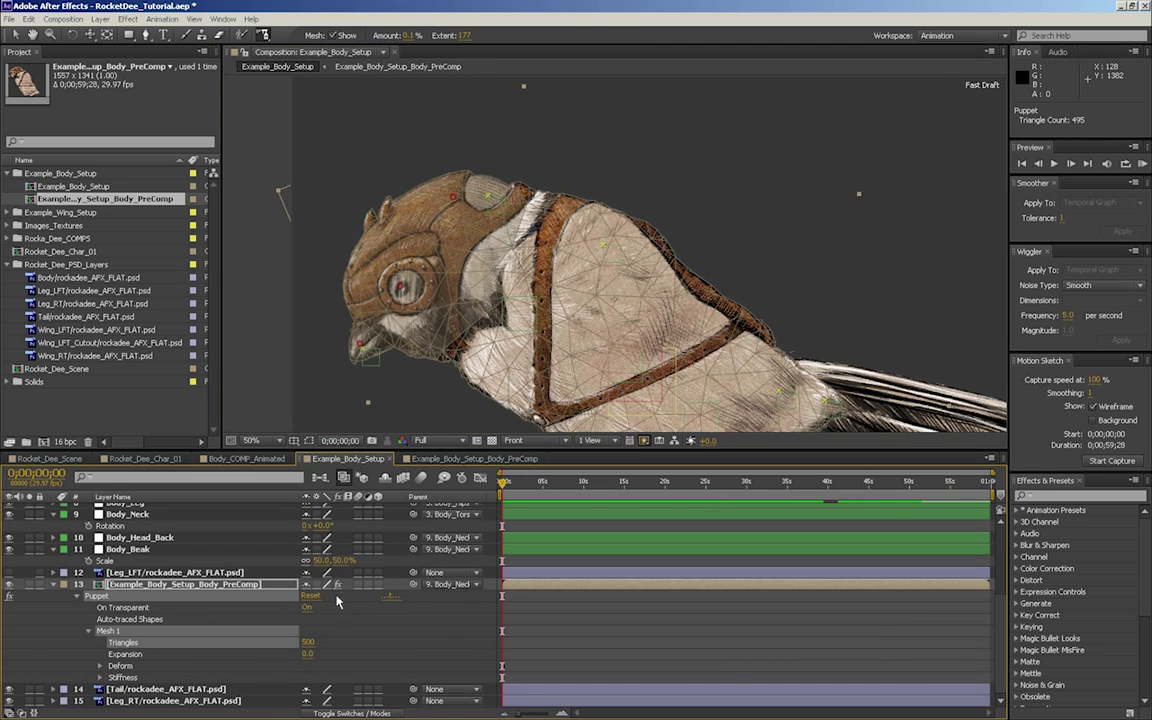
Set the expansion of the body precomp's puppet mesh to 3
{"action": "left_click", "coordinate": [307, 655]}
{"action": "type", "text": "3"}
{"action": "key", "text": "Return"}
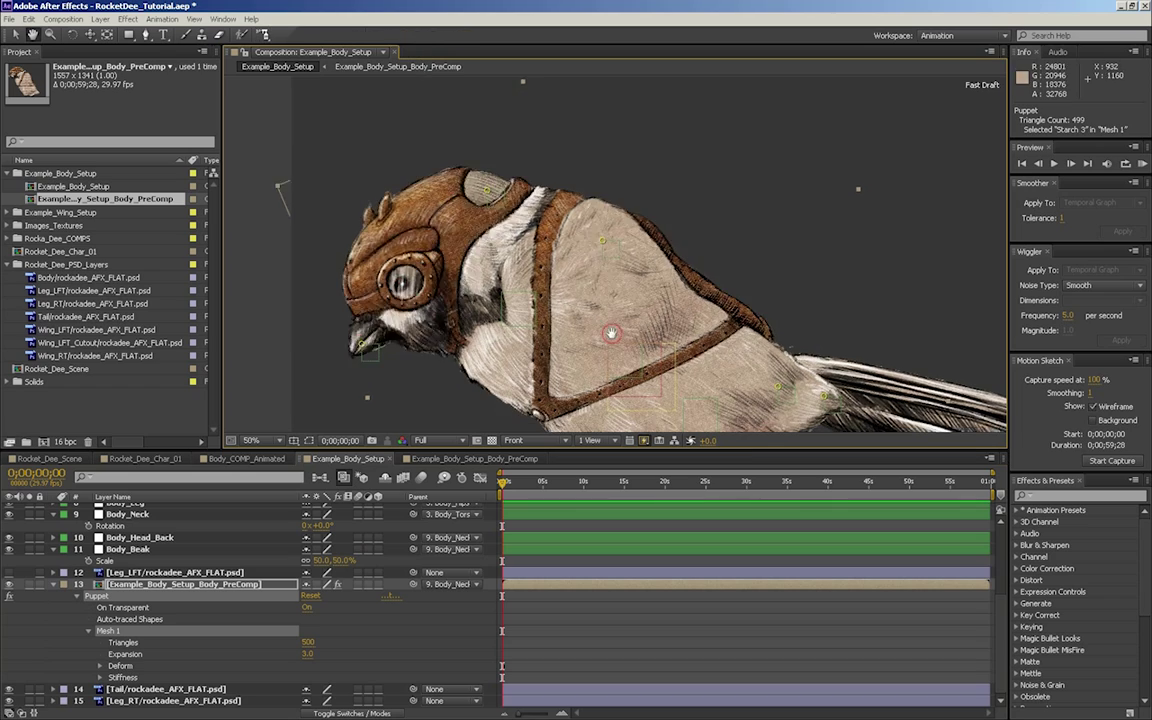
Try rotating the Body_Neck control slightly and undo the rotation
{"action": "left_click", "coordinate": [147, 551]}
{"action": "left_click", "coordinate": [128, 515]}
{"action": "mouse_move", "coordinate": [322, 526]}
{"action": "left_mouse_down"}
{"action": "mouse_move", "coordinate": [342, 526]}
{"action": "mouse_move", "coordinate": [300, 526]}
{"action": "mouse_move", "coordinate": [318, 526]}
{"action": "left_mouse_up"}
{"action": "key", "text": "ctrl+z"}
Work on the body's pins near the tail base with the Puppet Starch tool and reduce the starch extent
{"action": "left_click", "coordinate": [820, 329]}
{"action": "left_click", "coordinate": [264, 36]}
{"action": "left_click", "coordinate": [828, 330]}
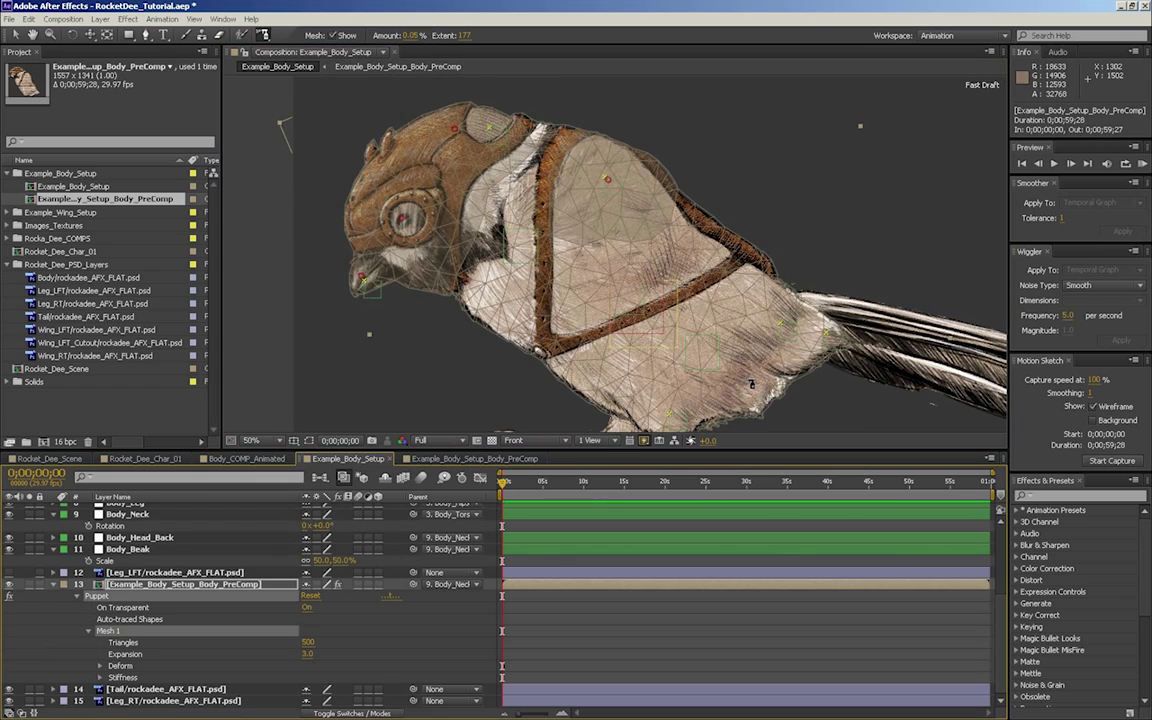
{"action": "left_click_drag", "start_coordinate": [463, 36], "coordinate": [404, 36]}
Try rotating another of the body's control nulls to test the puppet deformation, and undo the rotation
{"action": "scroll", "coordinate": [200, 575], "scroll_direction": "up", "scroll_amount": 3}
{"action": "left_click", "coordinate": [159, 595]}
{"action": "key", "text": "r"}
{"action": "left_click_drag", "start_coordinate": [323, 609], "coordinate": [336, 609]}
{"action": "key", "text": "ctrl+z"}
{"action": "left_click", "coordinate": [198, 700]}
{"action": "key", "text": "ctrl+z"}
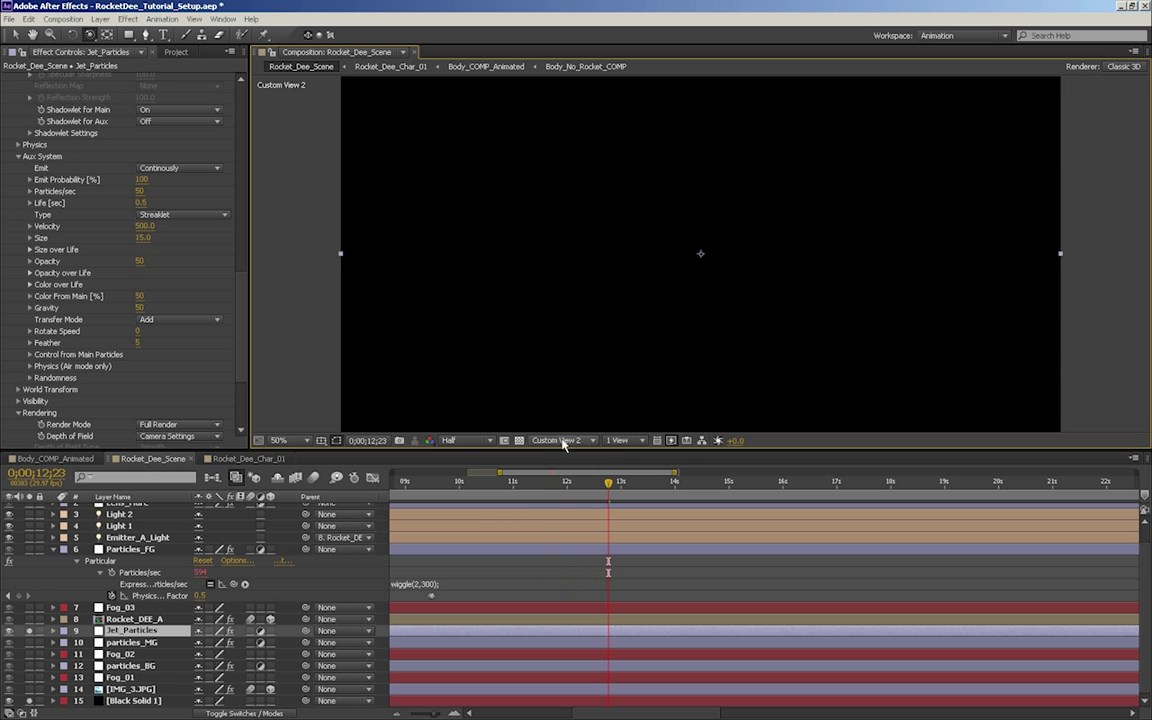
Return the view to Camera 1 and turn off solo from the Jet_Particles layer down to Black Solid 1
{"action": "key", "text": "ctrl+z"}
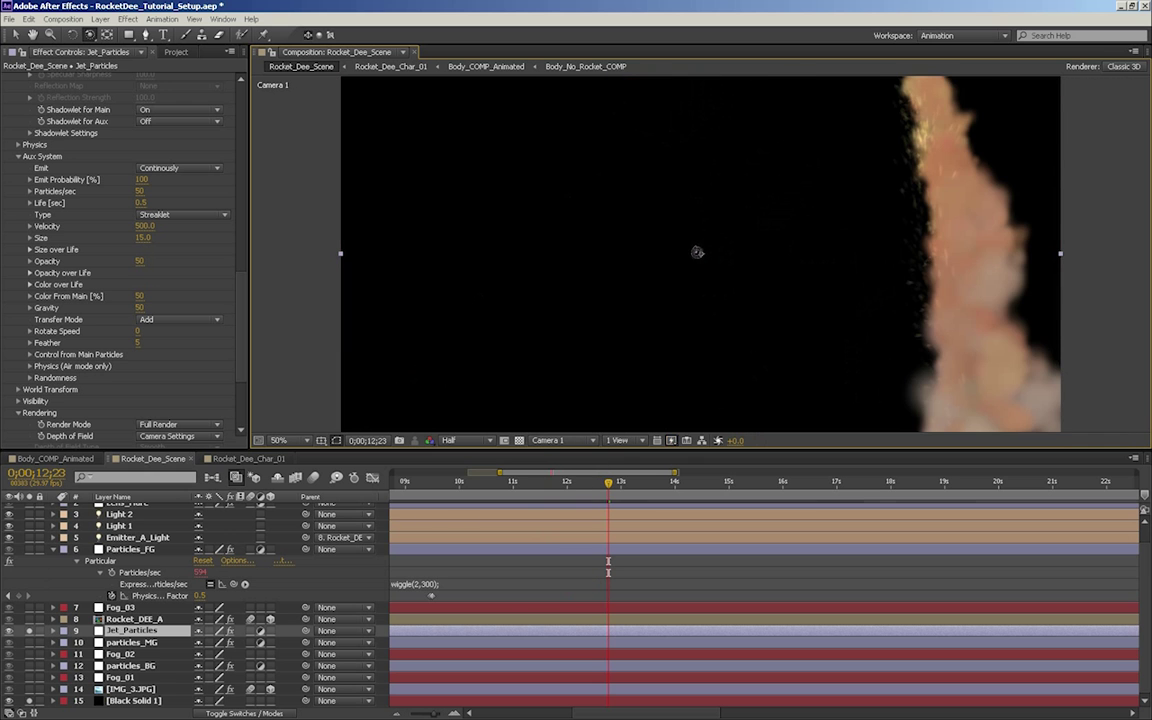
{"action": "left_click_drag", "start_coordinate": [29, 631], "coordinate": [29, 701]}
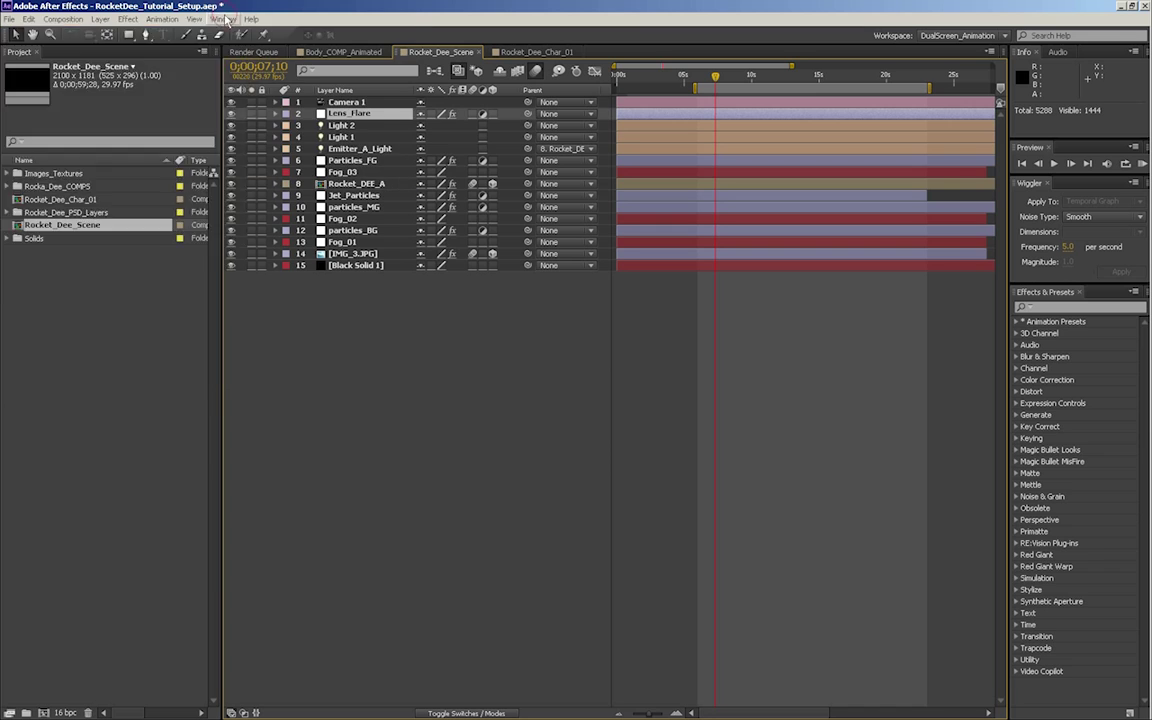
Switch to the Animation workspace and disable motion blur for the Rocket_Dee_Scene composition
{"action": "left_click", "coordinate": [225, 19]}
{"action": "left_click", "coordinate": [513, 59]}
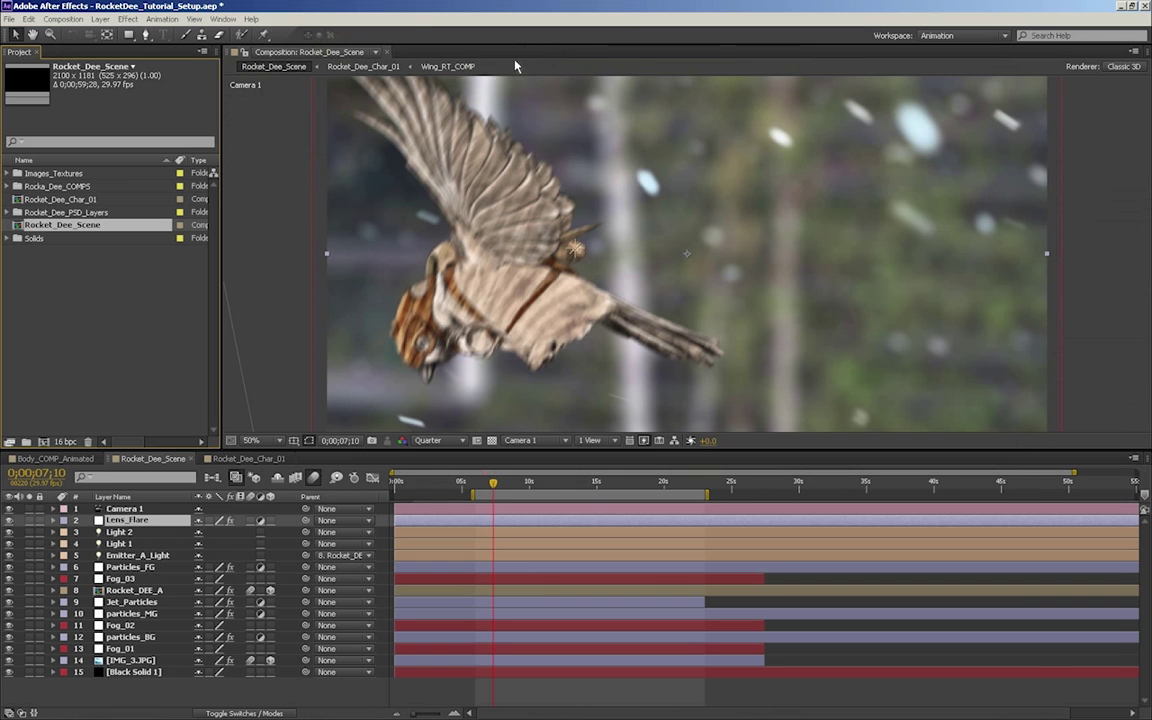
{"action": "mouse_move", "coordinate": [527, 448]}
{"action": "left_mouse_down"}
{"action": "mouse_move", "coordinate": [524, 468]}
{"action": "mouse_move", "coordinate": [522, 448]}
{"action": "left_mouse_up"}
{"action": "left_click", "coordinate": [320, 477]}
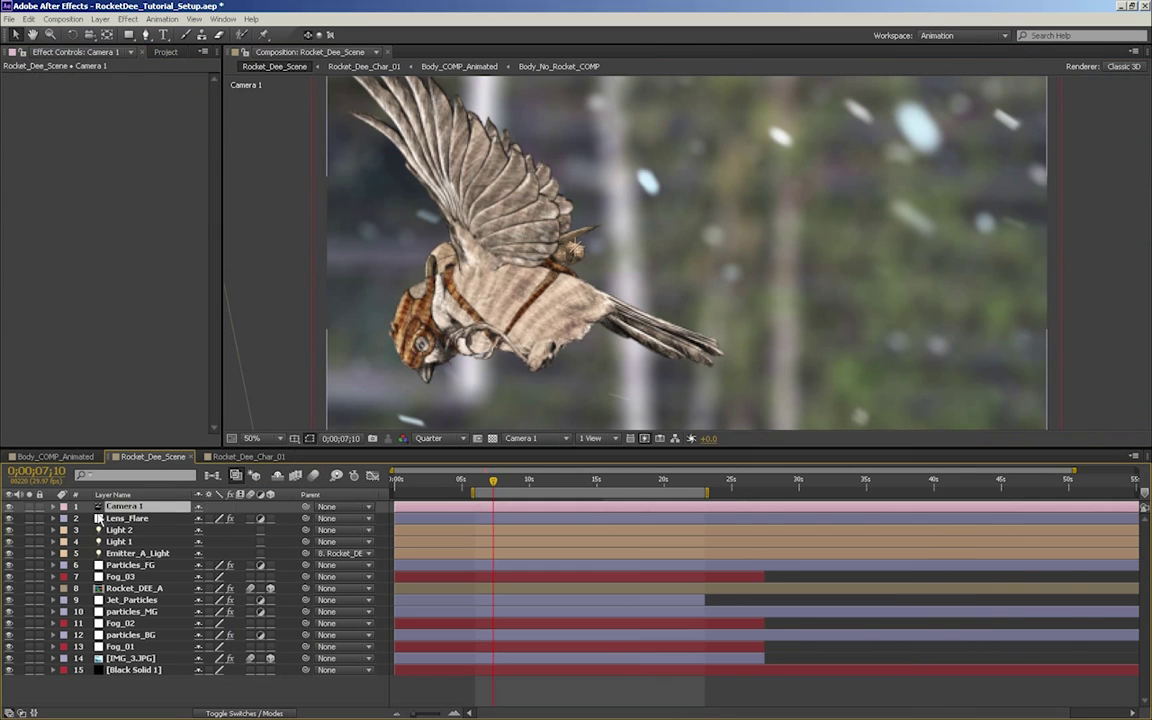
Examine the Lens_Flare, Light 1, Emitter_A_Light, IMG_3.JPG and Rocket_DEE_A layers, and compare the scene with and without Particles_FG
{"action": "left_click", "coordinate": [100, 518]}
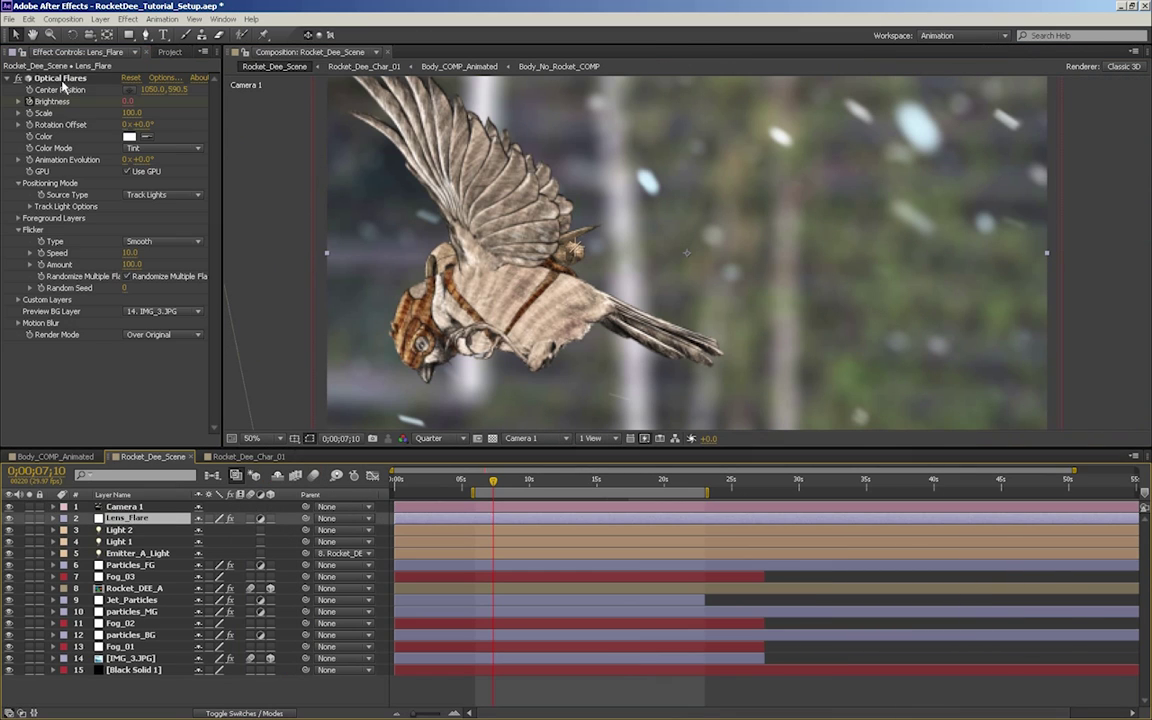
{"action": "left_click", "coordinate": [117, 541]}
{"action": "left_click", "coordinate": [130, 553]}
{"action": "left_click", "coordinate": [123, 659]}
{"action": "left_click", "coordinate": [130, 588]}
{"action": "left_click", "coordinate": [130, 565]}
{"action": "left_click", "coordinate": [8, 566]}
{"action": "left_click", "coordinate": [8, 566]}
Hide the Rocket_DEE_A layer in the scene and open its source composition
{"action": "left_click", "coordinate": [78, 577]}
{"action": "left_click", "coordinate": [134, 588]}
{"action": "left_click", "coordinate": [9, 589]}
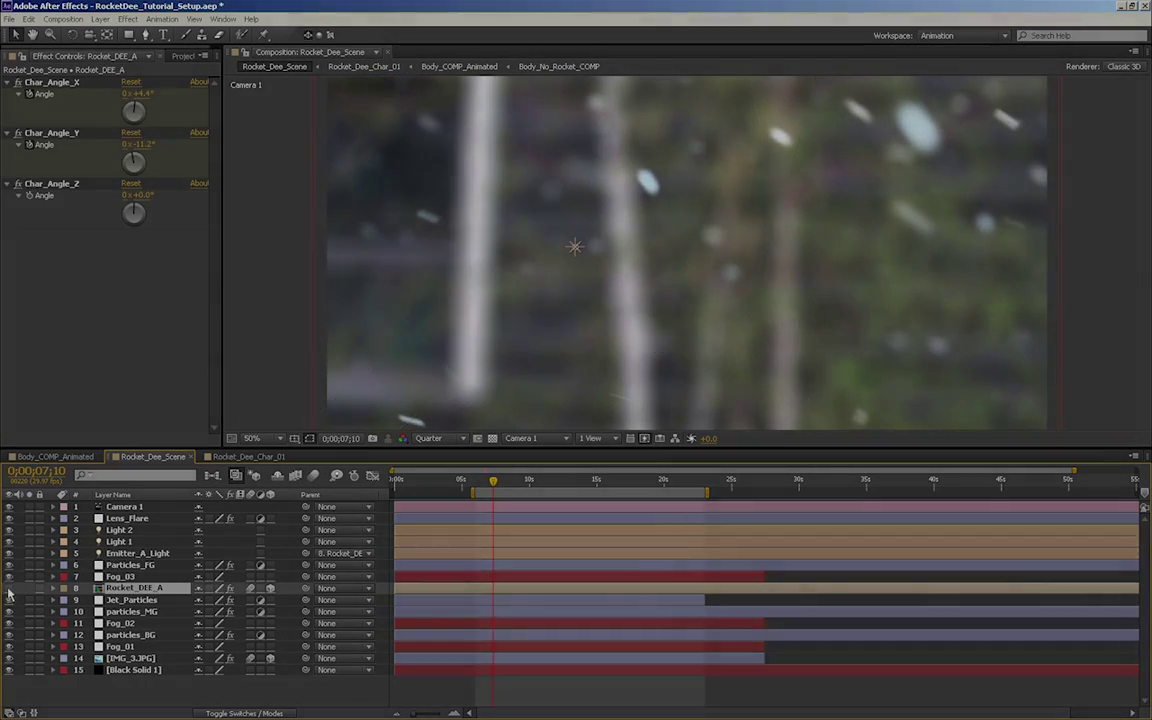
{"action": "double_click", "coordinate": [141, 589]}
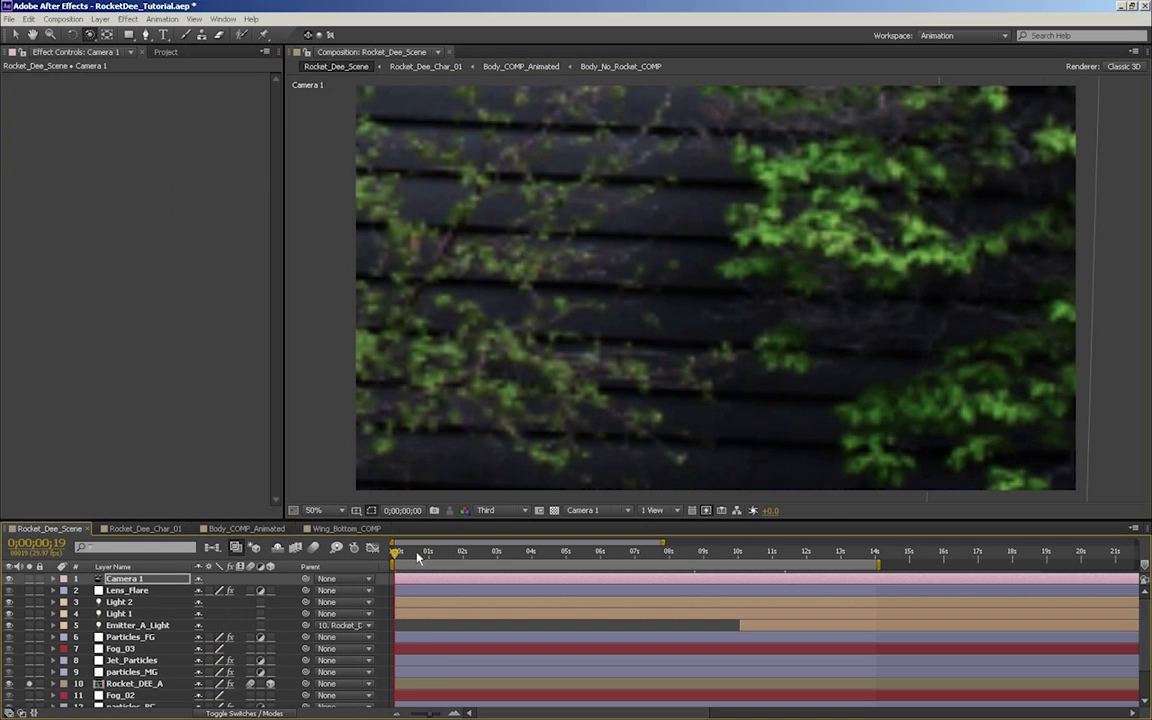
Scrub the scene to 0;00;02;15 and set the preview resolution to Quarter
{"action": "left_click_drag", "start_coordinate": [398, 553], "coordinate": [372, 557]}
{"action": "left_click_drag", "start_coordinate": [418, 557], "coordinate": [481, 562]}
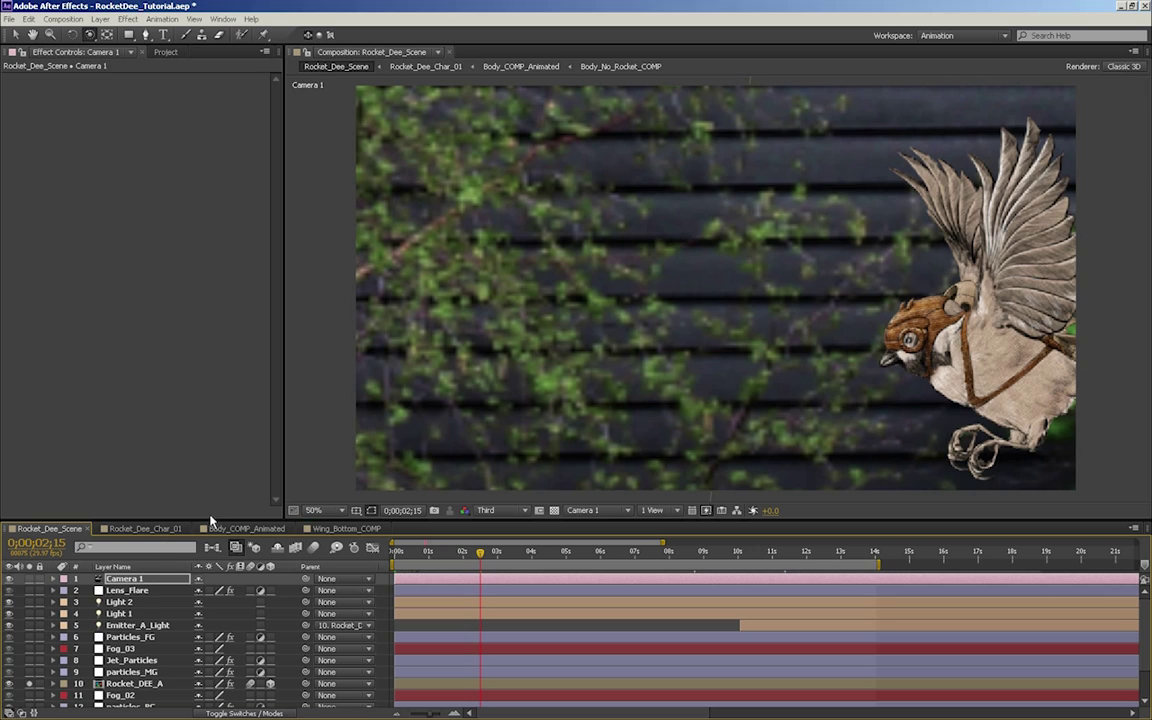
{"action": "key", "text": "Caps_Lock"}
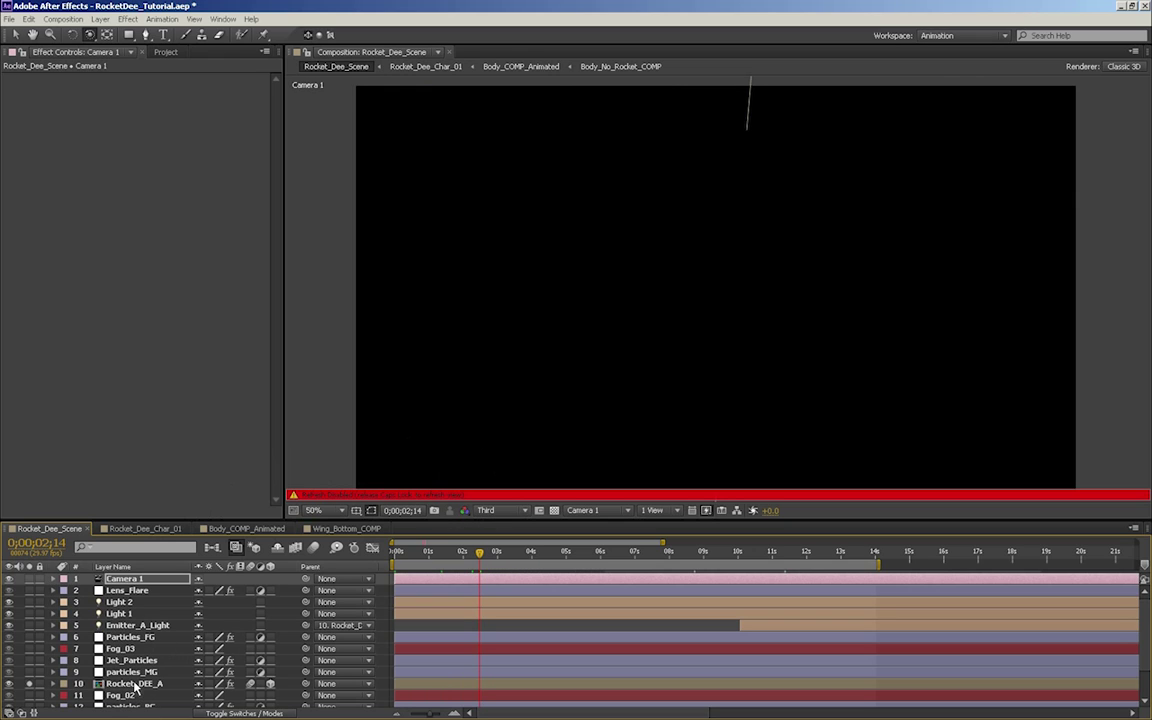
{"action": "left_click", "coordinate": [524, 511]}
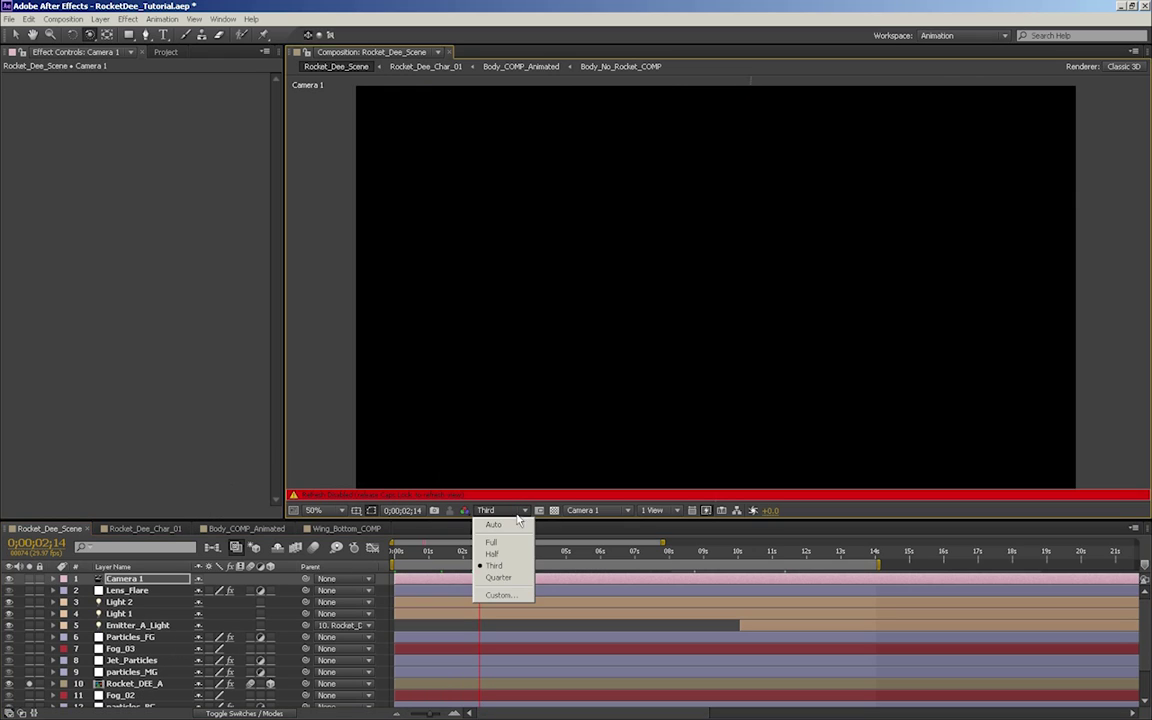
{"action": "left_click", "coordinate": [494, 578]}
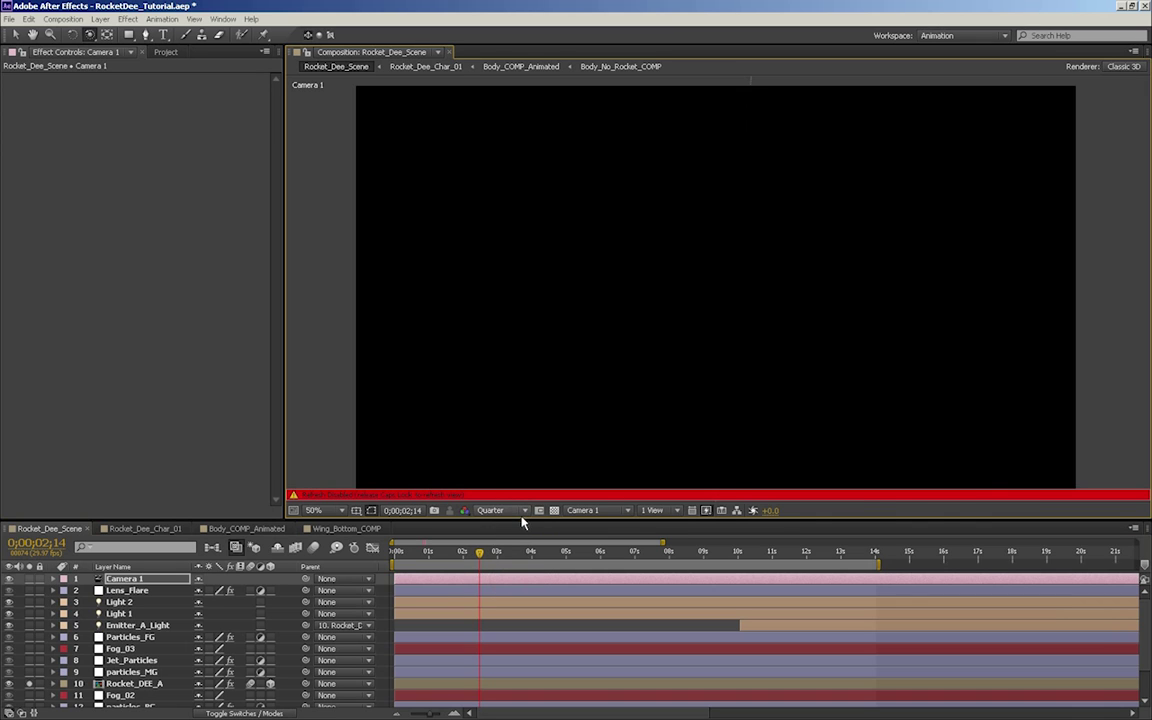
{"action": "left_click", "coordinate": [522, 512]}
Turn on Depth of Field in the Camera 1 layer's camera options
{"action": "left_click", "coordinate": [115, 593]}
{"action": "left_click", "coordinate": [116, 580]}
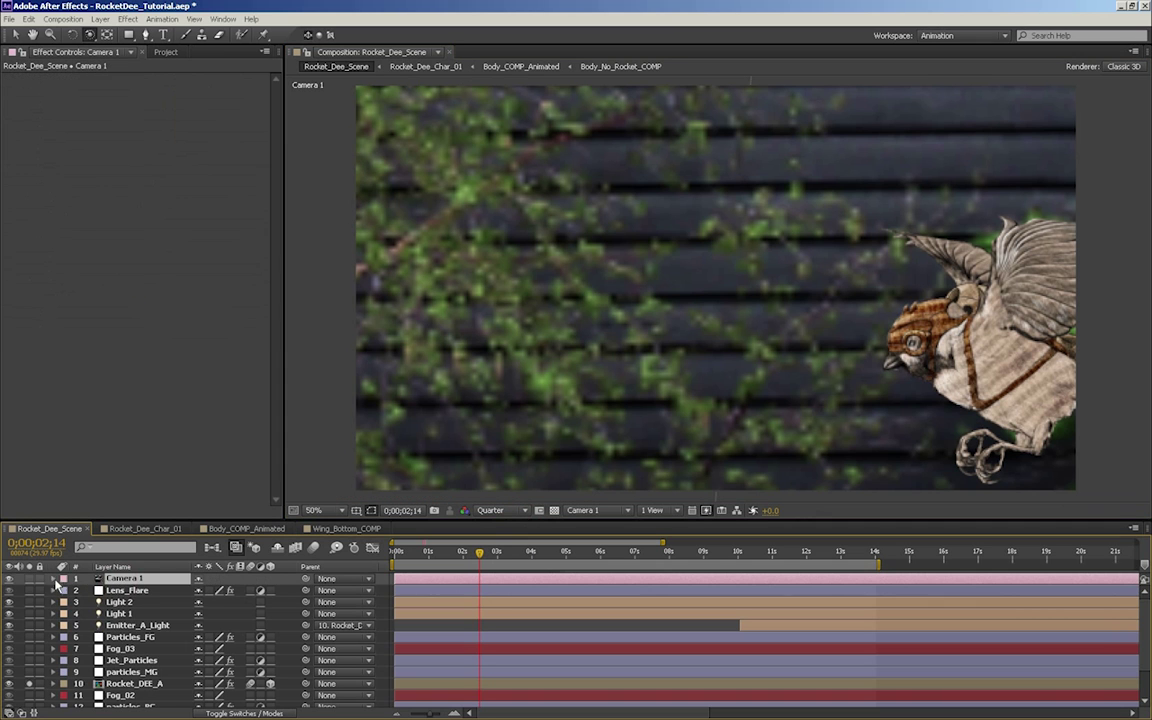
{"action": "left_click", "coordinate": [54, 579]}
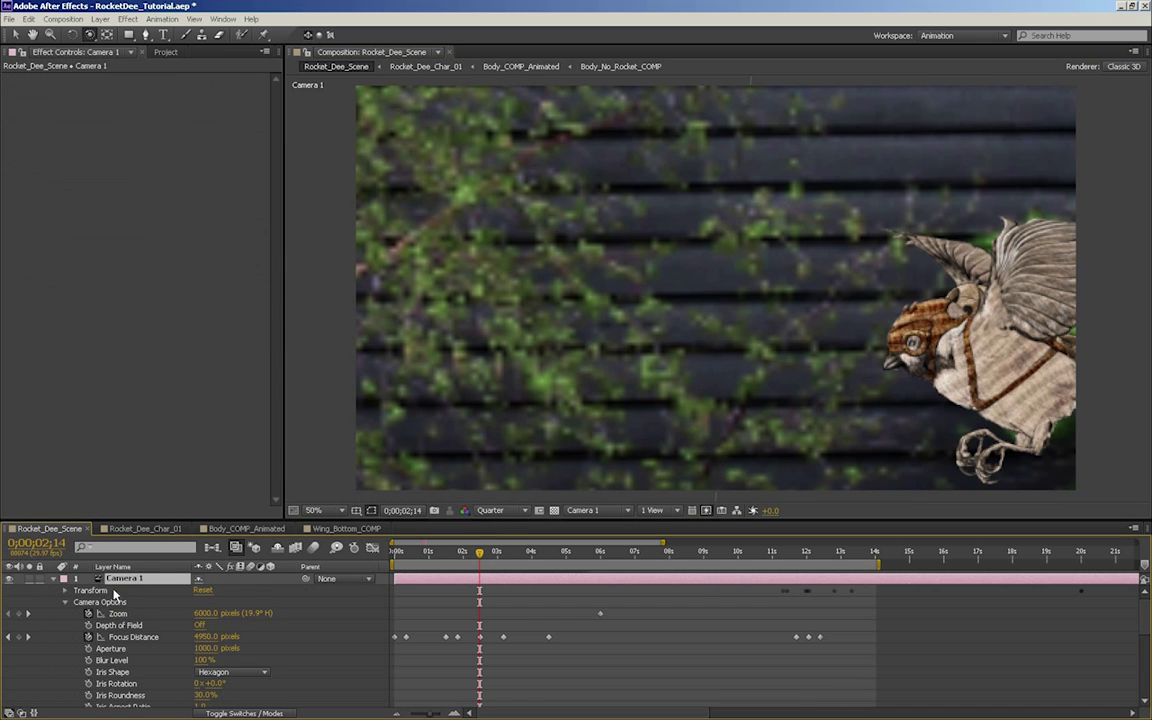
{"action": "left_click", "coordinate": [201, 626]}
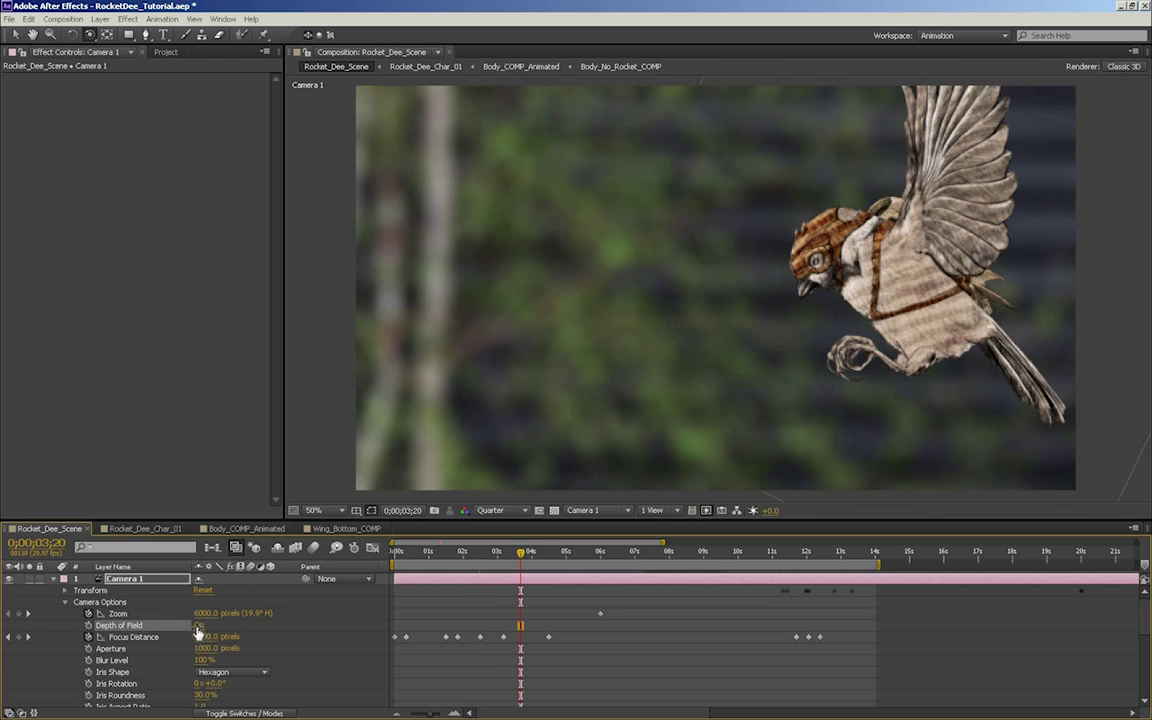
{"action": "left_click", "coordinate": [54, 579]}
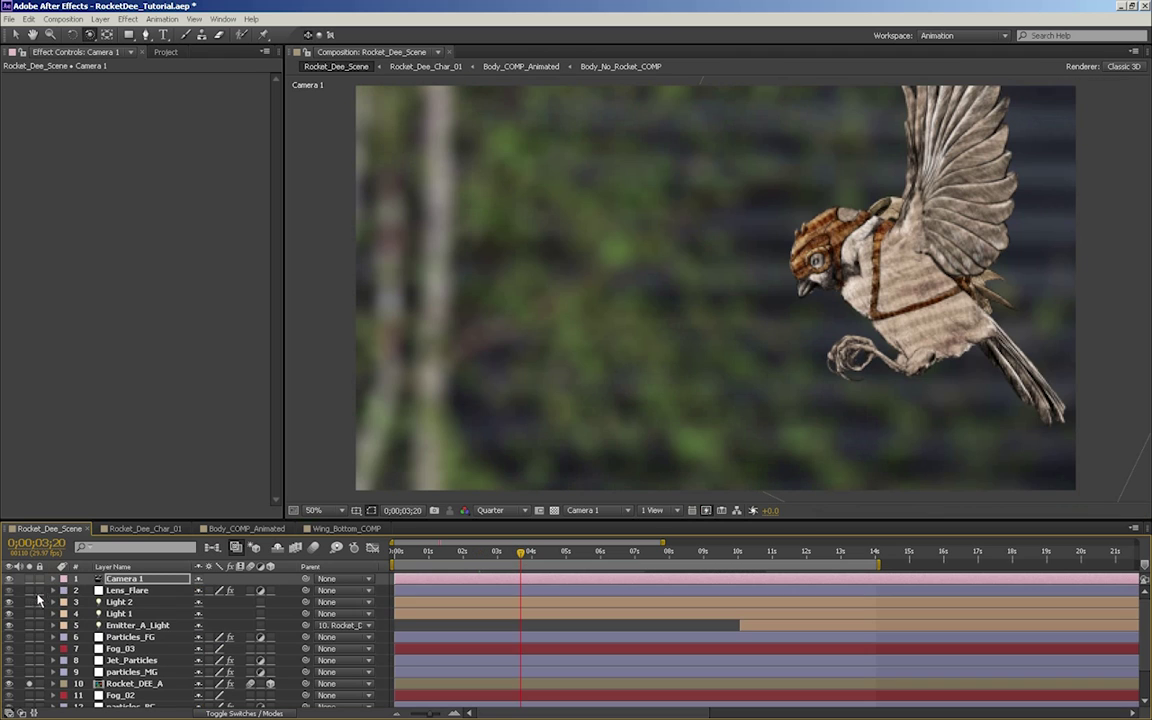
Turn off solo for the Rocket_DEE_A and IMG_3.JPG layers to view the full scene
{"action": "left_click", "coordinate": [30, 685]}
{"action": "scroll", "coordinate": [37, 637], "scroll_direction": "down", "scroll_amount": 2}
{"action": "left_click", "coordinate": [31, 689]}
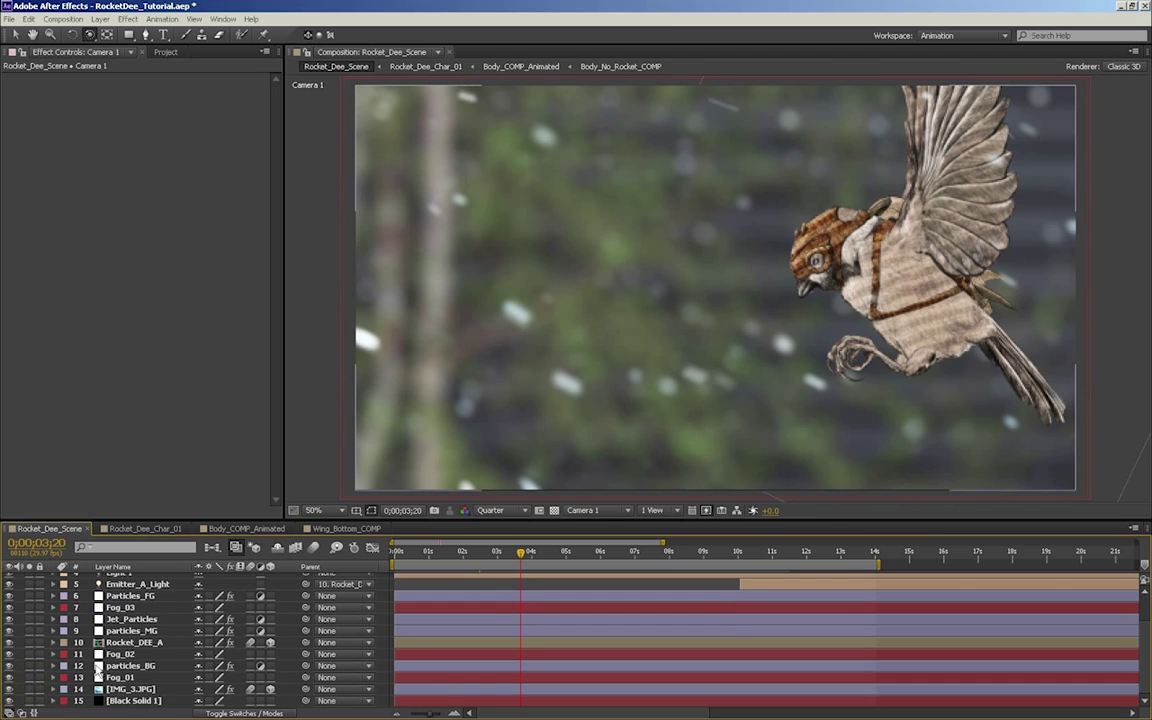
{"action": "left_click", "coordinate": [29, 689]}
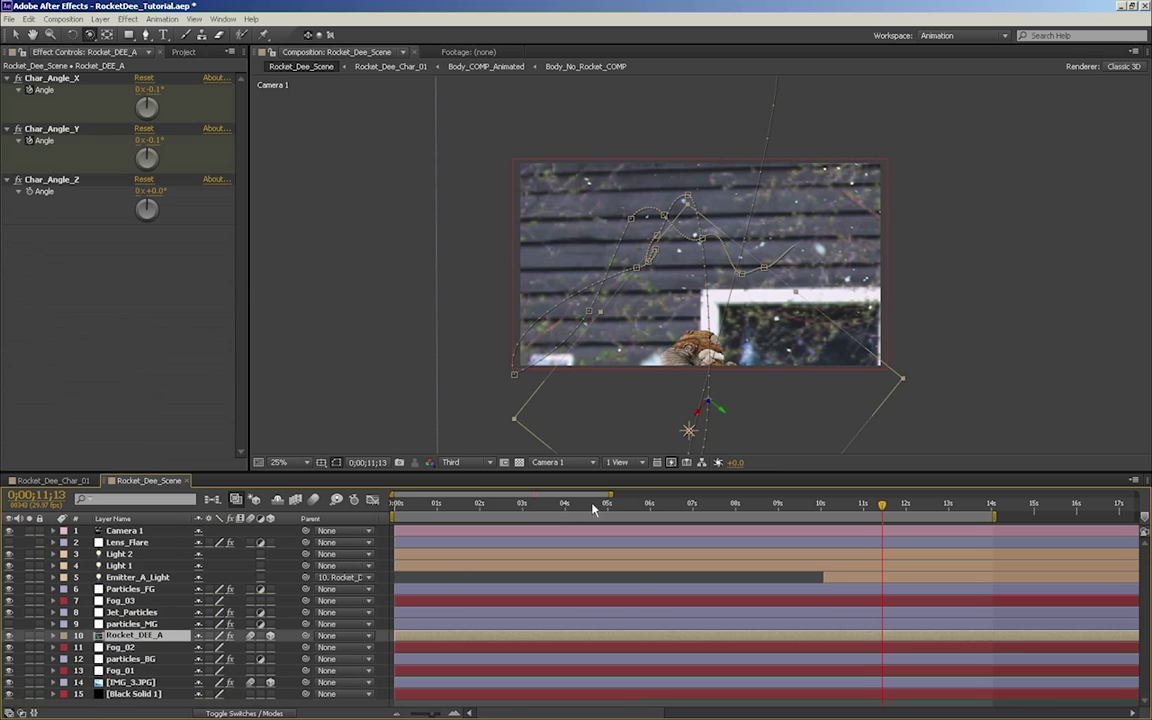
Go to 0;00;04;03 and reveal all keyframed properties of the Rocket_DEE_A layer
{"action": "left_click", "coordinate": [569, 505]}
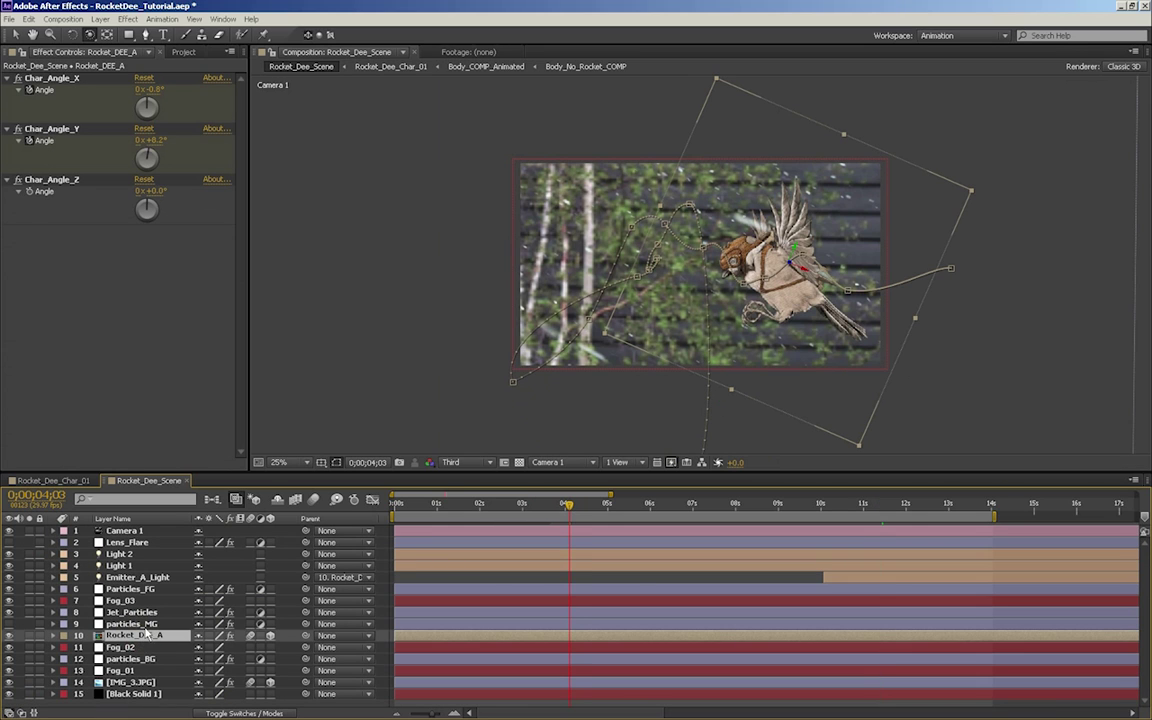
{"action": "key", "text": "u"}
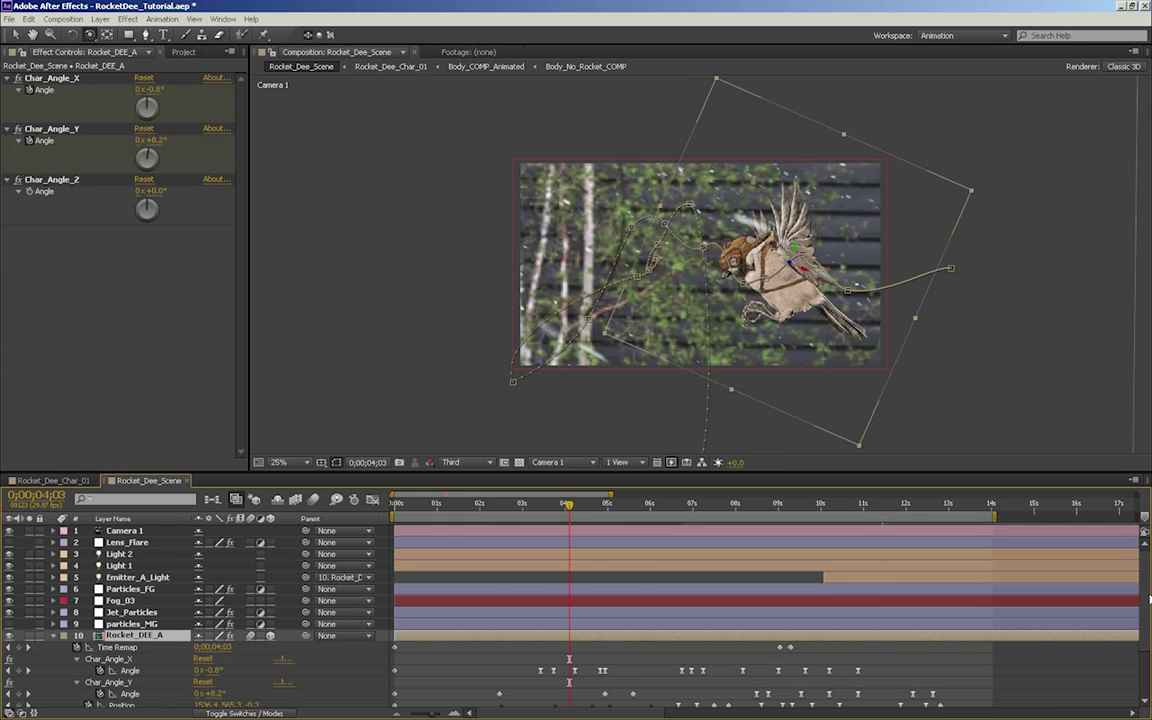
{"action": "scroll", "coordinate": [1140, 640], "scroll_direction": "down", "scroll_amount": 3}
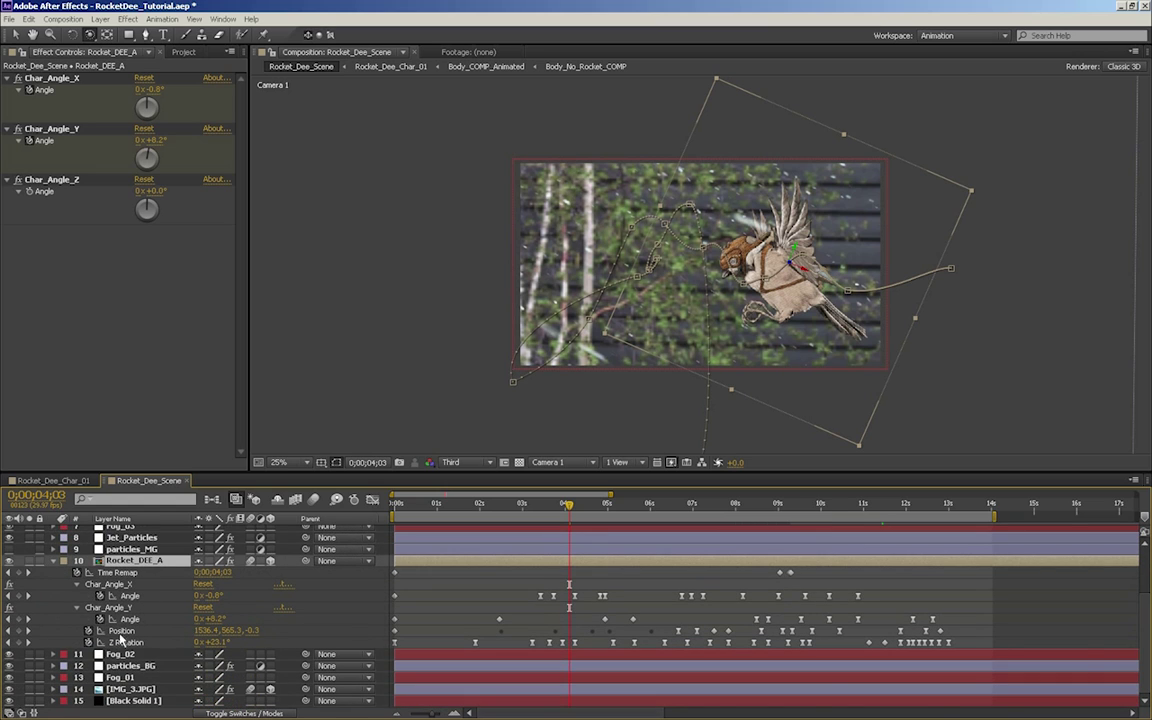
Try changing the Rocket_DEE_A layer's Z Rotation and undo the change
{"action": "mouse_move", "coordinate": [213, 642]}
{"action": "left_mouse_down"}
{"action": "mouse_move", "coordinate": [236, 642]}
{"action": "mouse_move", "coordinate": [205, 642]}
{"action": "left_mouse_up"}
{"action": "key", "text": "ctrl+z"}
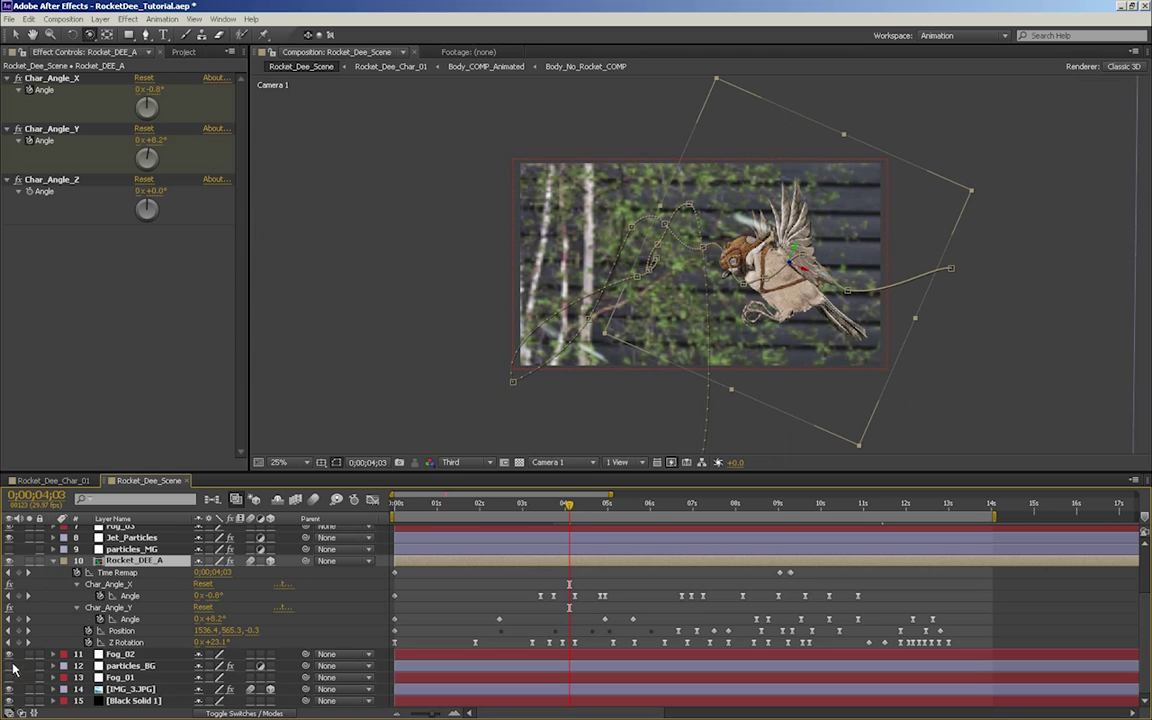
Solo the Rocket_DEE_A and IMG_3.JPG layers and inspect the bird up close at 0;00;04;23
{"action": "left_click", "coordinate": [30, 561]}
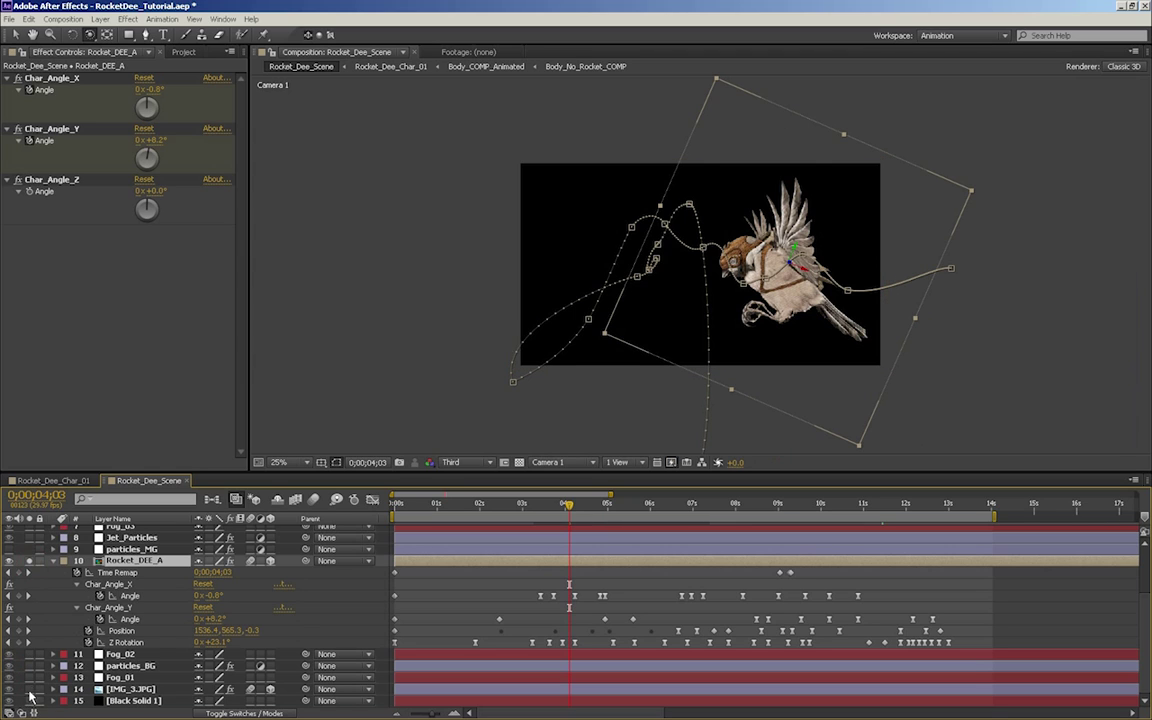
{"action": "left_click", "coordinate": [30, 689]}
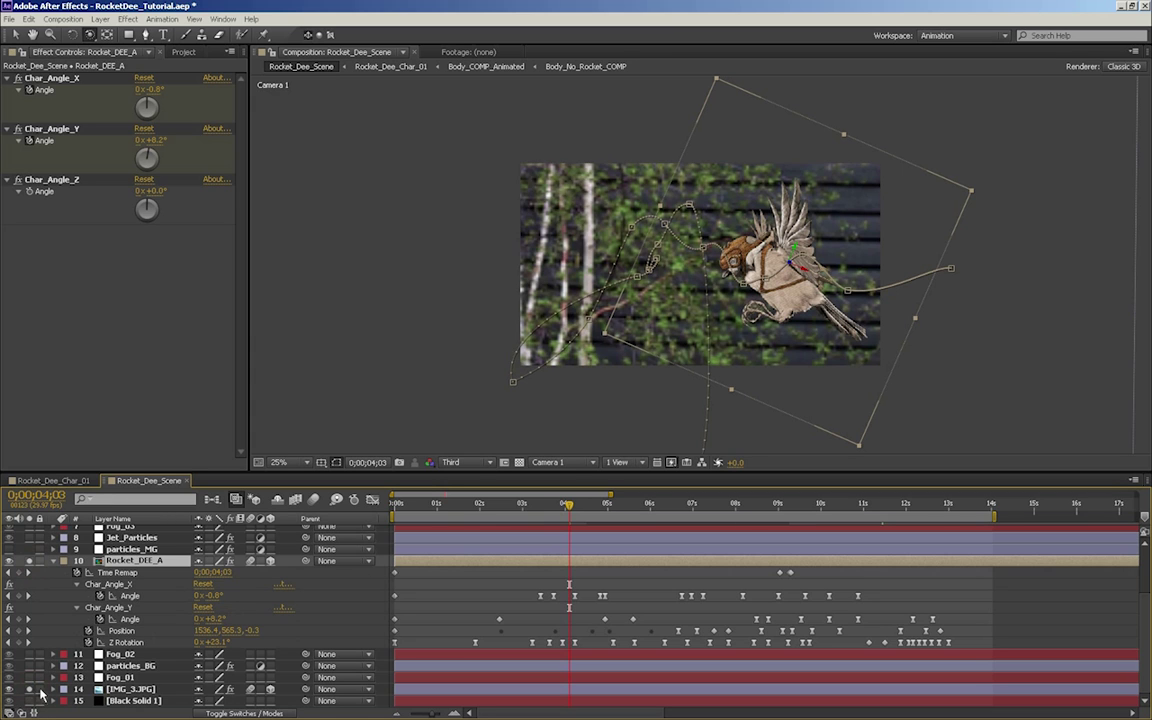
{"action": "left_click_drag", "start_coordinate": [569, 507], "coordinate": [598, 508]}
{"action": "key", "text": "period"}
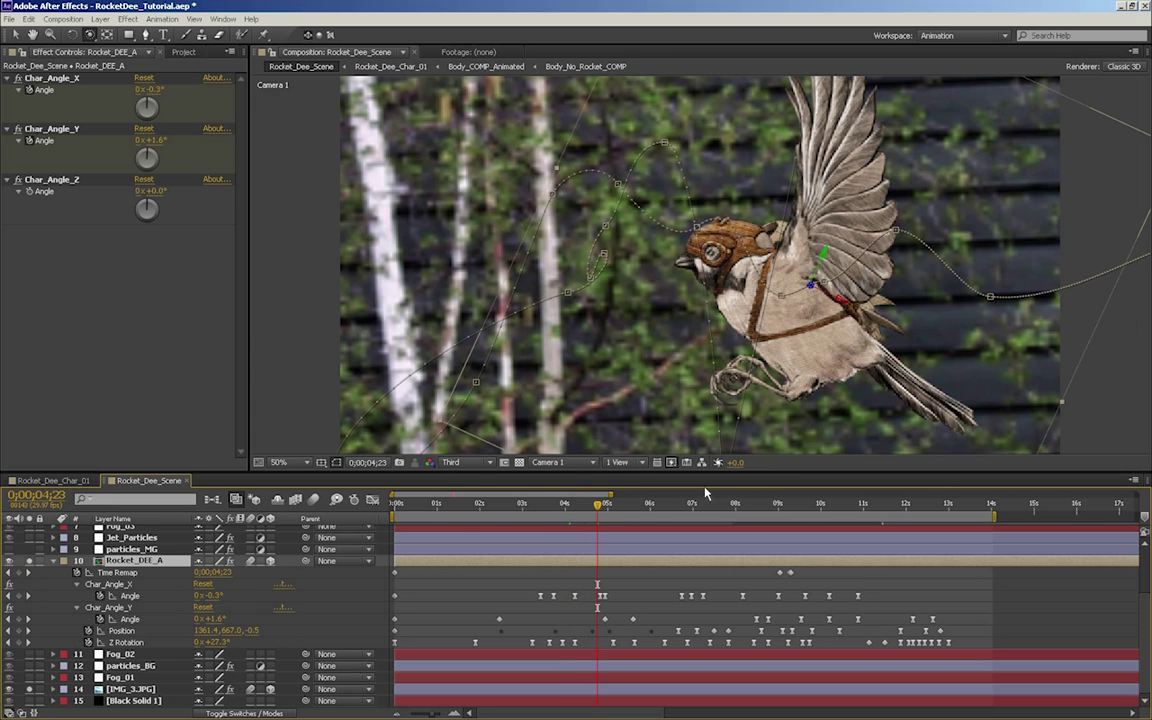
Set the composition's fast preview mode to Fast Draft and move the playhead back to 0;00;04;04
{"action": "left_click", "coordinate": [674, 465]}
{"action": "left_click", "coordinate": [700, 518]}
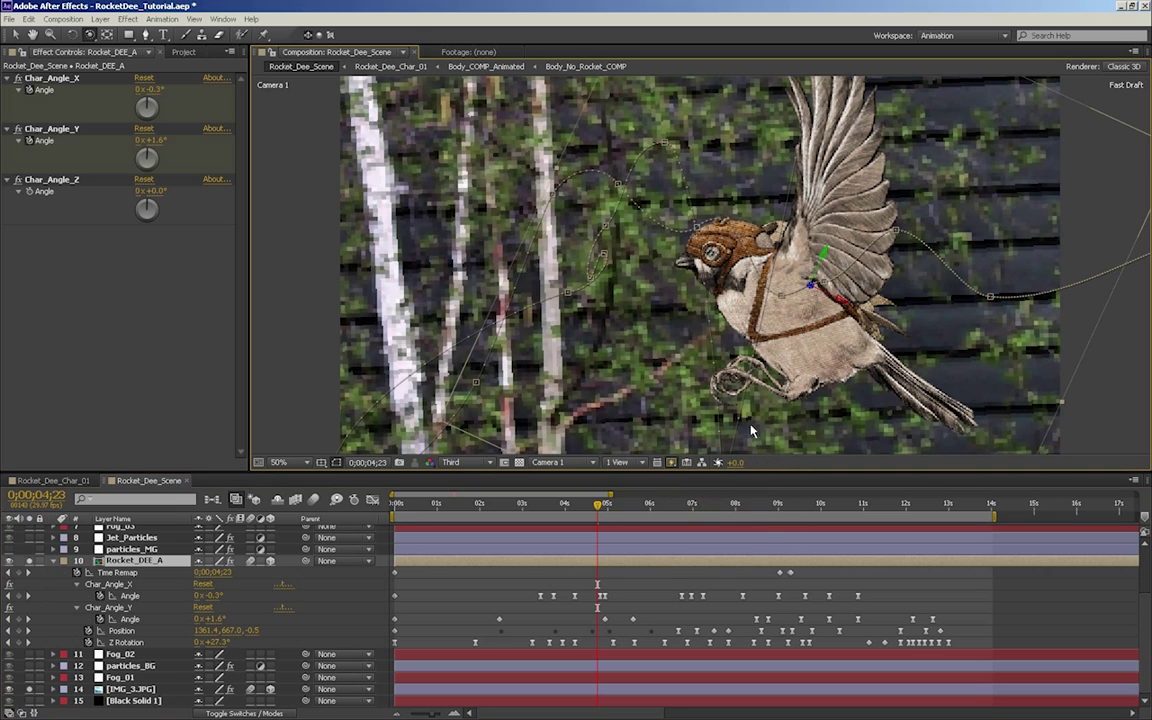
{"action": "key", "text": "comma"}
{"action": "left_click", "coordinate": [572, 507]}
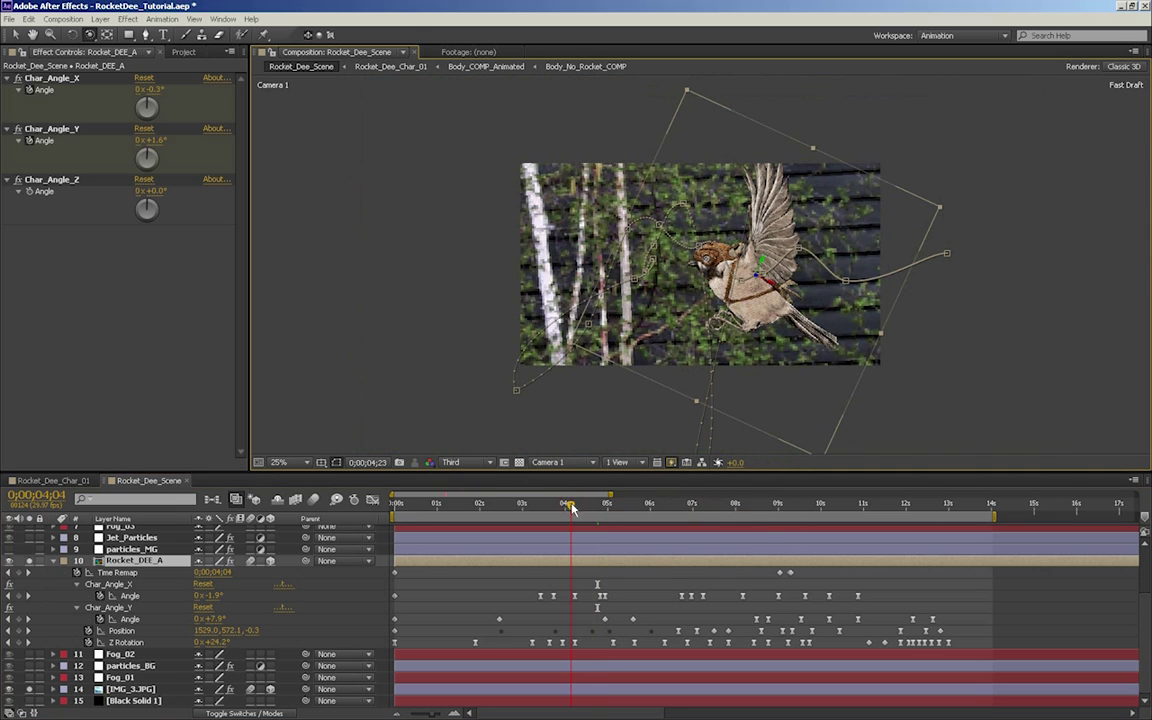
At 0;00;05;05, try a different Z Rotation on the Rocket_DEE_A layer and undo it
{"action": "left_click_drag", "start_coordinate": [572, 507], "coordinate": [621, 479]}
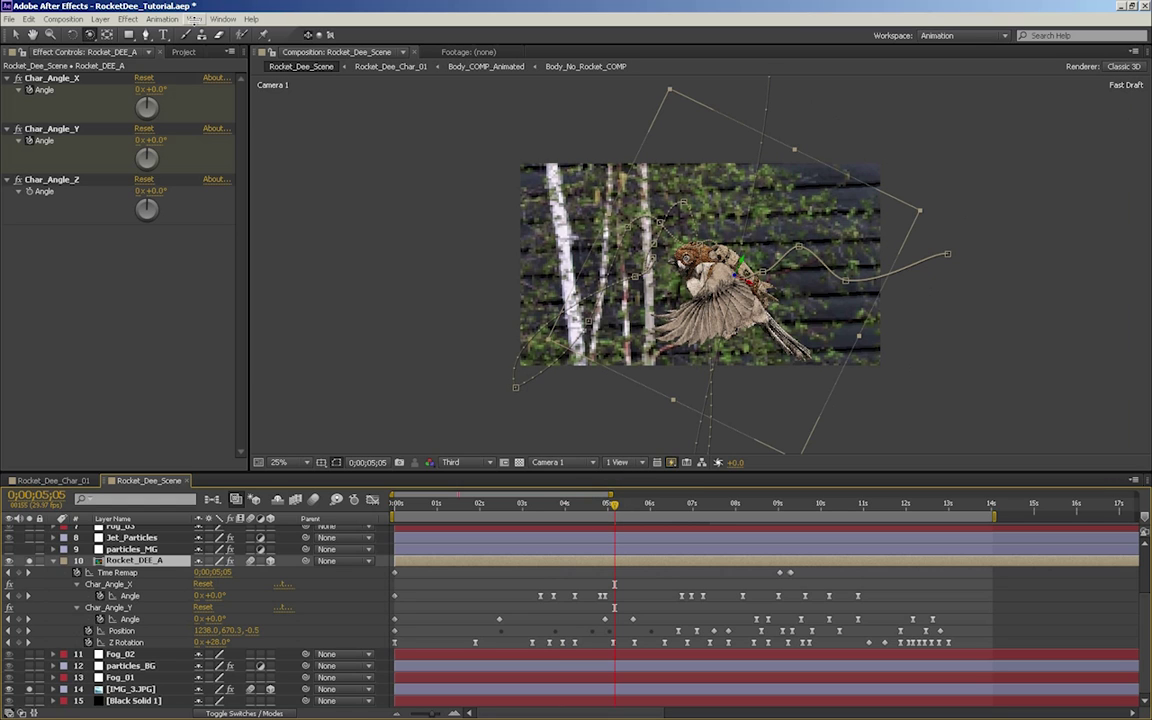
{"action": "left_click", "coordinate": [29, 19]}
{"action": "mouse_move", "coordinate": [83, 235]}
{"action": "left_click", "coordinate": [185, 214]}
{"action": "left_click_drag", "start_coordinate": [216, 645], "coordinate": [182, 624]}
{"action": "key", "text": "ctrl+z"}
Try a Char_Angle_Y angle of 56° and a different Char_Angle_X angle on Rocket_DEE_A, undoing each change
{"action": "left_click", "coordinate": [104, 609]}
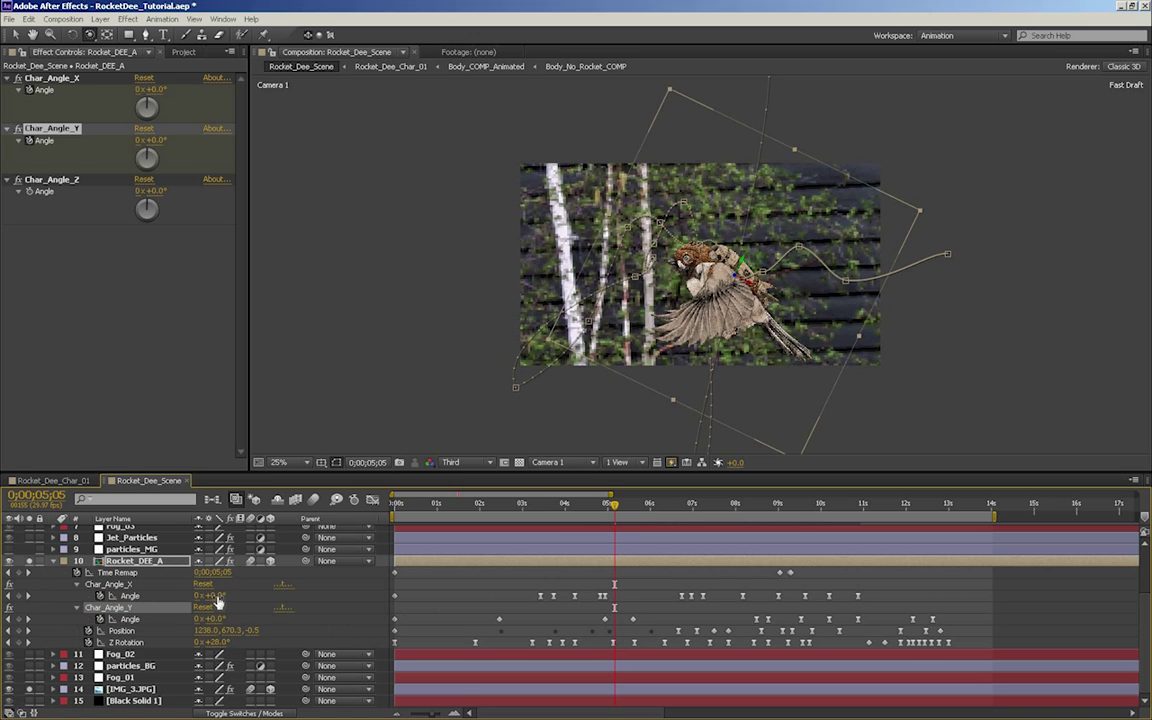
{"action": "left_click_drag", "start_coordinate": [210, 619], "coordinate": [253, 619]}
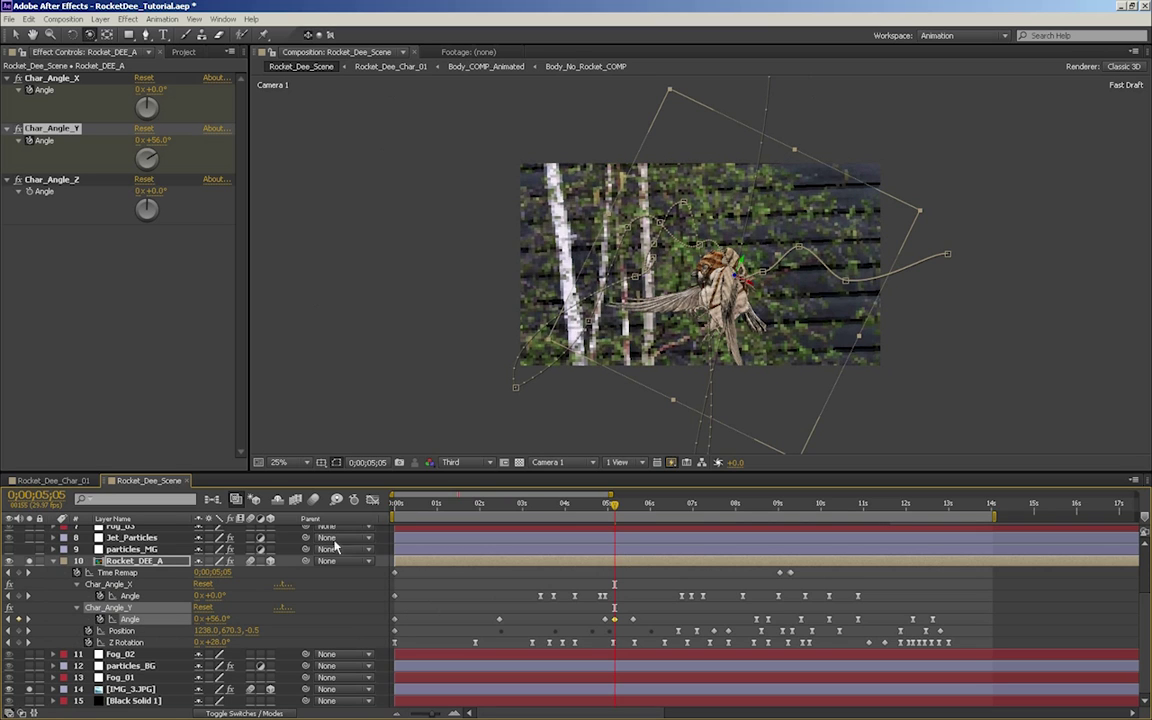
{"action": "key", "text": "ctrl+z"}
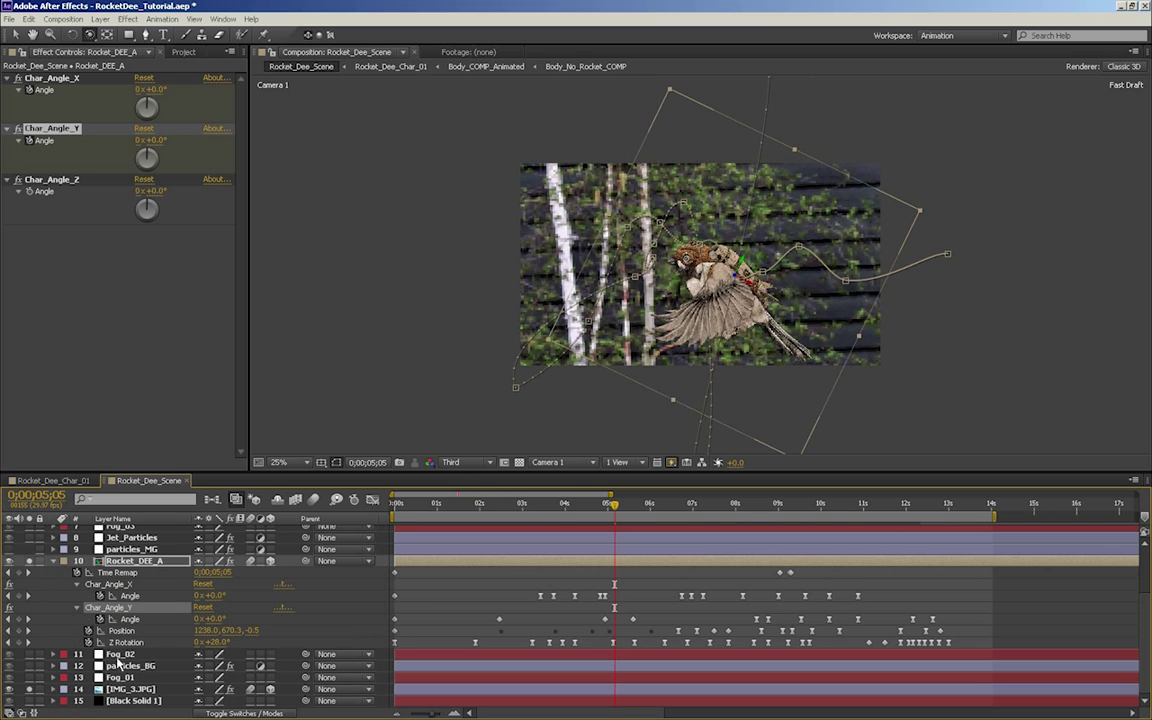
{"action": "left_click_drag", "start_coordinate": [215, 596], "coordinate": [170, 597]}
{"action": "key", "text": "ctrl+z"}
At 0;00;01;09, try a Char_Angle_Y angle of 42° on Rocket_DEE_A and delete the resulting keyframe
{"action": "left_click_drag", "start_coordinate": [584, 508], "coordinate": [450, 508]}
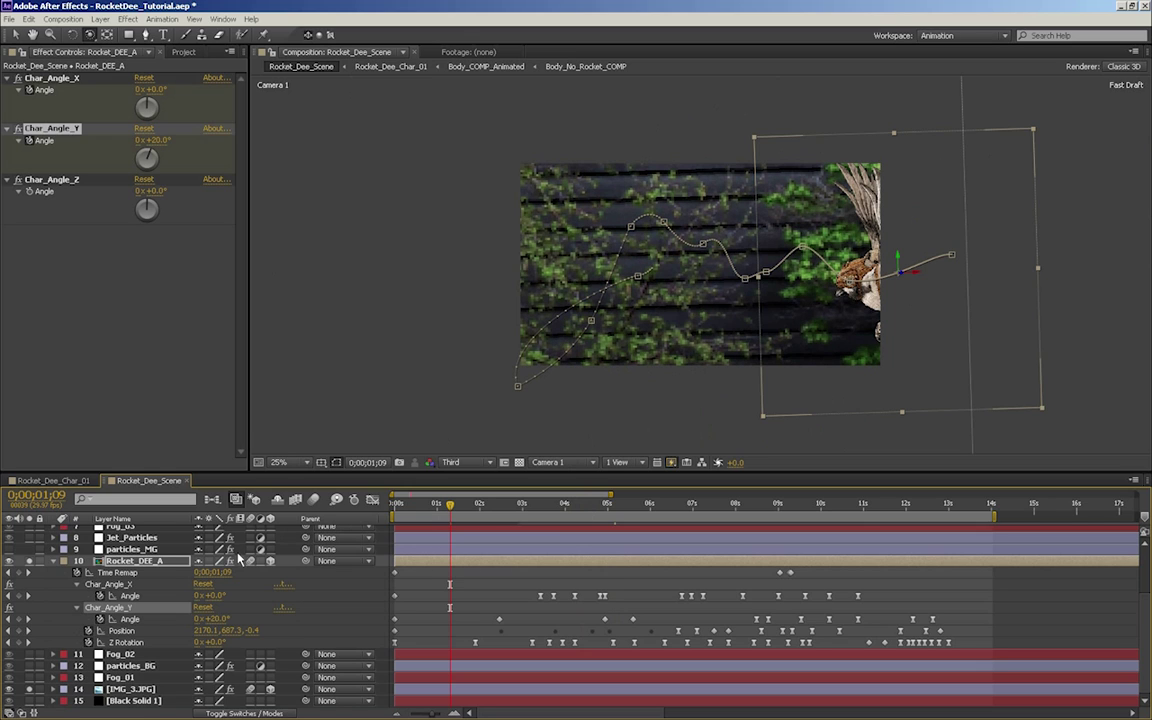
{"action": "left_click_drag", "start_coordinate": [216, 620], "coordinate": [217, 620]}
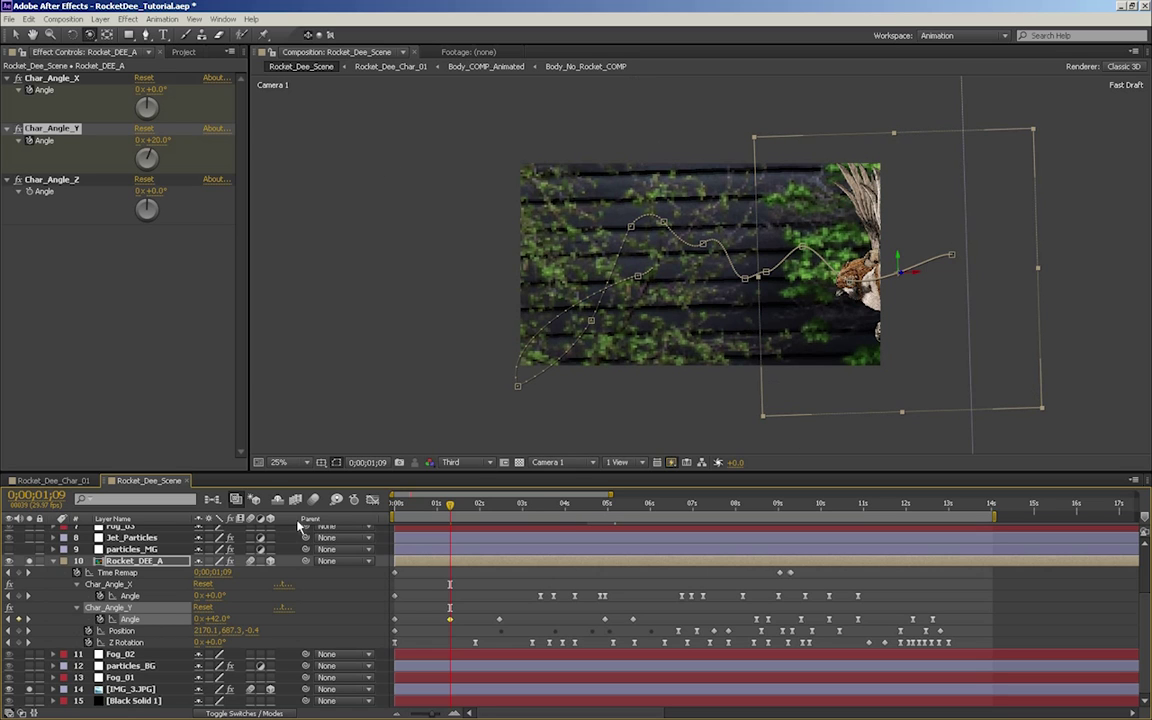
{"action": "key", "text": "Delete"}
Look into the Rocket_DEE_A layer's source composition at its first frame, and return to Rocket_Dee_Scene at 0;00;05;11
{"action": "left_click_drag", "start_coordinate": [532, 509], "coordinate": [648, 510]}
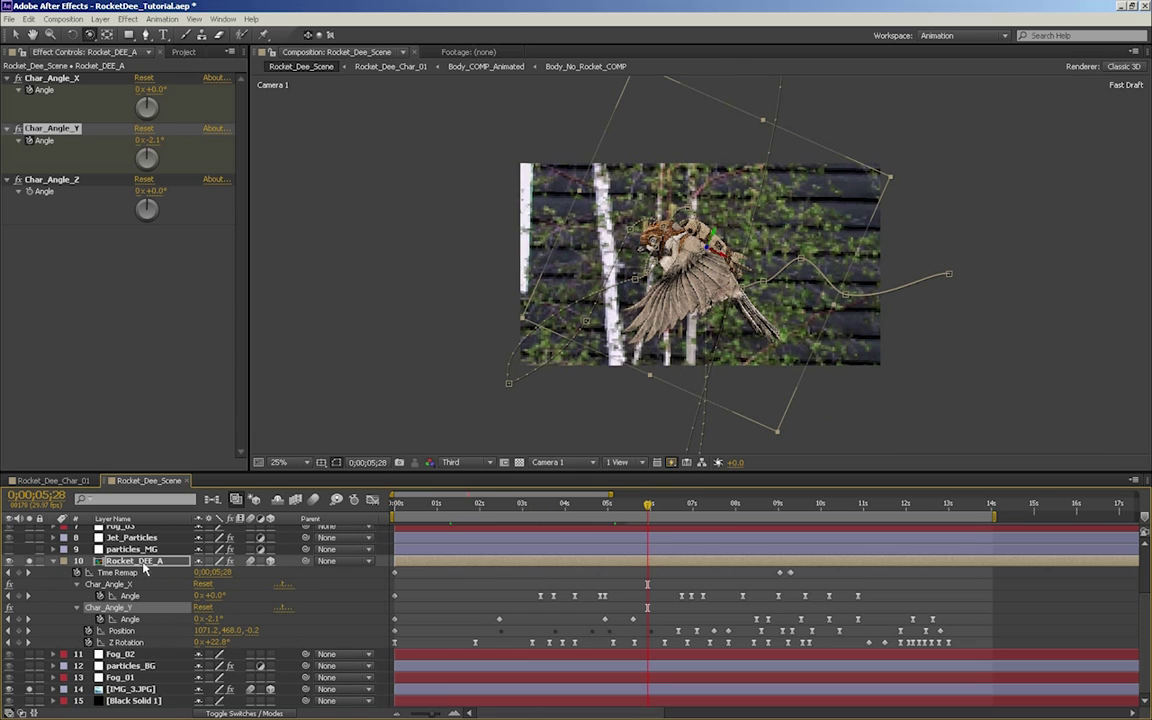
{"action": "double_click", "coordinate": [140, 562]}
{"action": "key", "text": "Home"}
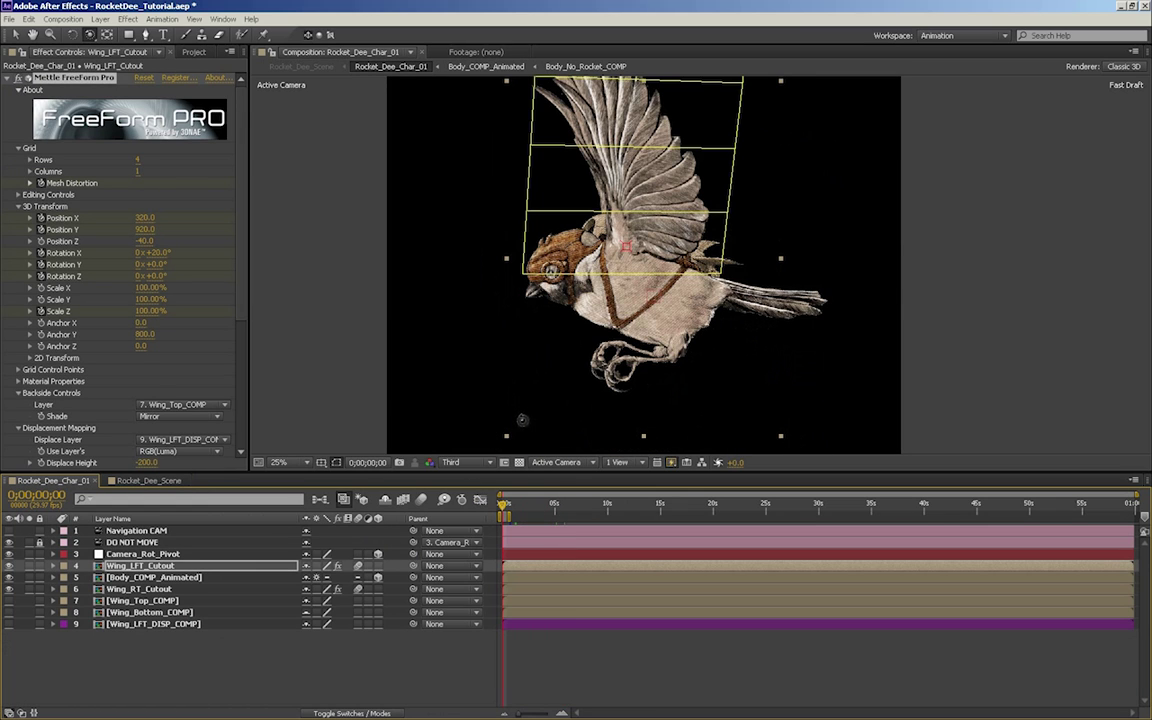
{"action": "left_click", "coordinate": [148, 480]}
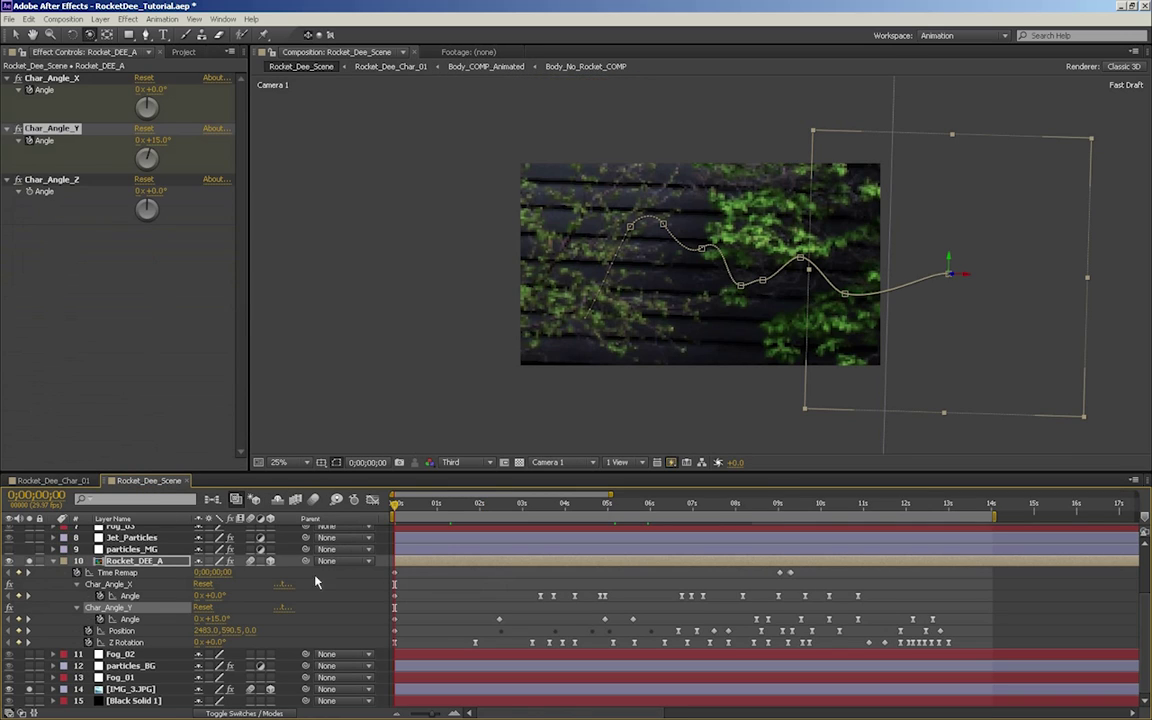
{"action": "left_click", "coordinate": [624, 509]}
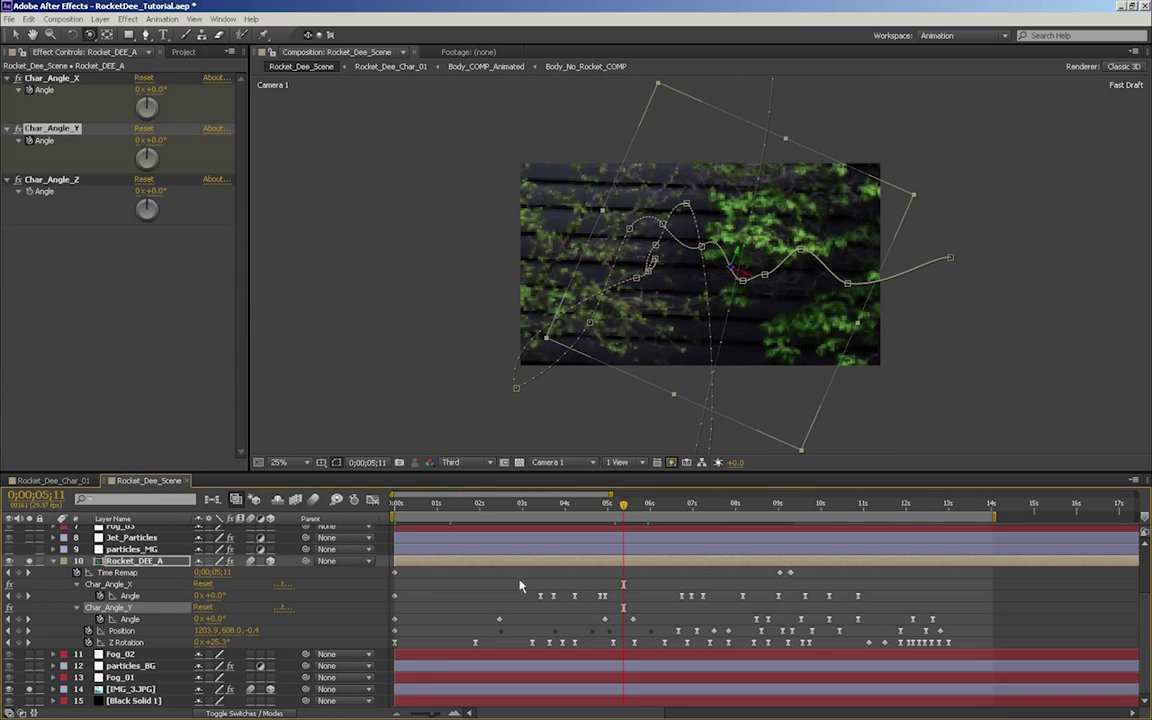
Try Collapse Transformations on the Rocket_DEE_A layer and switch it off again
{"action": "left_click", "coordinate": [209, 562]}
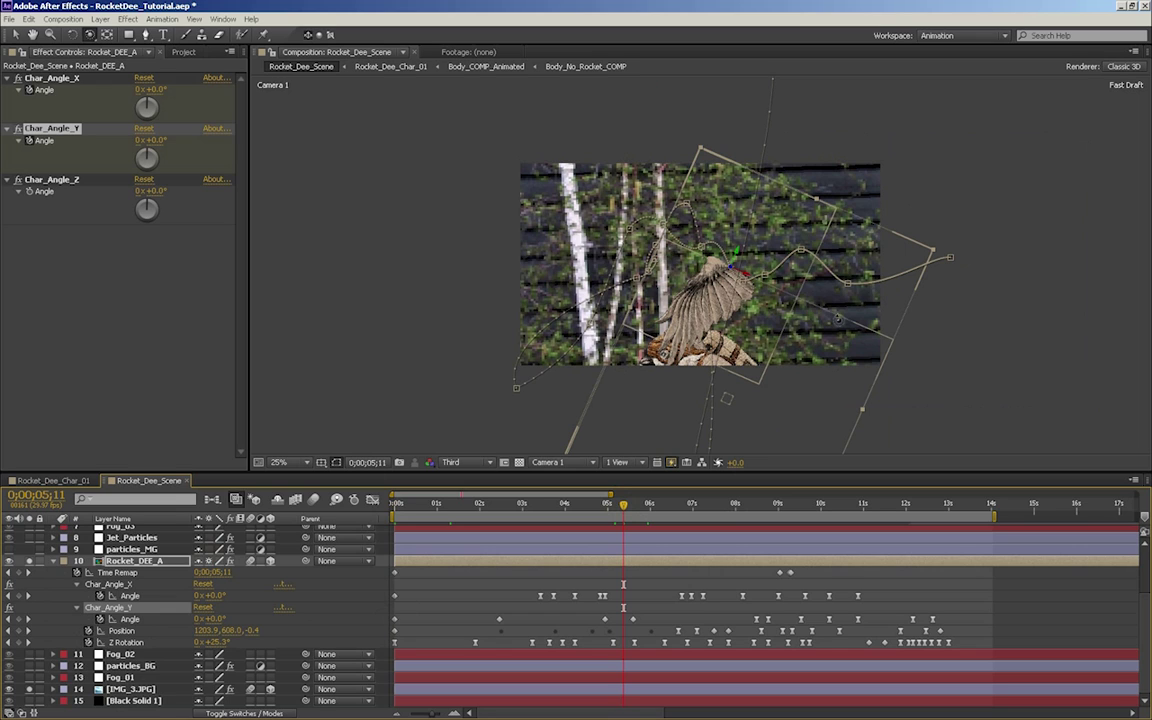
{"action": "left_click", "coordinate": [212, 564]}
{"action": "left_click", "coordinate": [210, 566]}
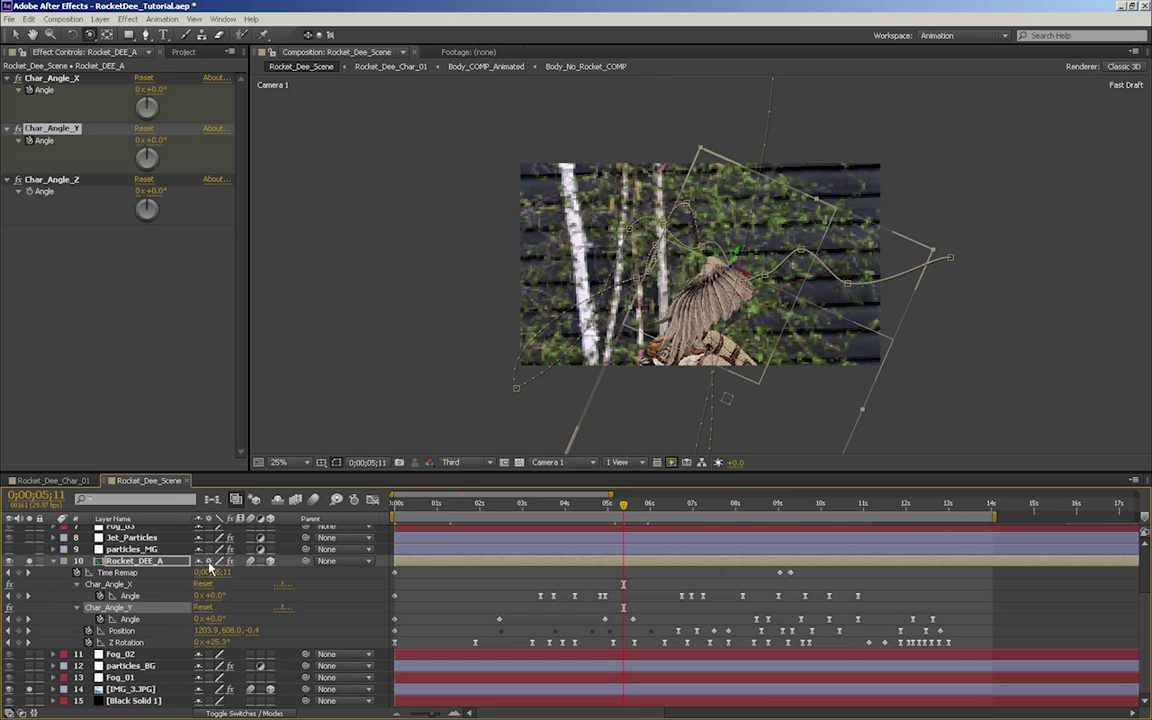
{"action": "left_click", "coordinate": [210, 566]}
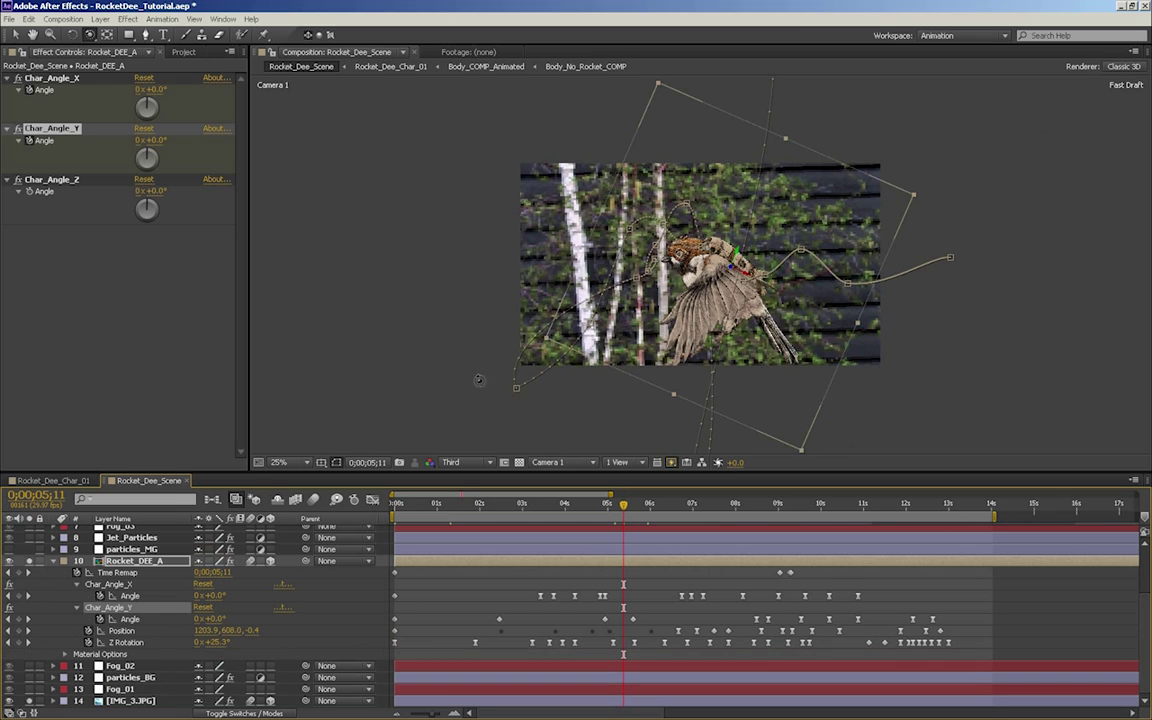
View the Rocket_Dee_Char_01 composition through Navigation CAM, enabling that camera layer and disabling the DO NOT MOVE camera
{"action": "left_click", "coordinate": [66, 483]}
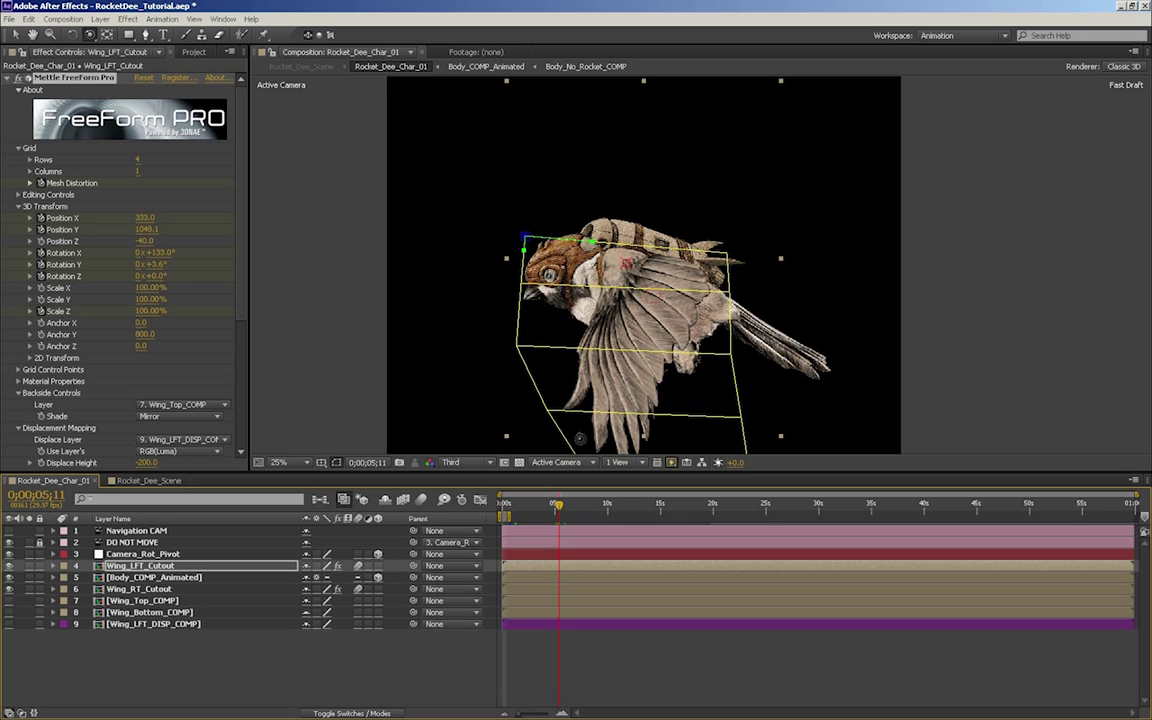
{"action": "left_click", "coordinate": [118, 554]}
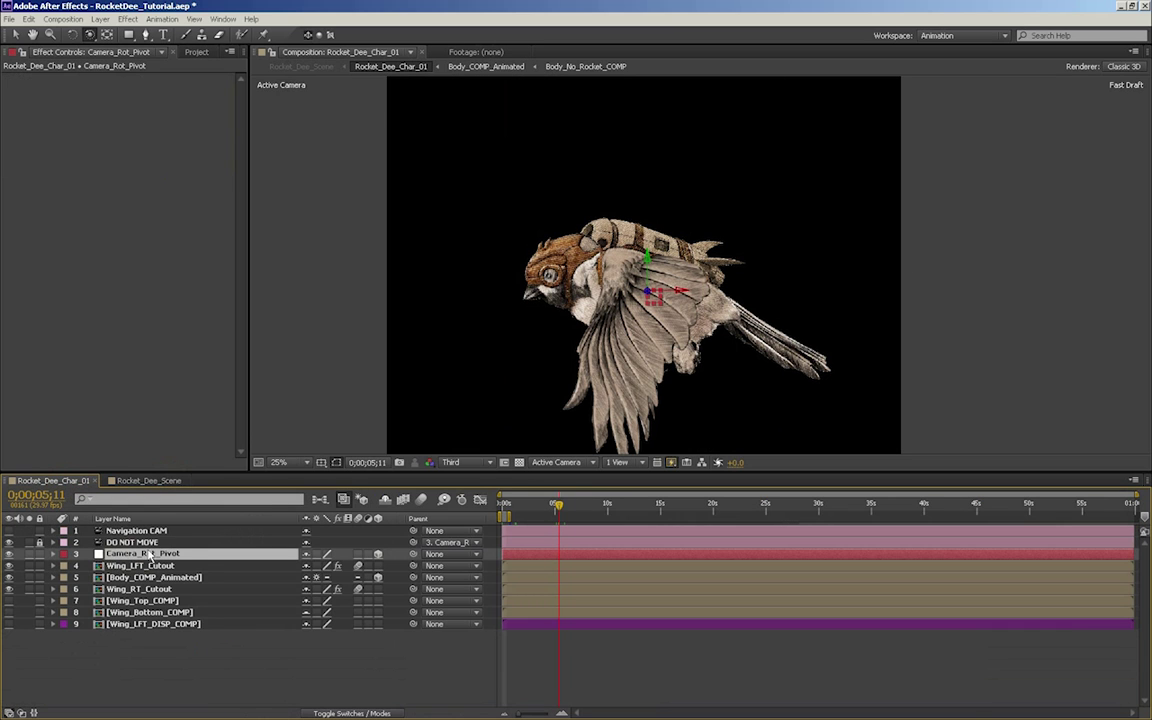
{"action": "left_click", "coordinate": [560, 462]}
{"action": "left_click", "coordinate": [572, 495]}
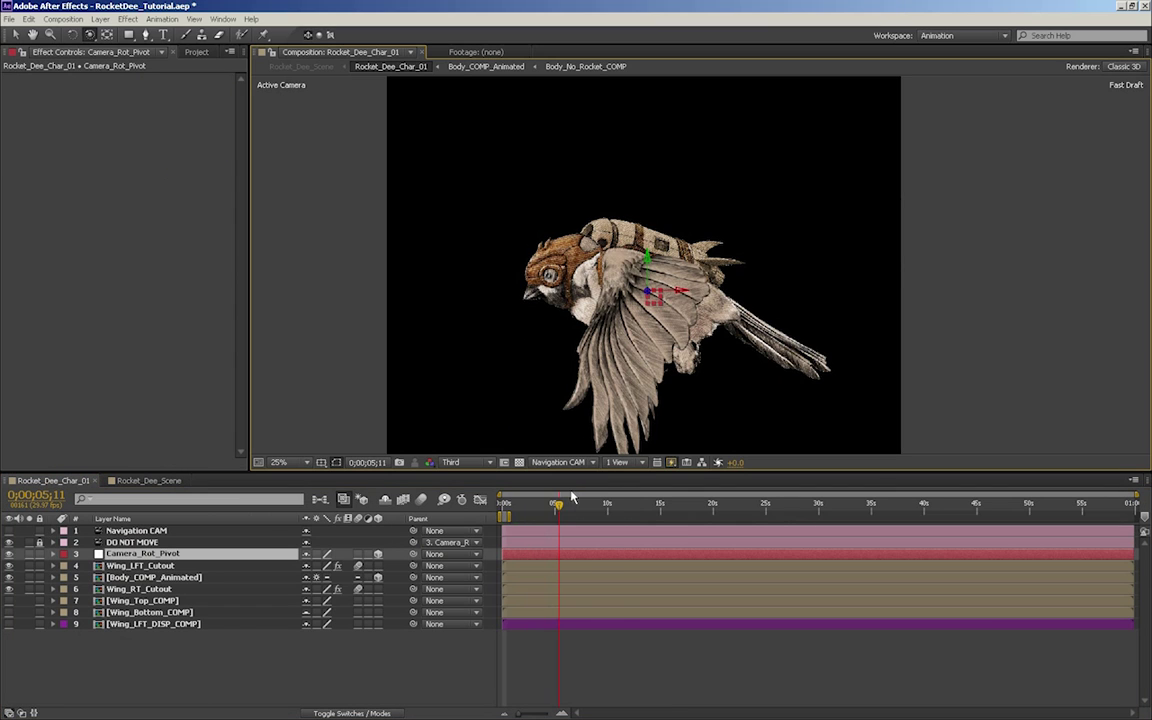
{"action": "left_click", "coordinate": [130, 531]}
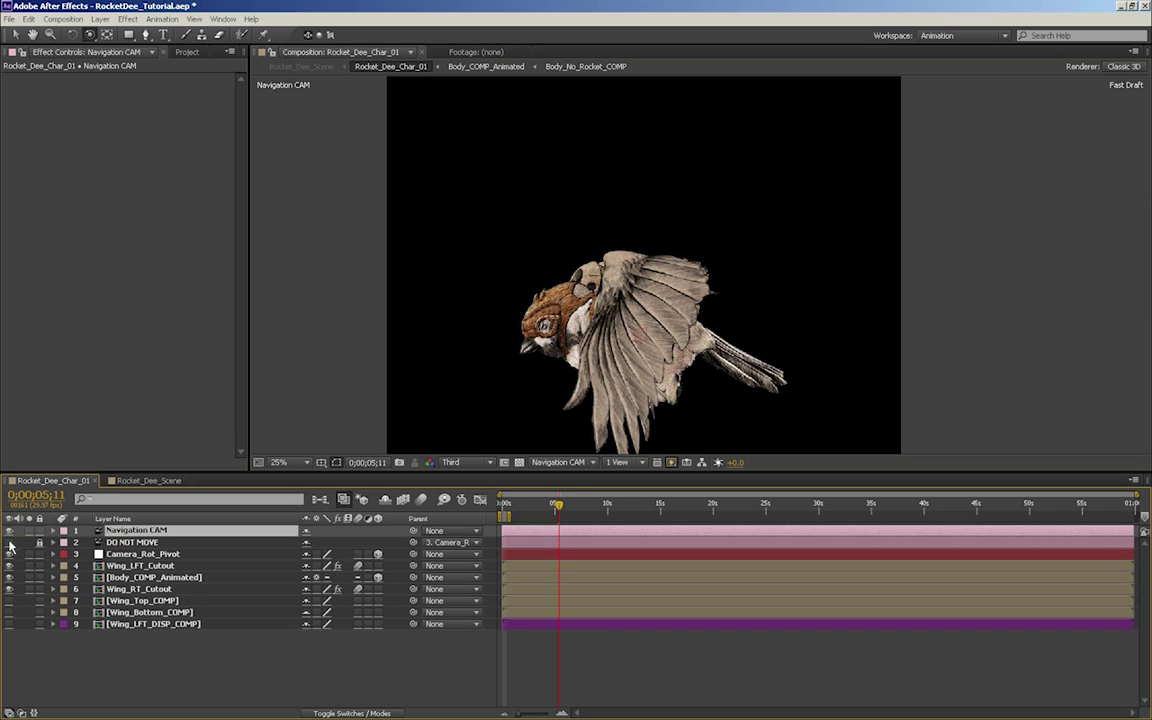
{"action": "left_click", "coordinate": [10, 532]}
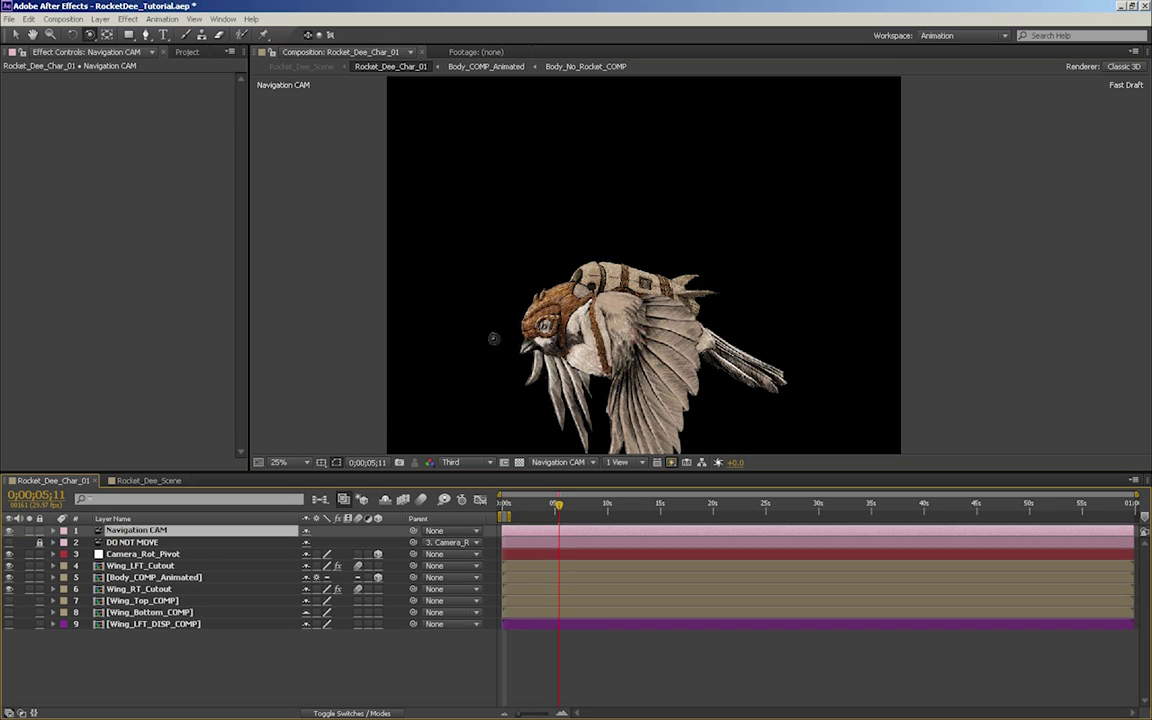
Orbit Navigation CAM around the bird, first with its layer enabled and again with DO NOT MOVE enabled instead
{"action": "left_click_drag", "start_coordinate": [450, 342], "coordinate": [480, 325]}
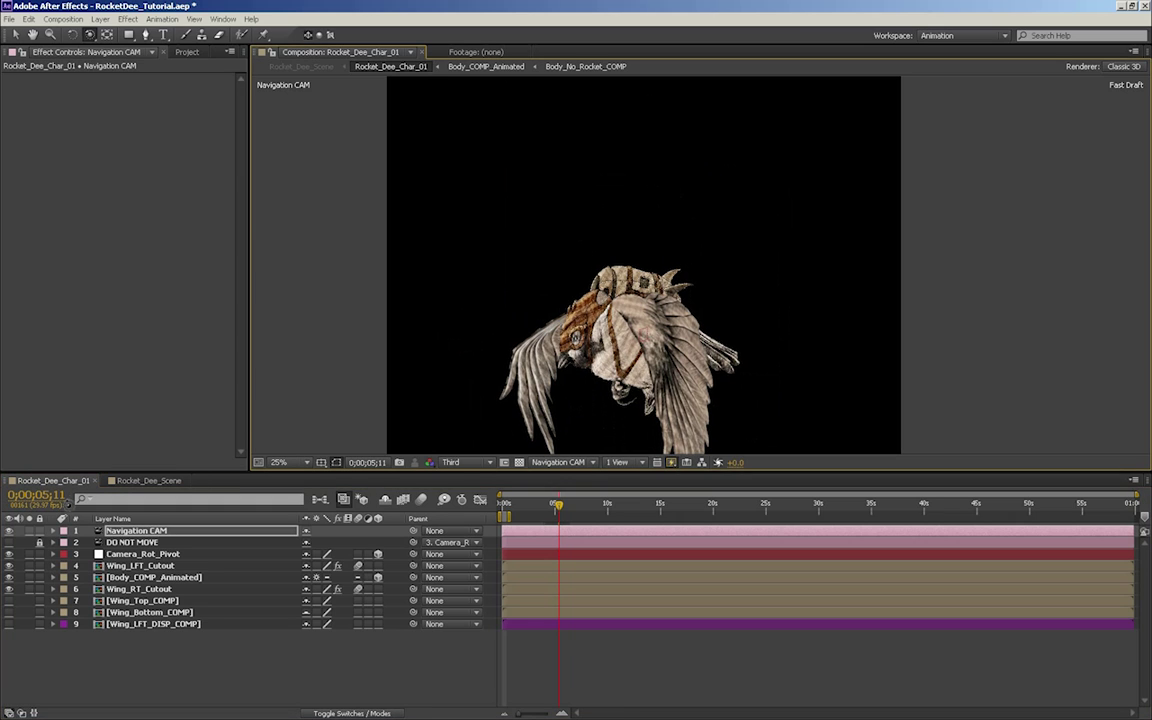
{"action": "left_click", "coordinate": [8, 543]}
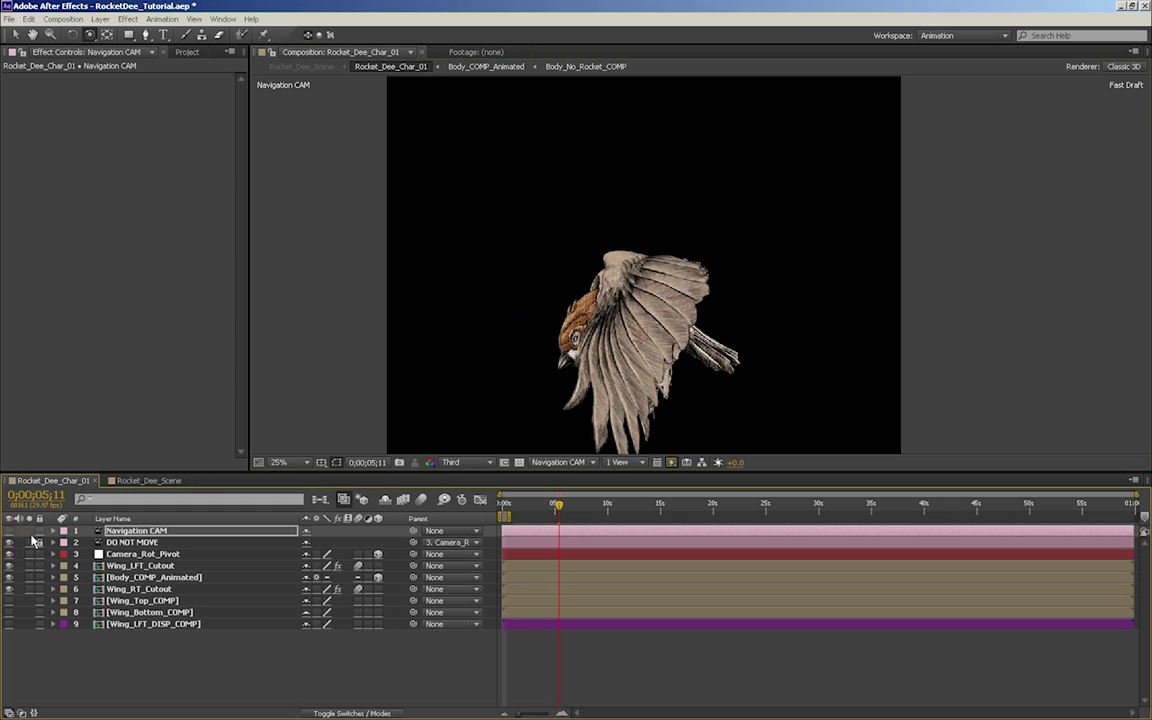
{"action": "left_click_drag", "start_coordinate": [534, 375], "coordinate": [466, 333]}
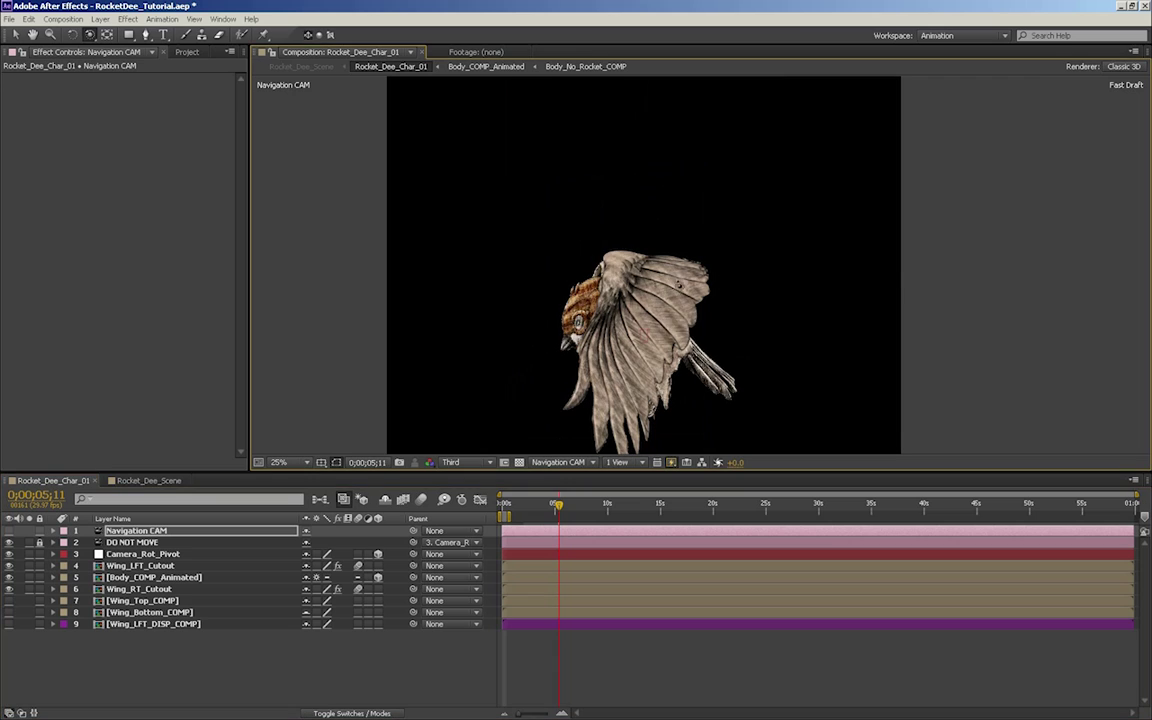
Enable Navigation CAM in place of DO NOT MOVE and move the camera until the bird is small and off-center
{"action": "left_click", "coordinate": [10, 532]}
{"action": "left_click", "coordinate": [9, 543]}
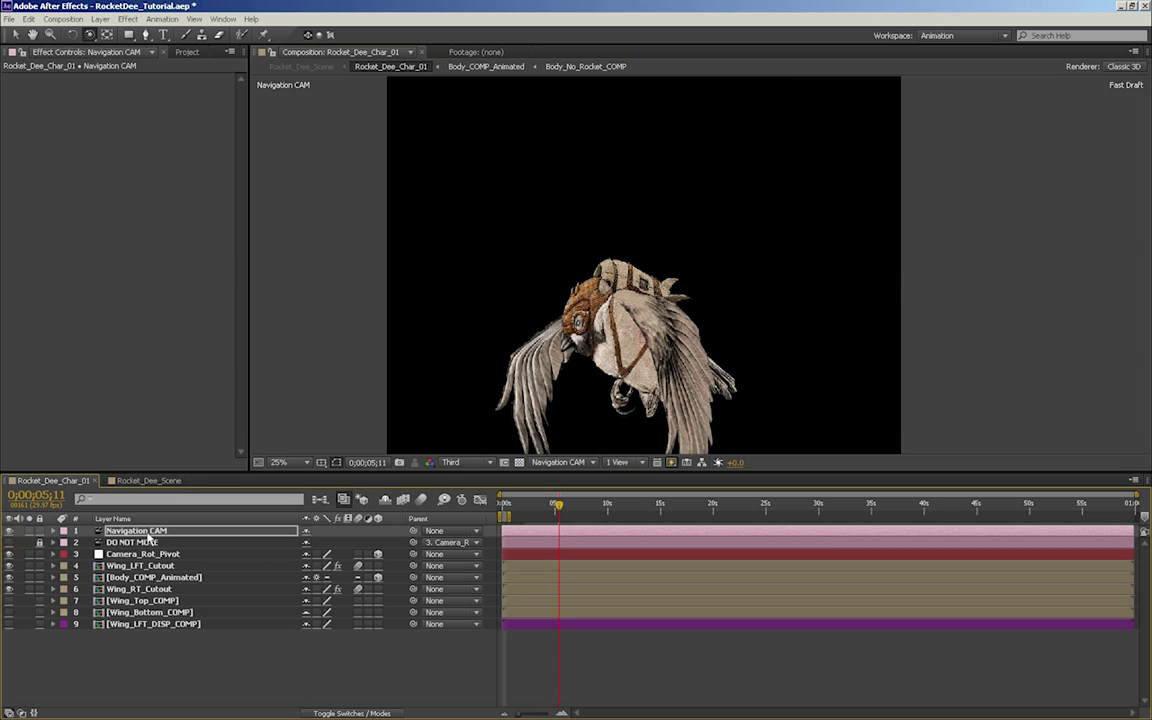
{"action": "left_click_drag", "start_coordinate": [765, 318], "coordinate": [647, 327]}
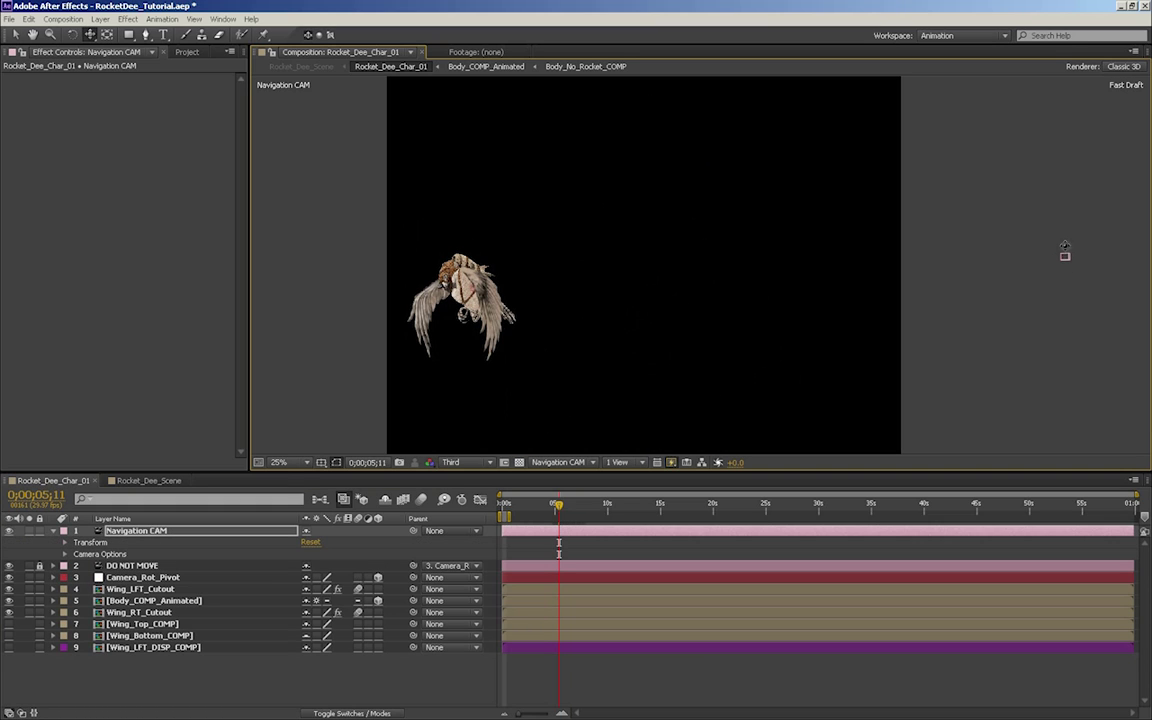
Disable the X, Y and Z Rotation expressions of Camera_Rot_Pivot and try an X Rotation of -6°
{"action": "left_click", "coordinate": [130, 577]}
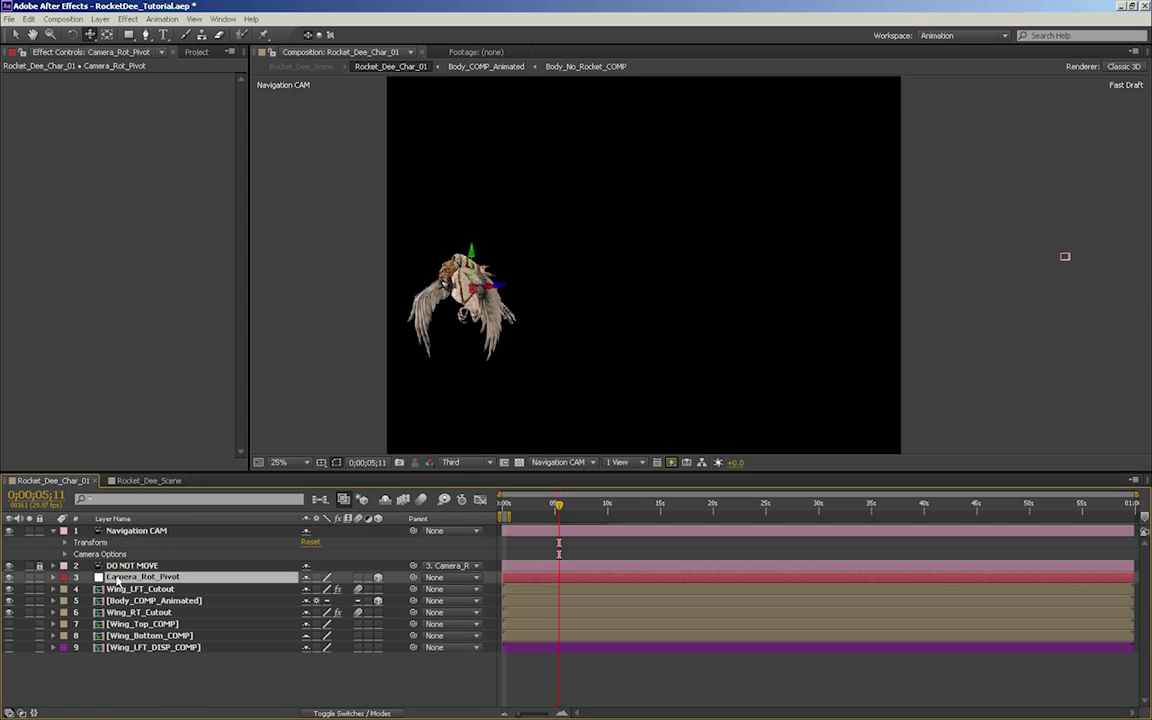
{"action": "key", "text": "e"}
{"action": "key", "text": "e"}
{"action": "left_click", "coordinate": [318, 601]}
{"action": "left_click", "coordinate": [318, 624]}
{"action": "left_click", "coordinate": [318, 647]}
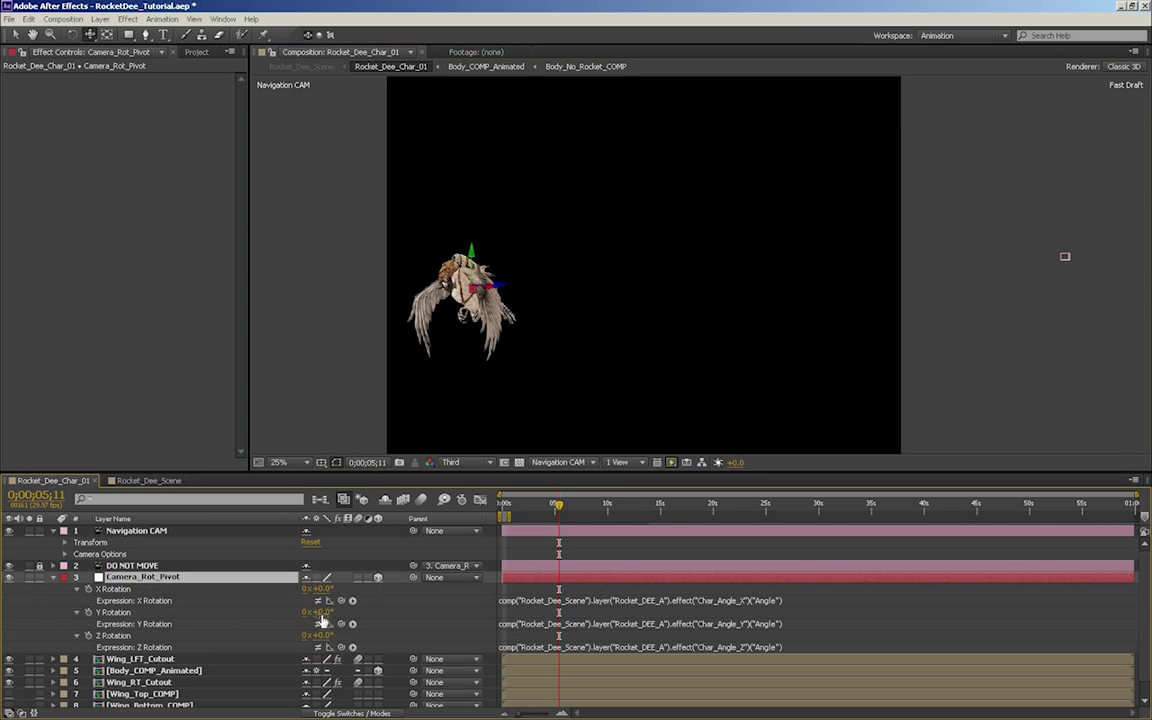
{"action": "mouse_move", "coordinate": [325, 589]}
{"action": "left_mouse_down"}
{"action": "mouse_move", "coordinate": [336, 593]}
{"action": "mouse_move", "coordinate": [321, 591]}
{"action": "left_mouse_up"}
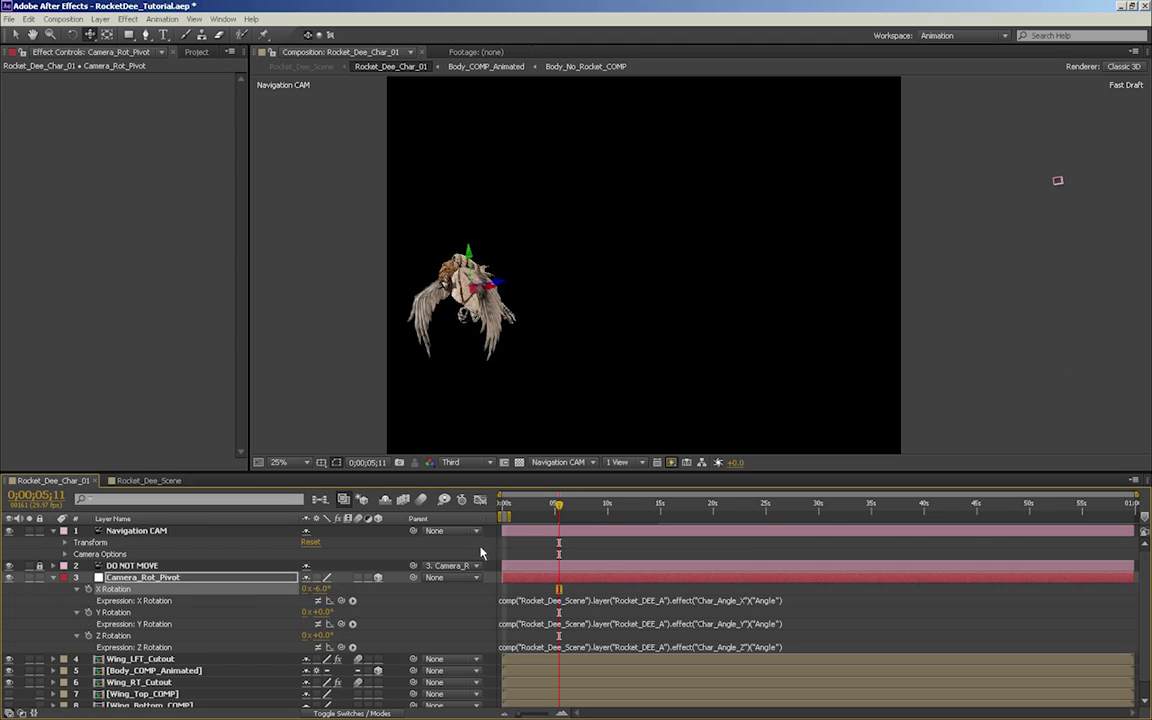
Switch the view to the DO NOT MOVE camera and set Camera_Rot_Pivot's Y Rotation to 11°
{"action": "left_click", "coordinate": [562, 462]}
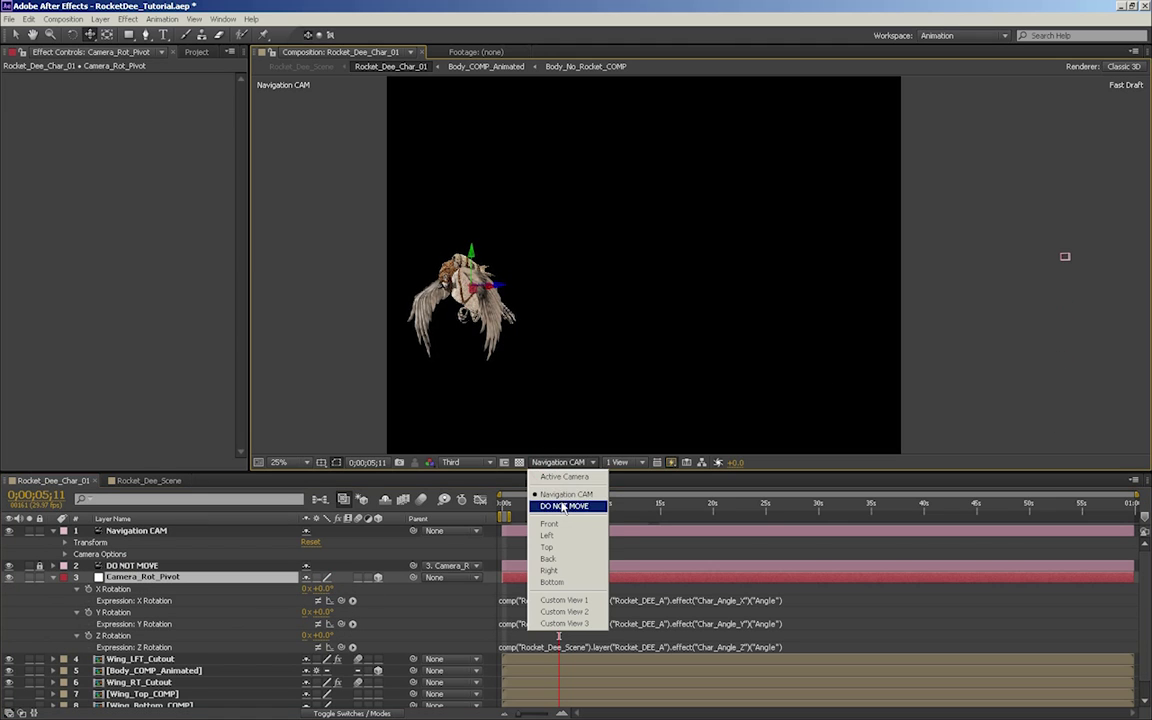
{"action": "left_click", "coordinate": [563, 506]}
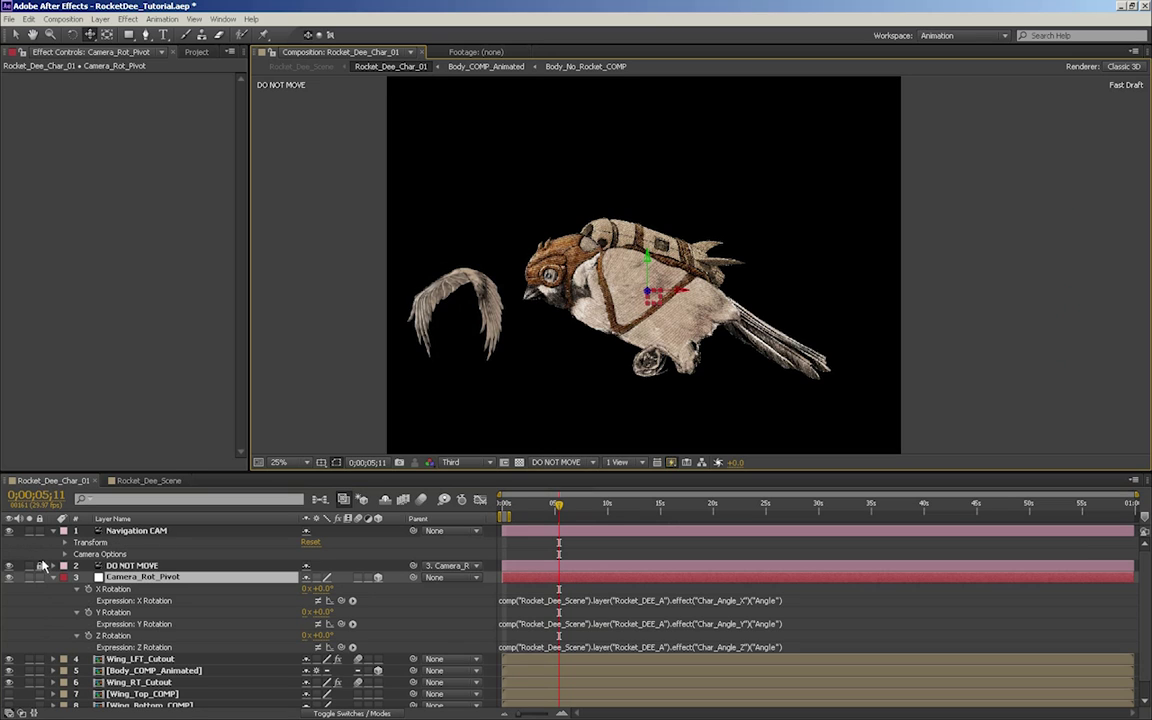
{"action": "left_click", "coordinate": [320, 612]}
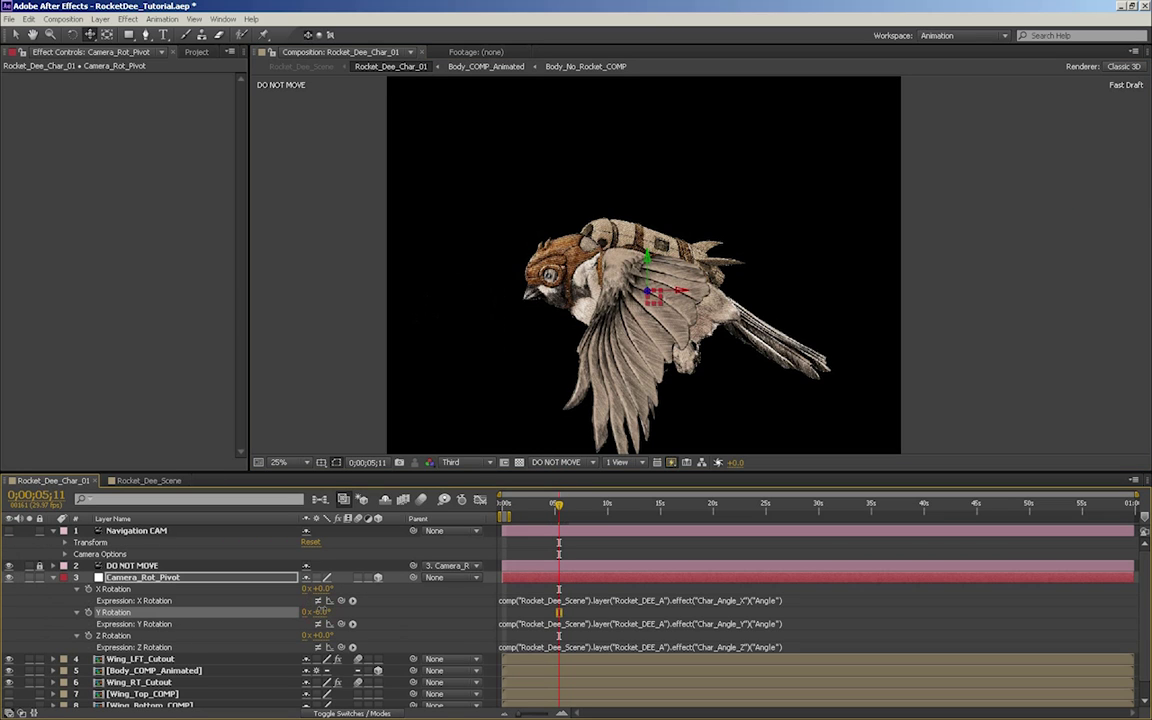
{"action": "mouse_move", "coordinate": [321, 611]}
{"action": "left_mouse_down"}
{"action": "mouse_move", "coordinate": [310, 611]}
{"action": "mouse_move", "coordinate": [320, 612]}
{"action": "left_mouse_up"}
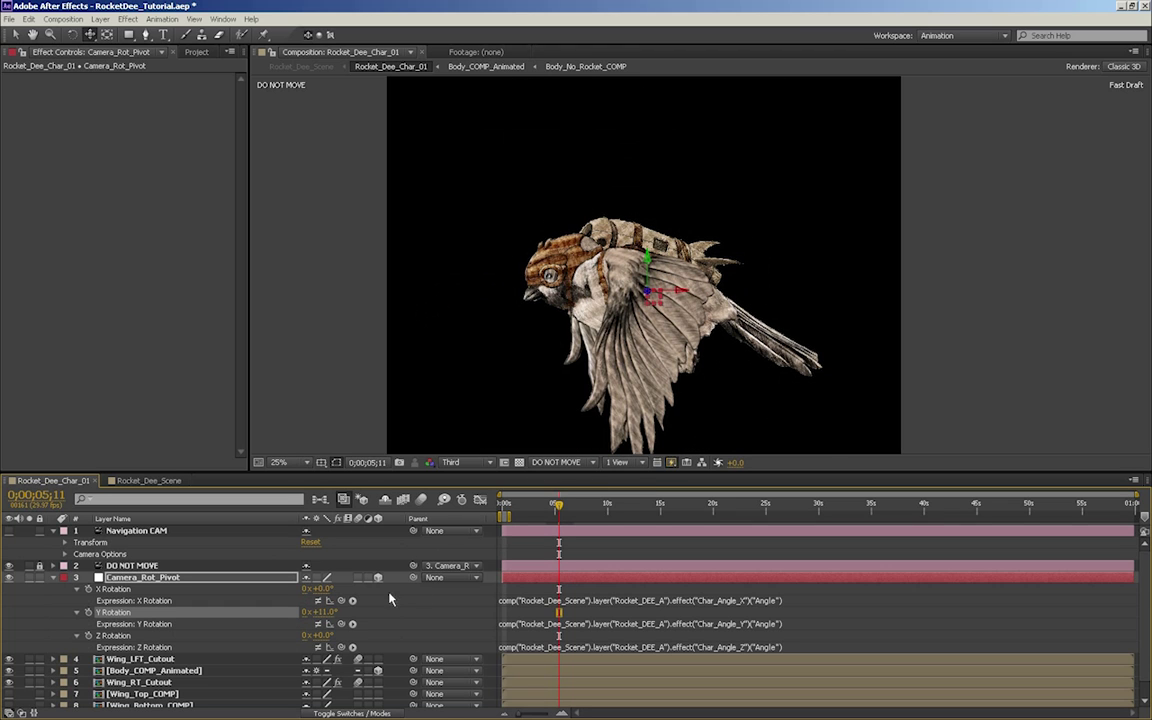
Re-enable the rotation expressions of Camera_Rot_Pivot and collapse the layer's properties
{"action": "left_click", "coordinate": [318, 647]}
{"action": "left_click", "coordinate": [318, 624]}
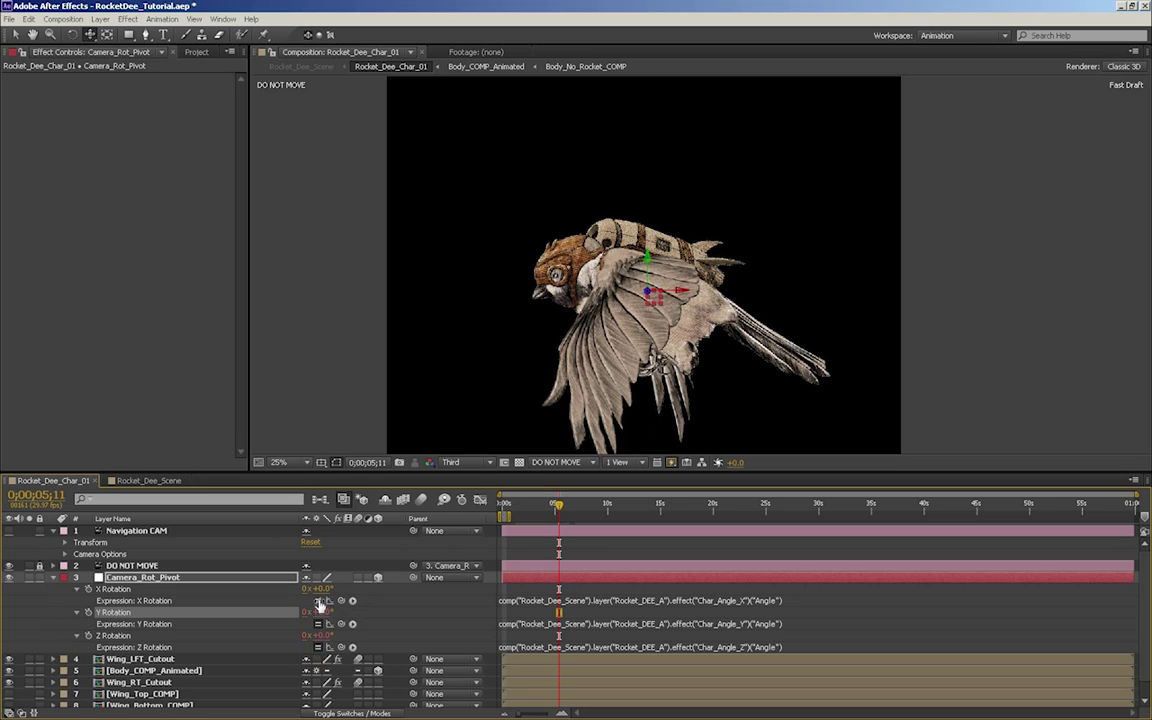
{"action": "left_click", "coordinate": [135, 530]}
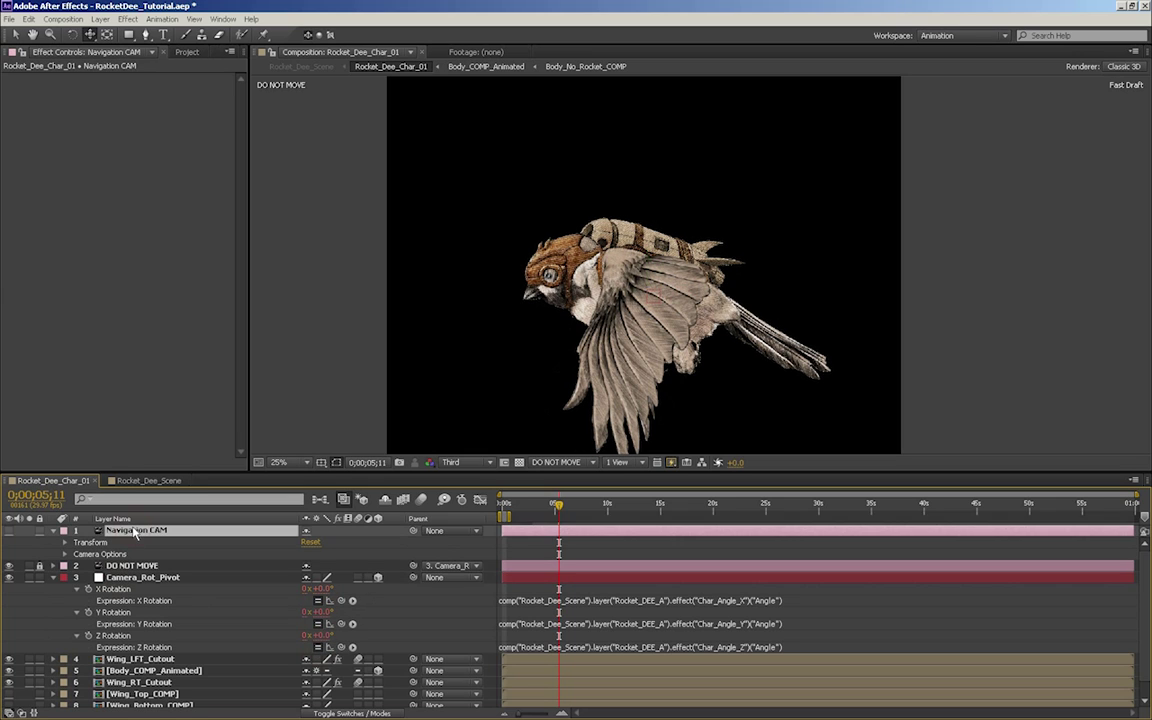
{"action": "left_click", "coordinate": [43, 577]}
{"action": "left_click", "coordinate": [53, 577]}
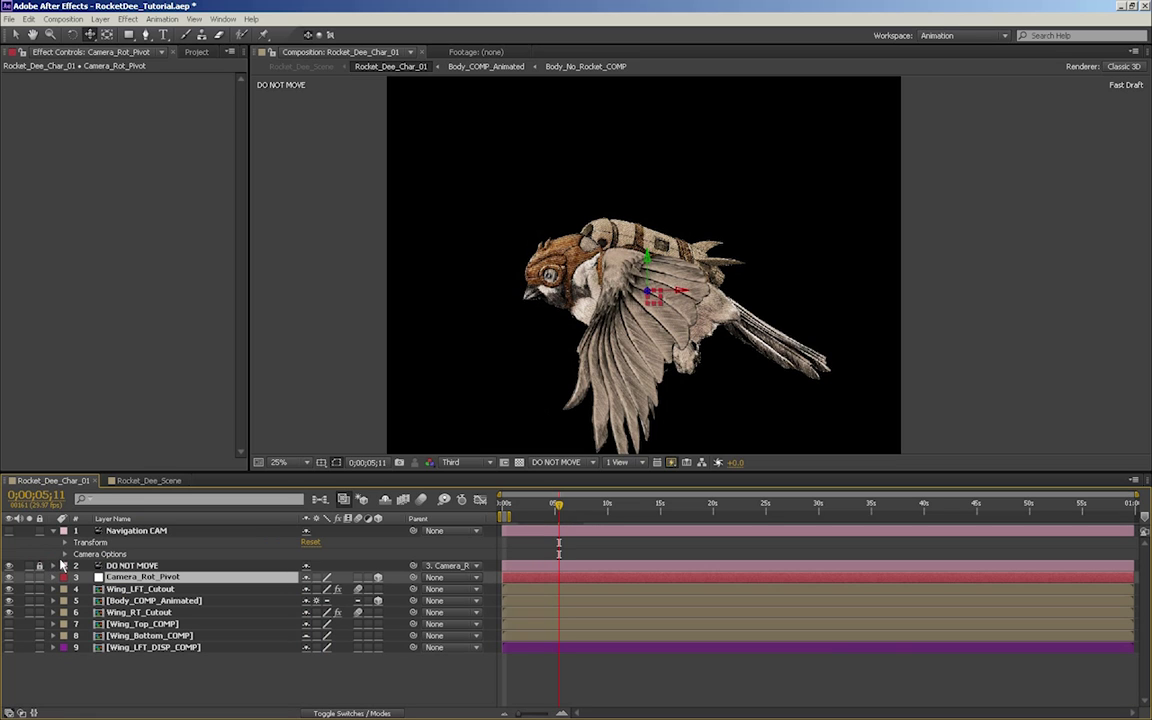
Hide and restore the Body_COMP_Animated, Wing_LFT_Cutout and Wing_RT_Cutout layers to check each part of the bird
{"action": "left_click", "coordinate": [43, 600]}
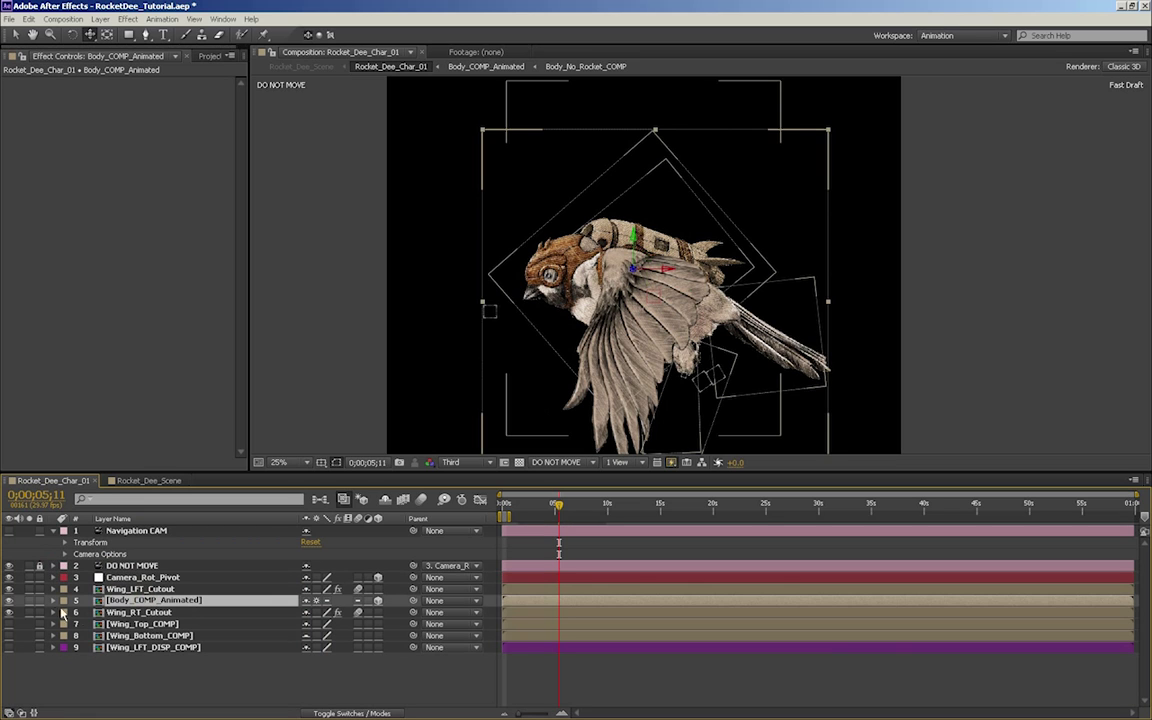
{"action": "left_click", "coordinate": [9, 600]}
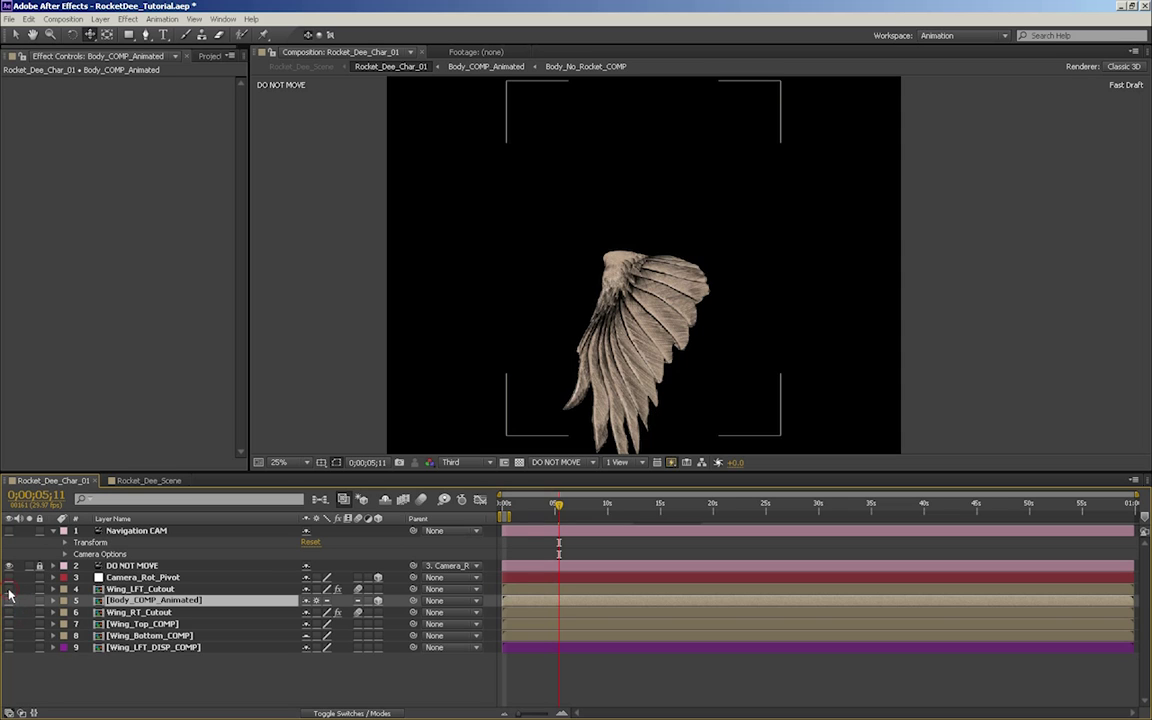
{"action": "left_click", "coordinate": [9, 599]}
{"action": "left_click", "coordinate": [9, 590]}
{"action": "left_click", "coordinate": [9, 590]}
{"action": "left_click", "coordinate": [9, 612]}
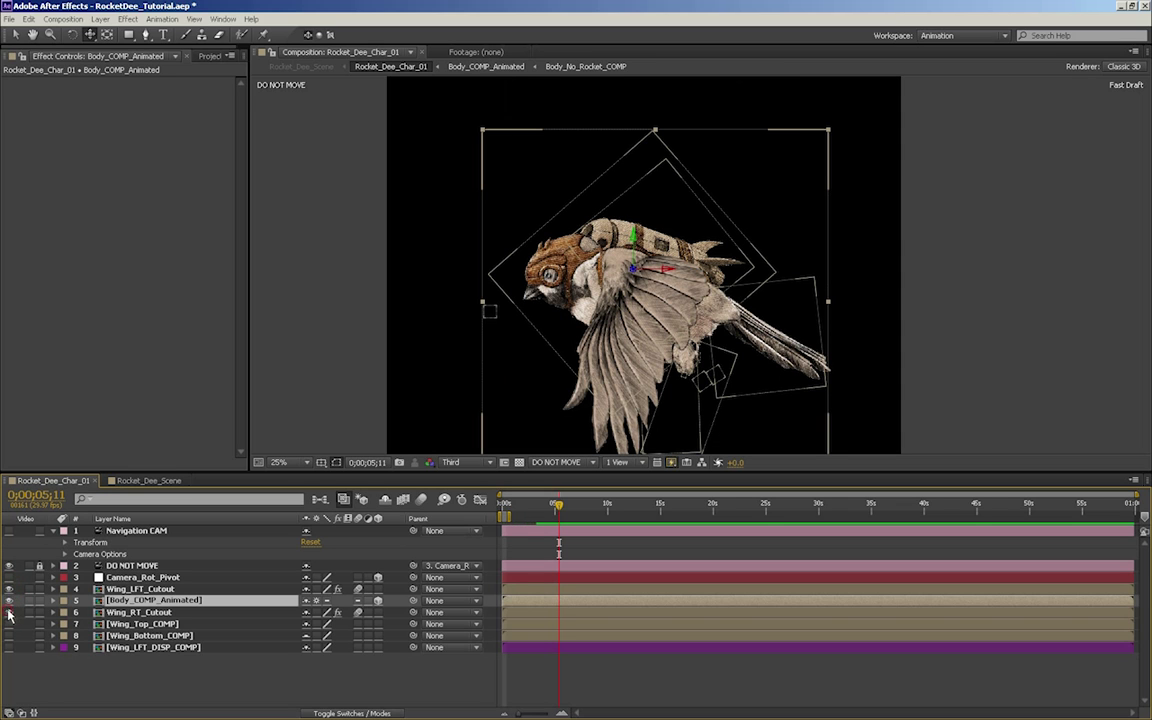
Show Body_COMP_Animated's rotation properties, try a Y Rotation of about -28° and set it back to 0°
{"action": "key", "text": "r"}
{"action": "left_click_drag", "start_coordinate": [326, 636], "coordinate": [288, 617]}
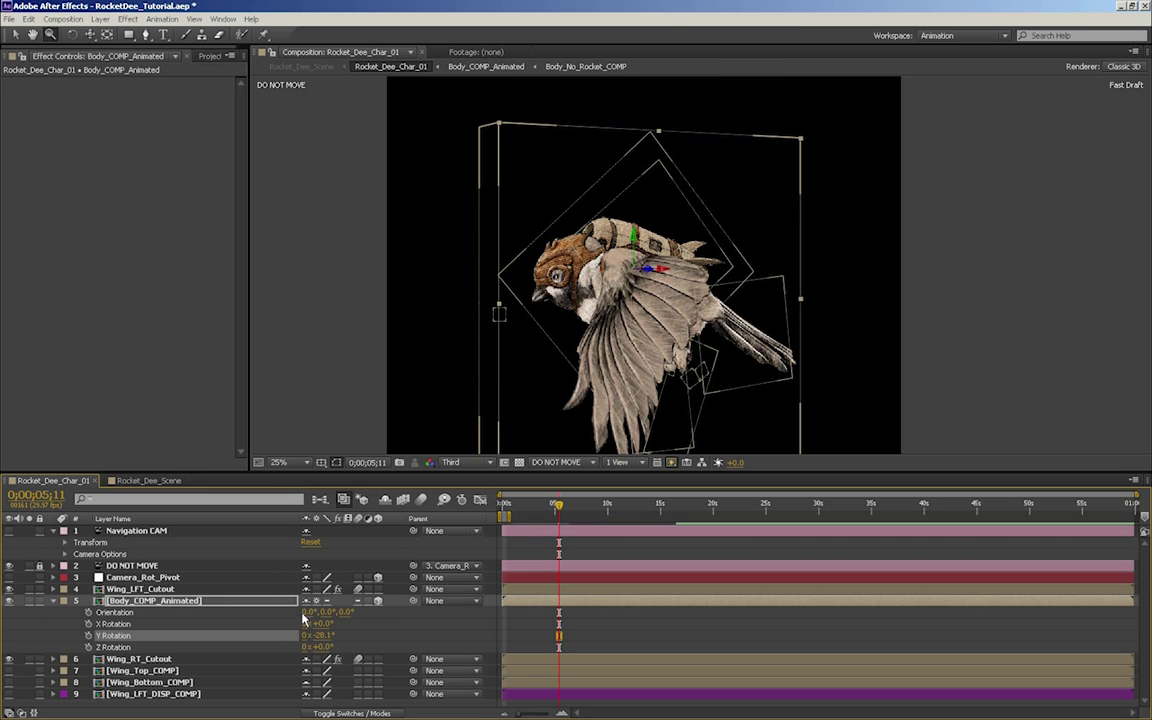
{"action": "left_click", "coordinate": [322, 637]}
{"action": "type", "text": "0"}
{"action": "key", "text": "Return"}
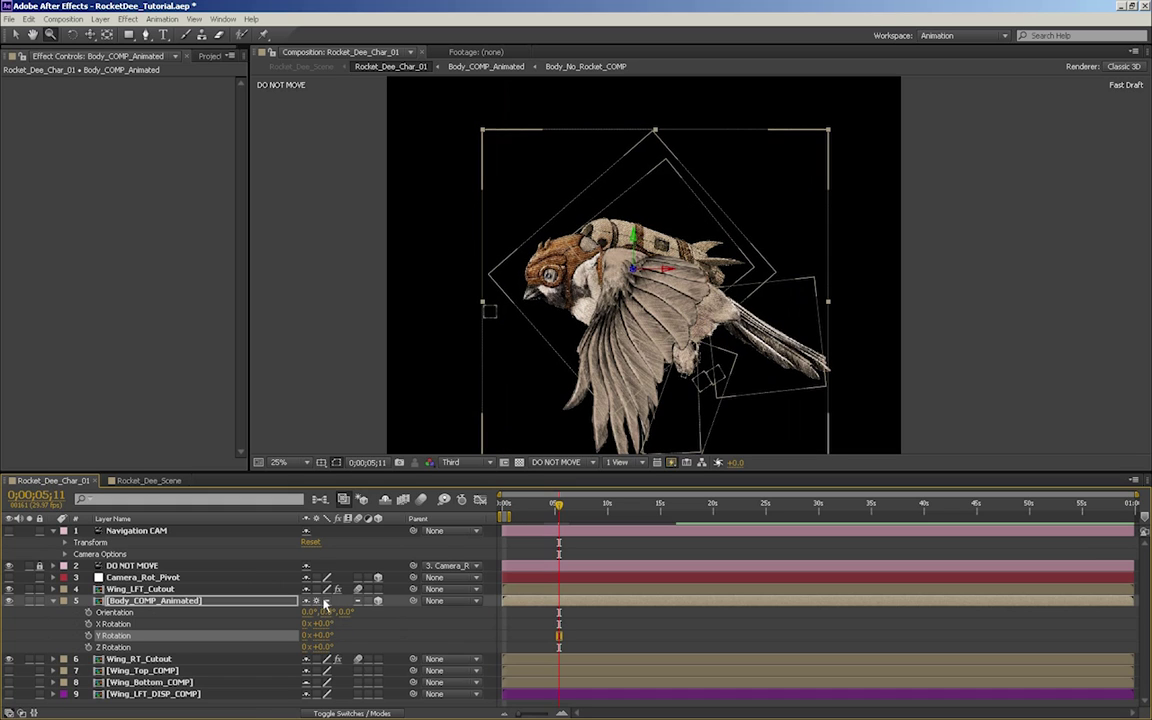
Activate the camera tool with the Navigation CAM layer selected and move the current time to 0;00;01;11
{"action": "key", "text": "c"}
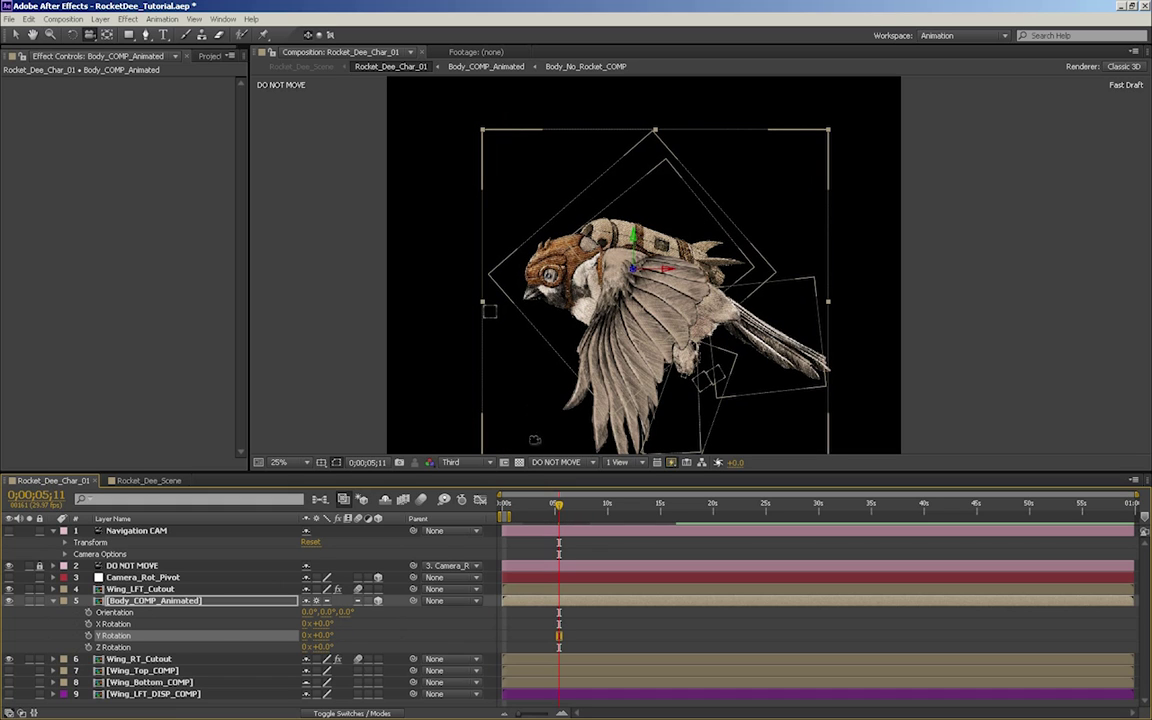
{"action": "left_click", "coordinate": [145, 603]}
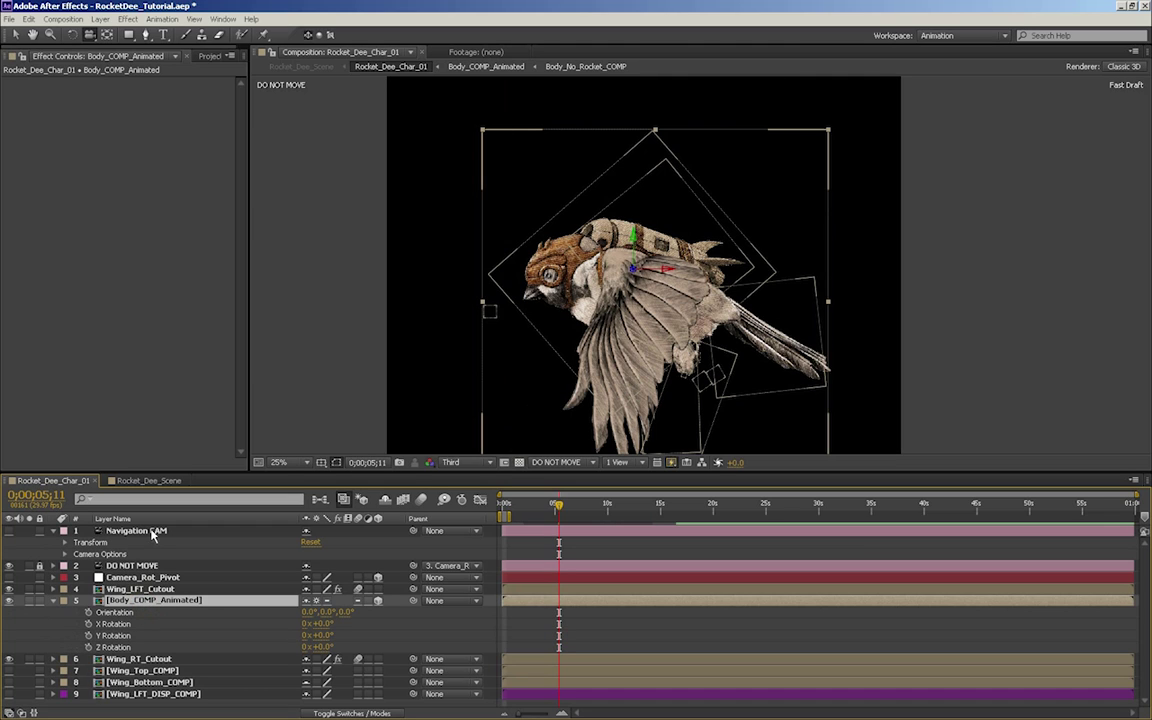
{"action": "left_click", "coordinate": [137, 530]}
{"action": "left_click", "coordinate": [150, 567]}
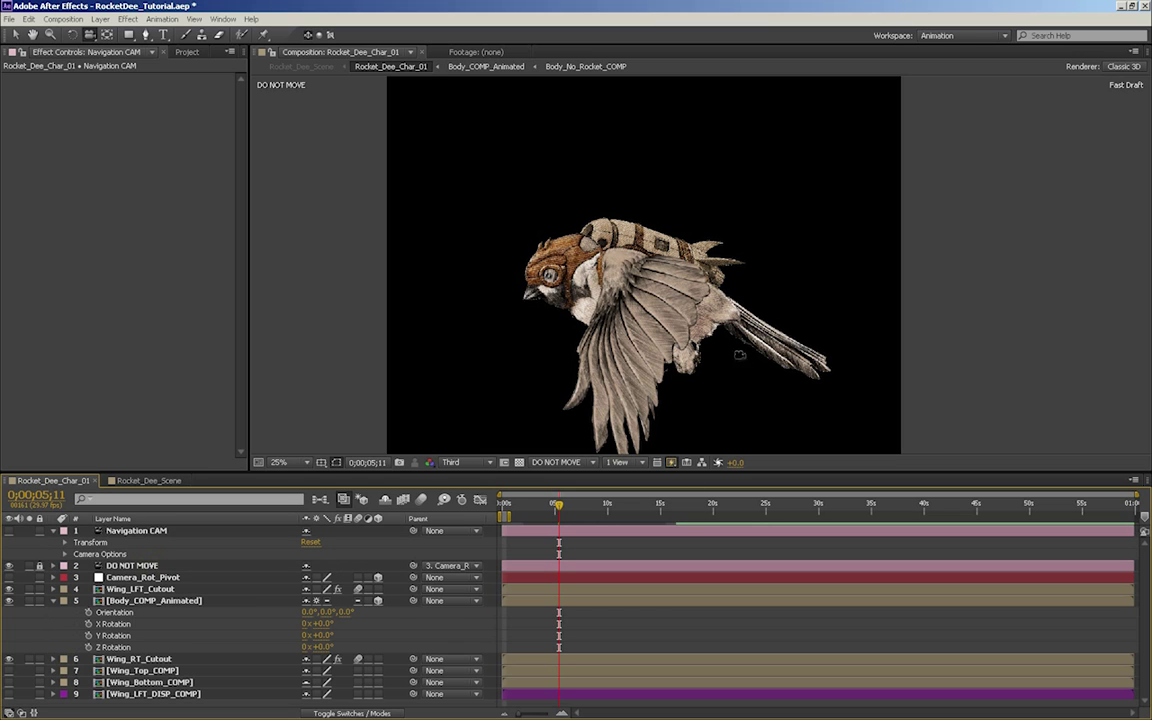
{"action": "left_click_drag", "start_coordinate": [558, 504], "coordinate": [541, 507]}
{"action": "left_click", "coordinate": [518, 514]}
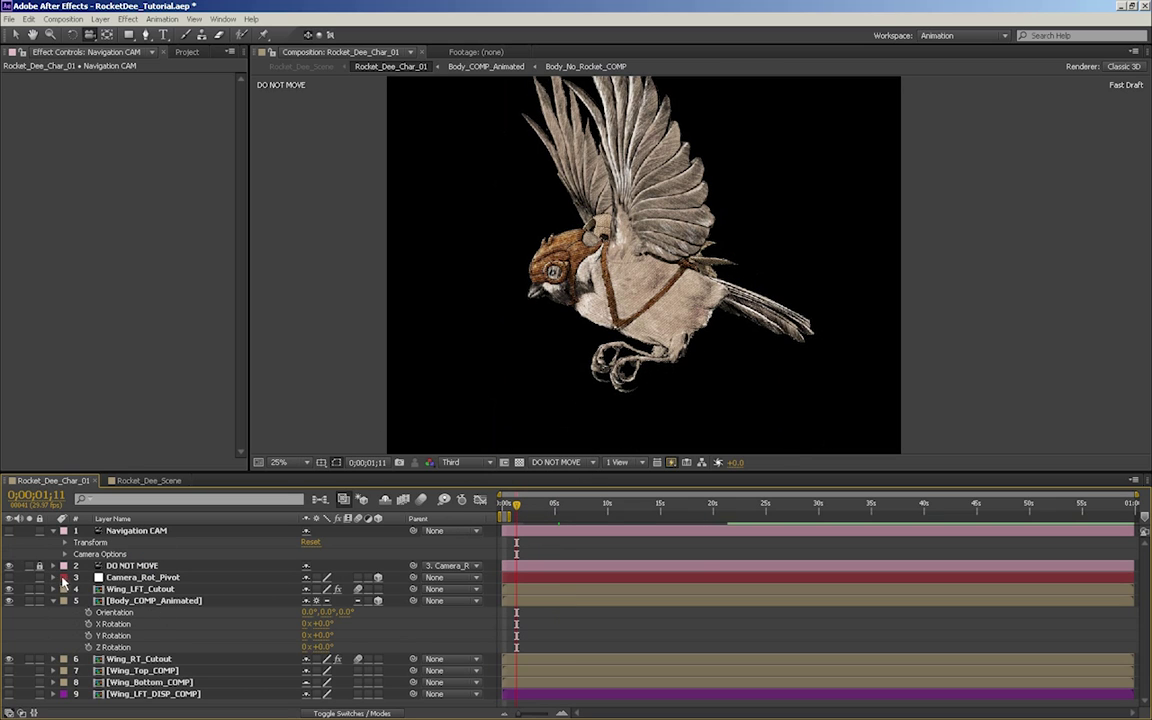
Reveal Camera_Rot_Pivot's expressions, disable the Y Rotation expression and try a Y Rotation of 15°
{"action": "left_click", "coordinate": [54, 578]}
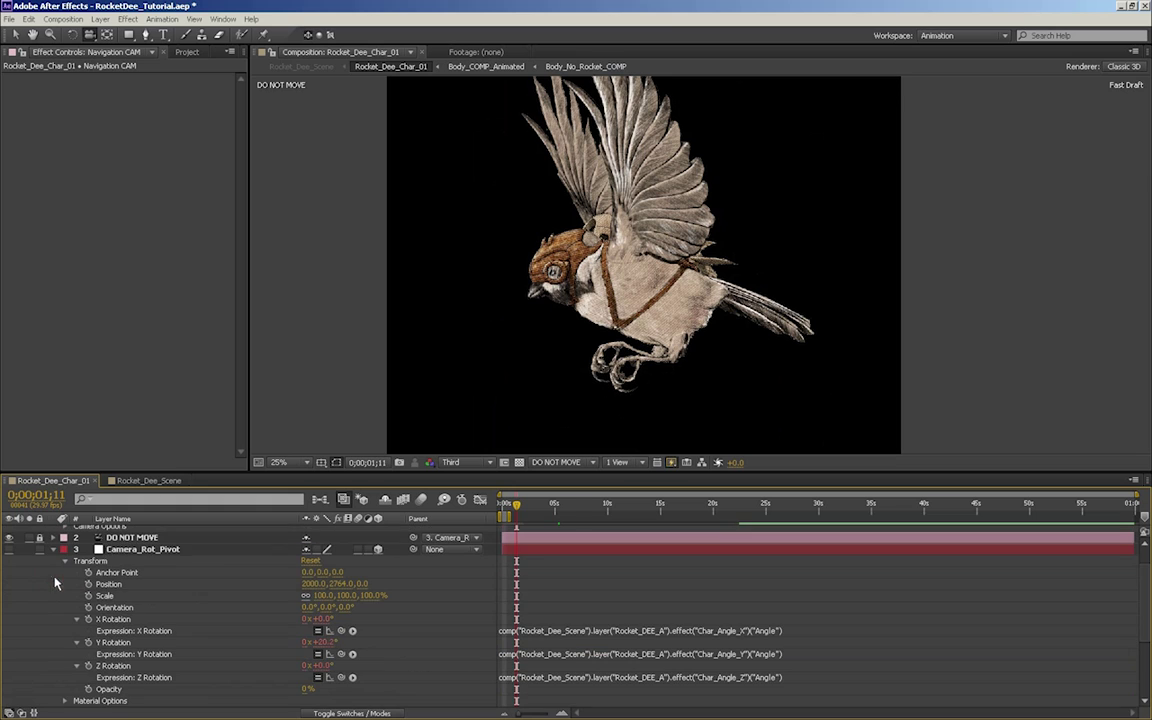
{"action": "left_click", "coordinate": [124, 553]}
{"action": "key", "text": "e"}
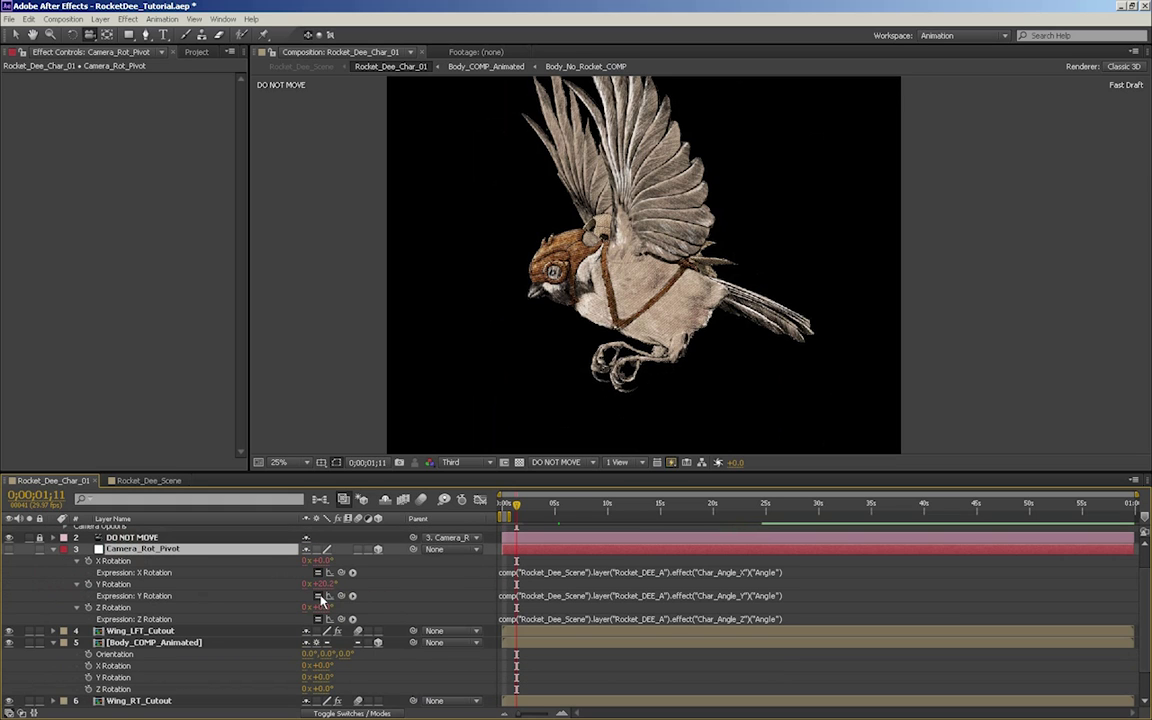
{"action": "left_click", "coordinate": [317, 595]}
{"action": "left_click_drag", "start_coordinate": [325, 583], "coordinate": [344, 578]}
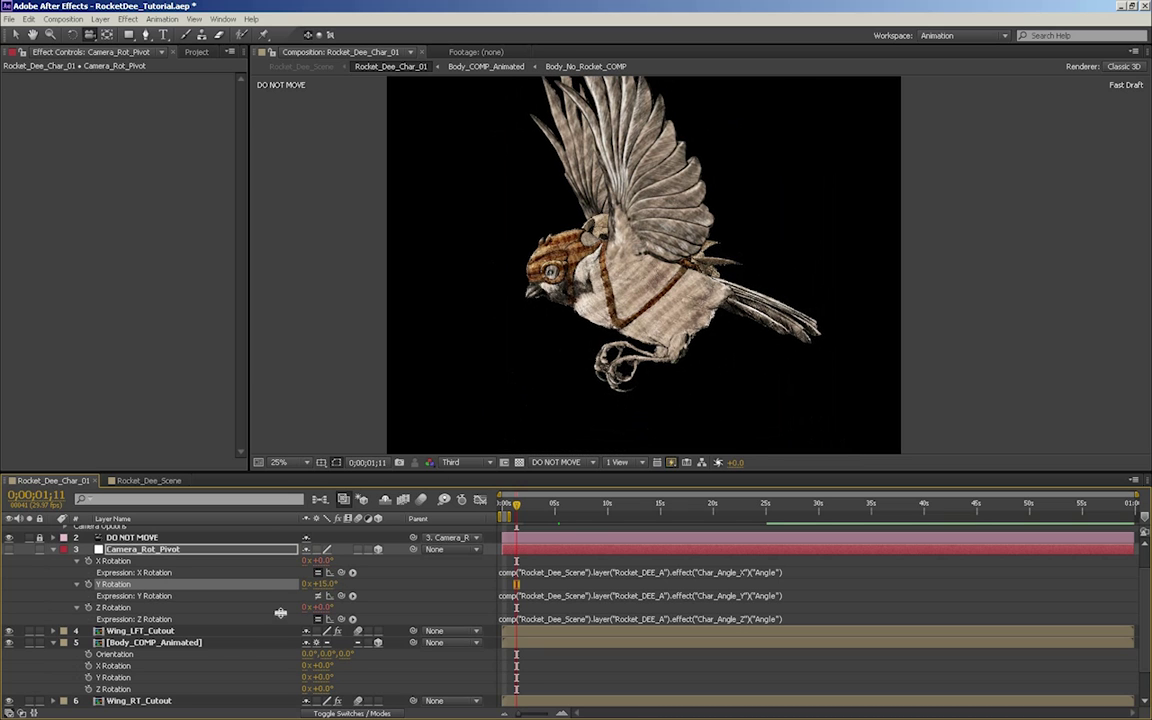
Set Camera_Rot_Pivot's Y Rotation to 0° and re-enable its expression
{"action": "left_click", "coordinate": [326, 585]}
{"action": "type", "text": "0"}
{"action": "key", "text": "Return"}
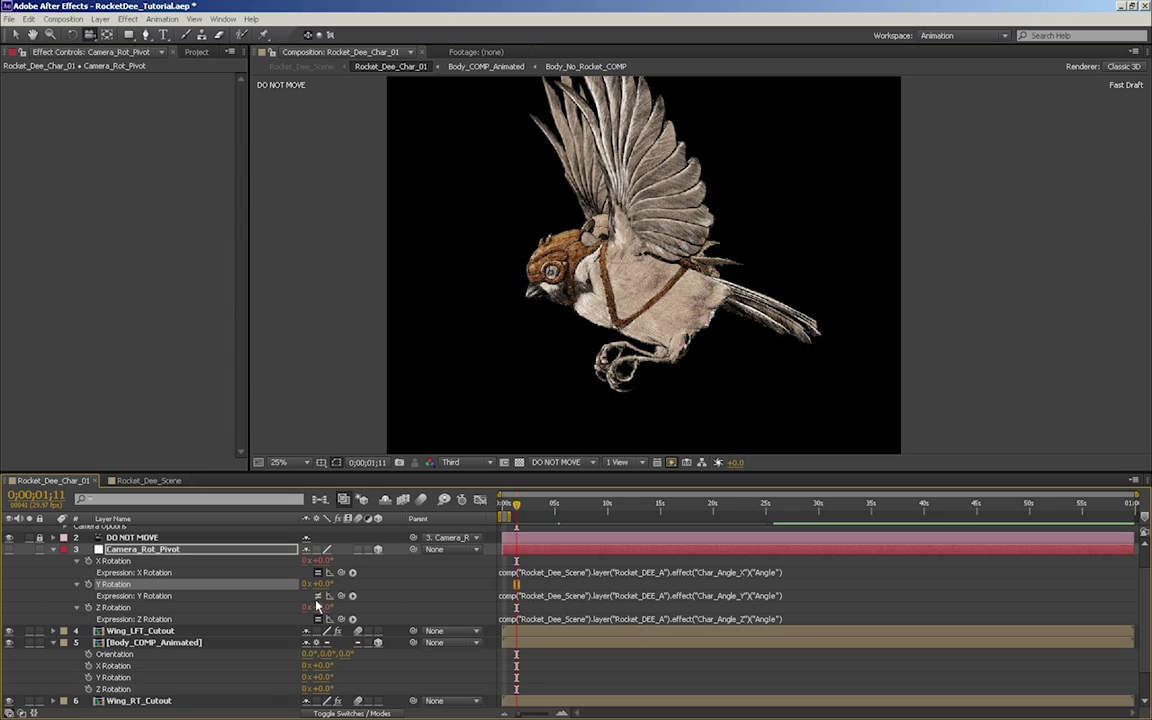
{"action": "left_click", "coordinate": [318, 596]}
Collapse the properties of the Camera_Rot_Pivot and Body_COMP_Animated layers
{"action": "left_click", "coordinate": [152, 644]}
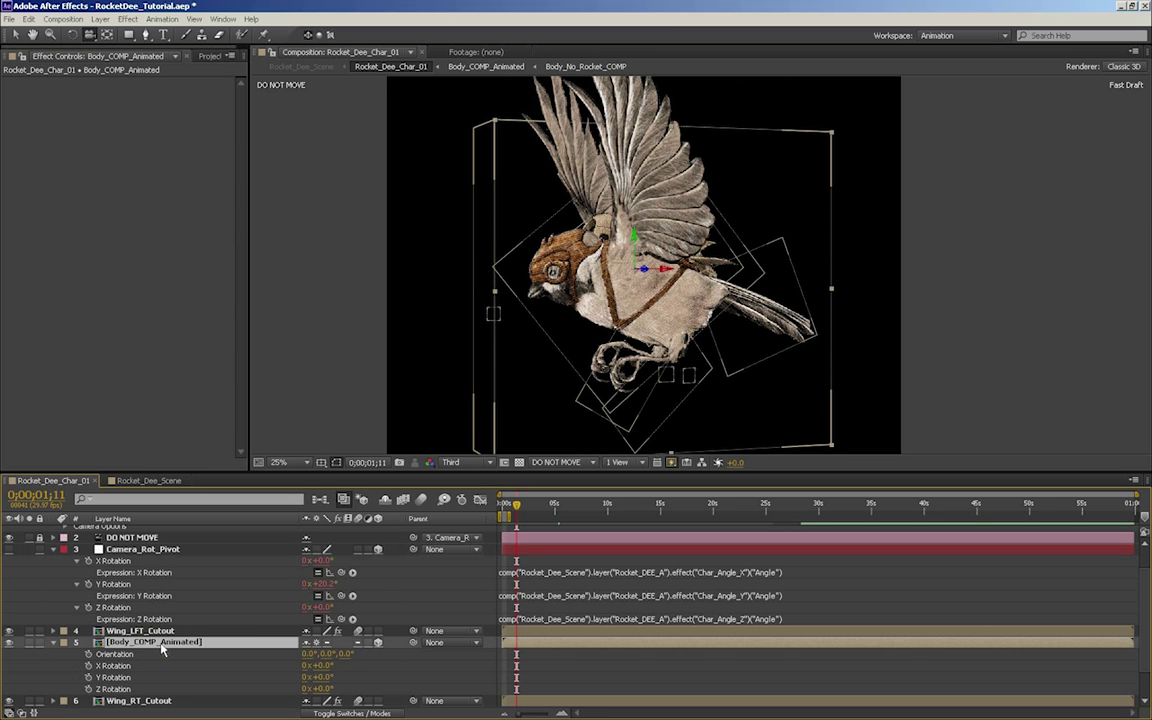
{"action": "left_click", "coordinate": [53, 550]}
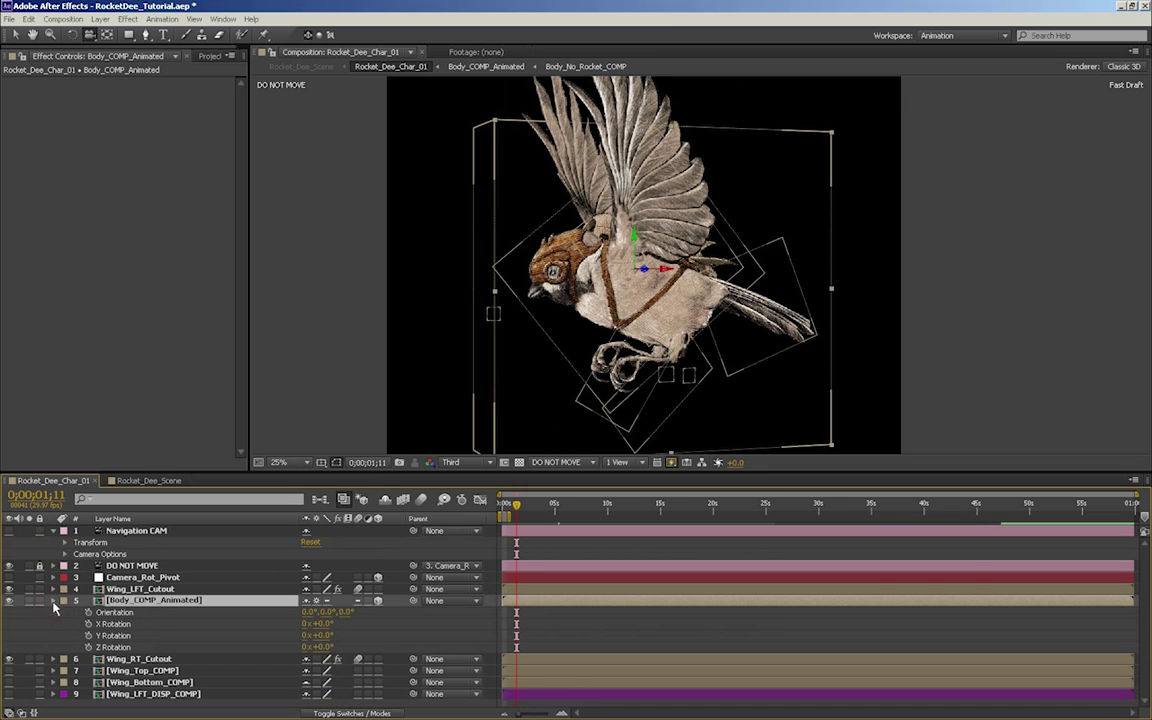
{"action": "left_click", "coordinate": [53, 600]}
Reveal the keyframed properties of the Wing_LFT_Cutout and Wing_RT_Cutout layers
{"action": "left_click", "coordinate": [140, 589]}
{"action": "key", "text": "u"}
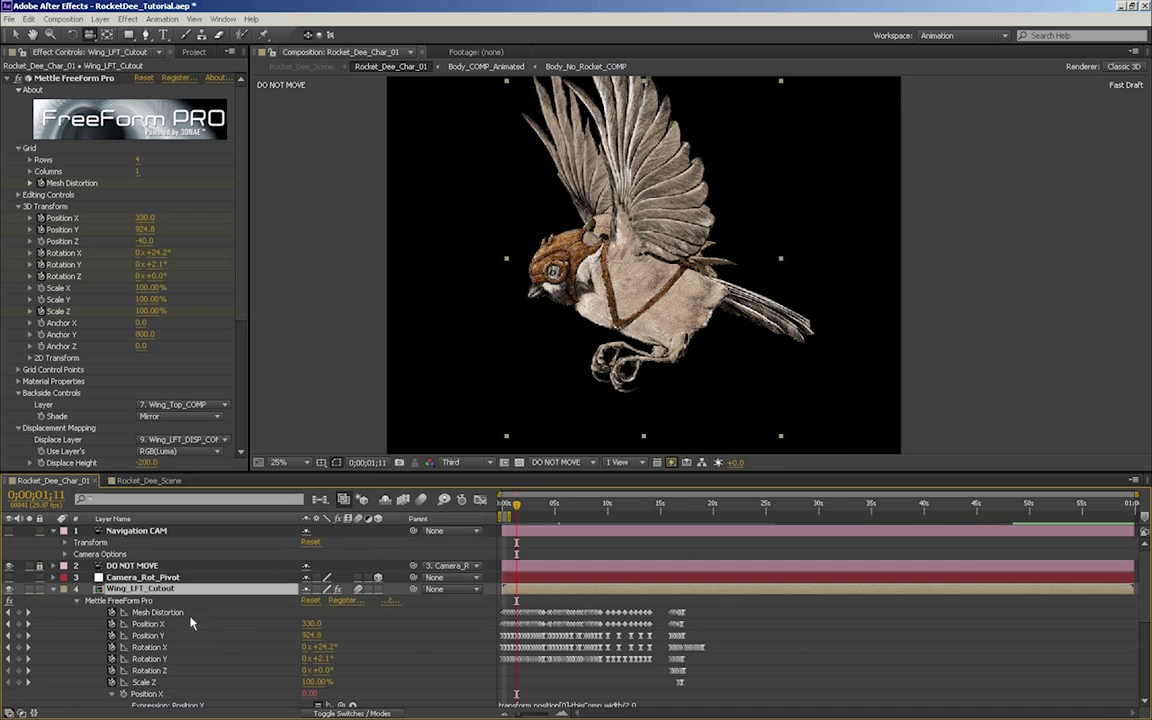
{"action": "scroll", "coordinate": [240, 637], "scroll_direction": "down", "scroll_amount": 10}
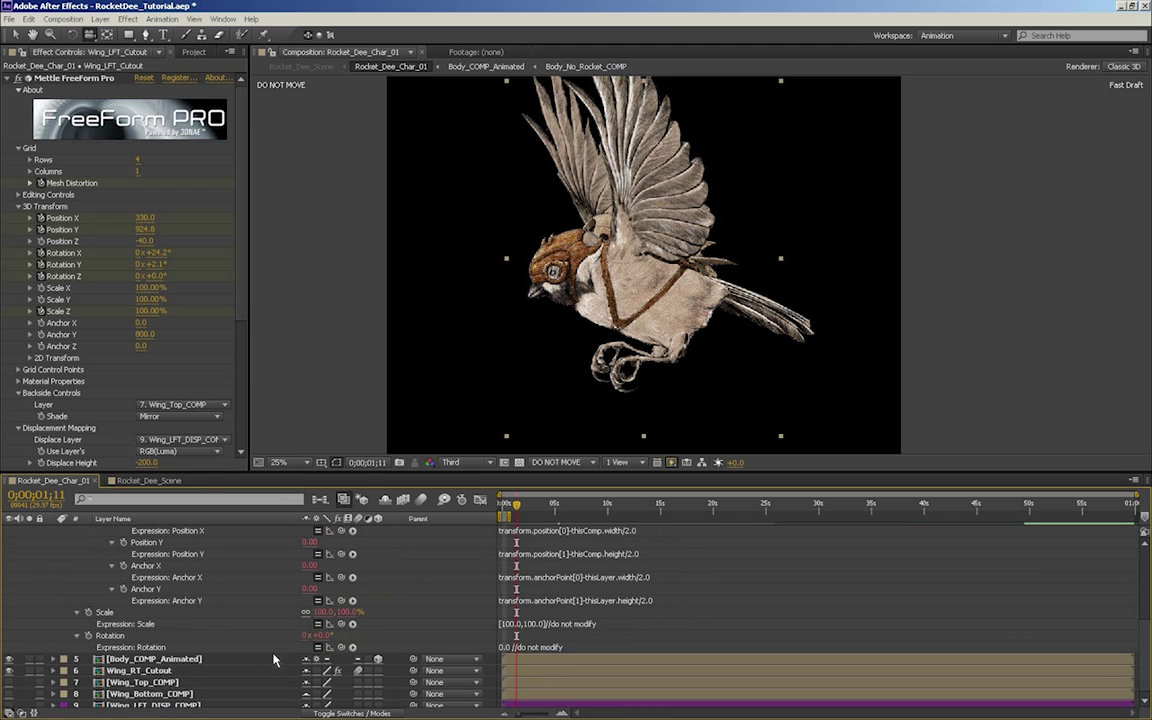
{"action": "left_click", "coordinate": [140, 665]}
{"action": "key", "text": "u"}
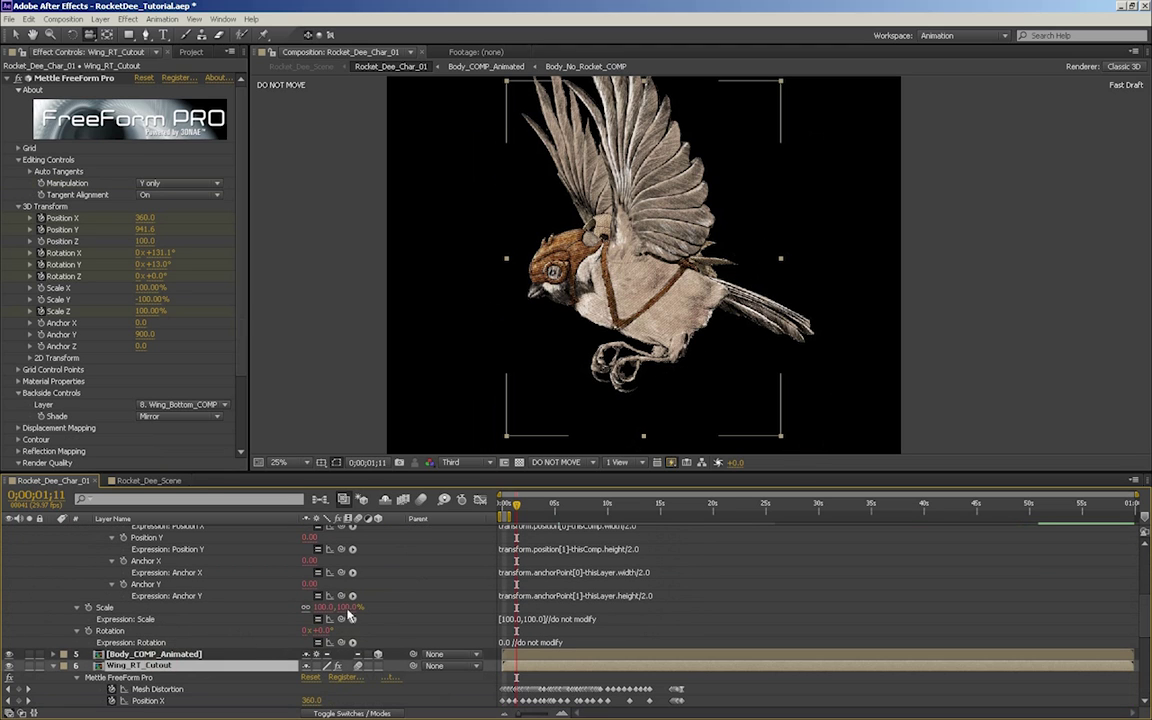
Examine Wing_RT_Cutout's Mesh Distortion, Position X, Position Y and Rotation X keyframes in the FreeForm Pro effect
{"action": "scroll", "coordinate": [157, 634], "scroll_direction": "down", "scroll_amount": 3}
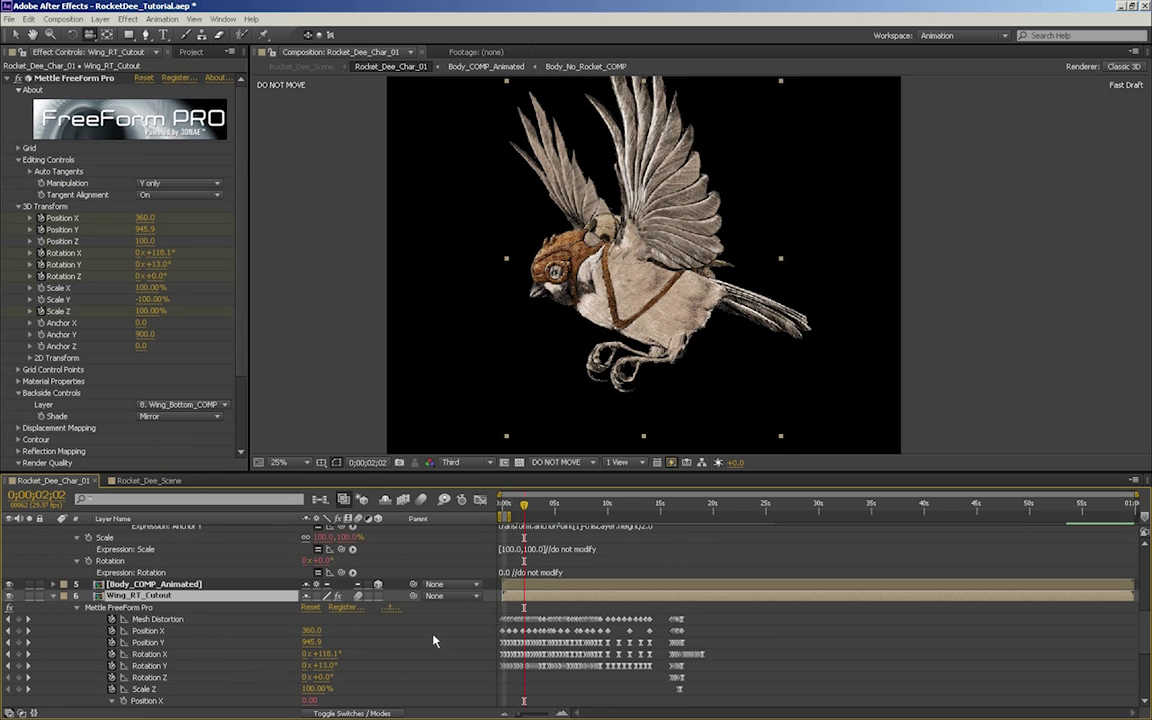
{"action": "left_click", "coordinate": [157, 620]}
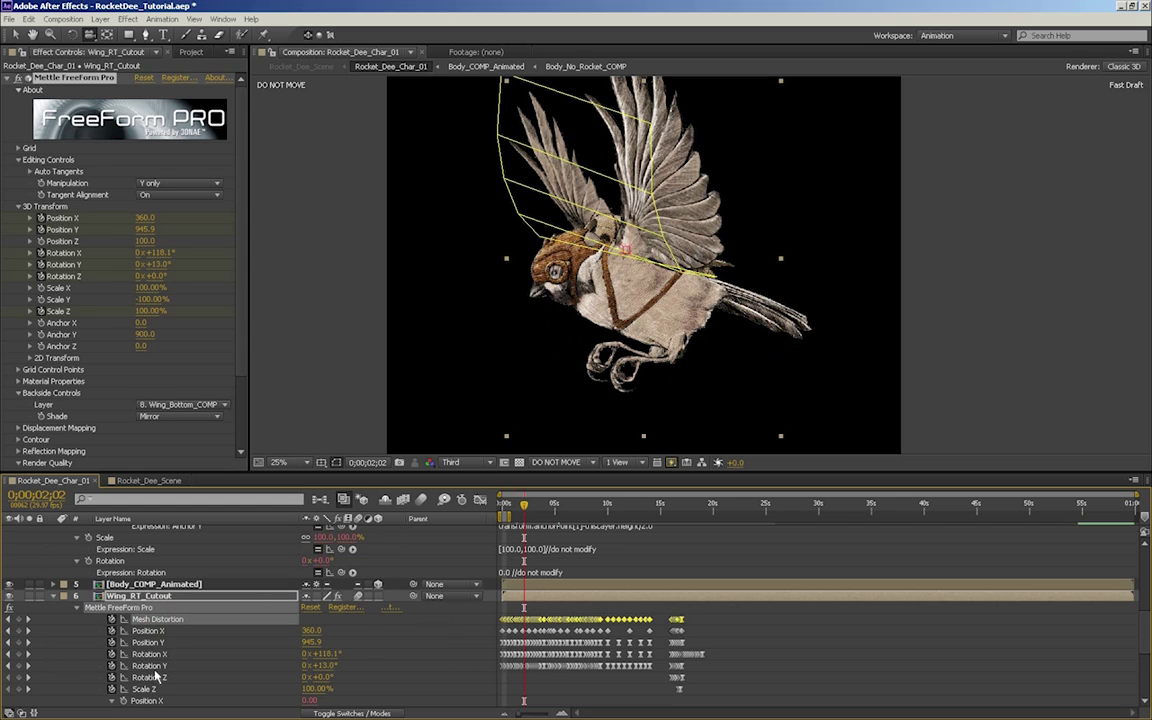
{"action": "left_click", "coordinate": [144, 632]}
{"action": "left_click", "coordinate": [146, 643]}
{"action": "left_click", "coordinate": [148, 655]}
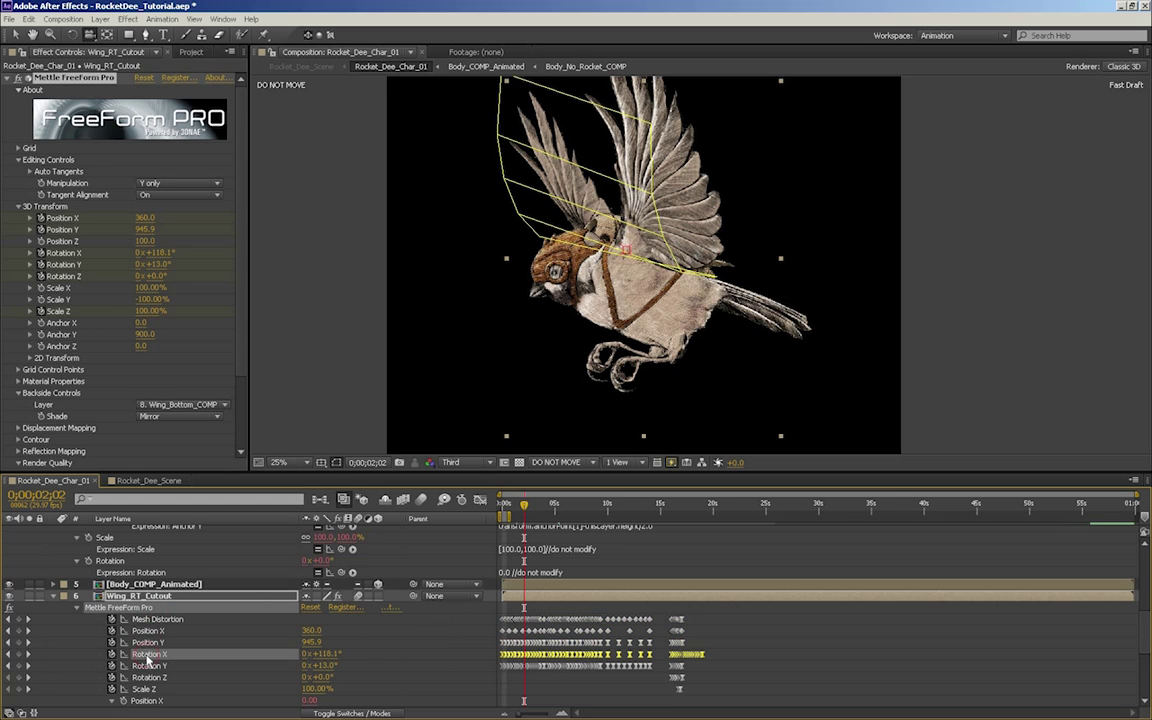
{"action": "left_click", "coordinate": [146, 643]}
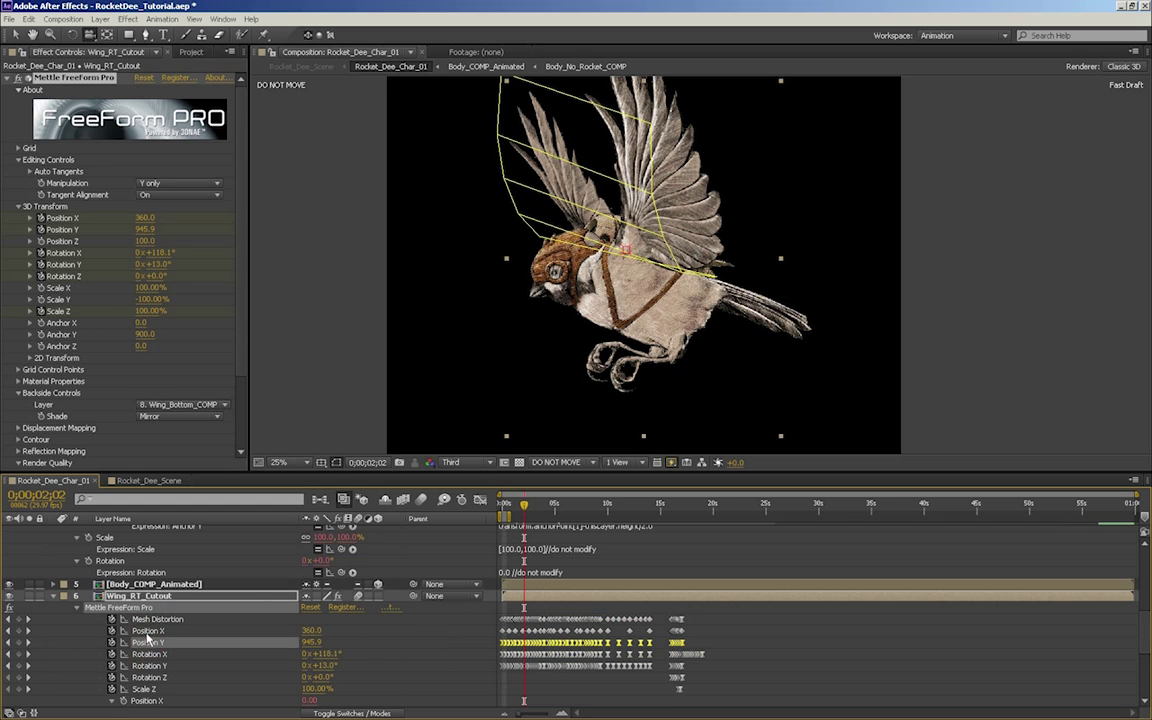
{"action": "left_click", "coordinate": [147, 631]}
Check Wing_RT_Cutout's Rotation X and Rotation Y keyframes and scrub the wing animation to 0;00;13;12
{"action": "left_click", "coordinate": [512, 506]}
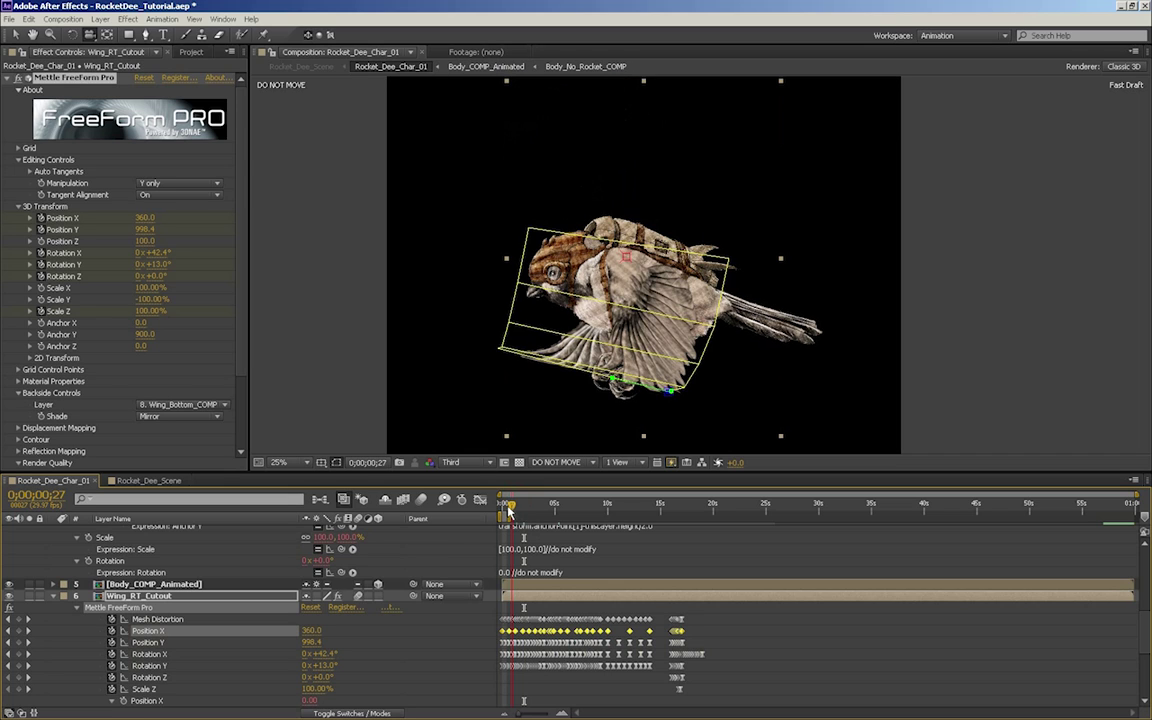
{"action": "left_click", "coordinate": [161, 656]}
{"action": "left_click", "coordinate": [156, 667]}
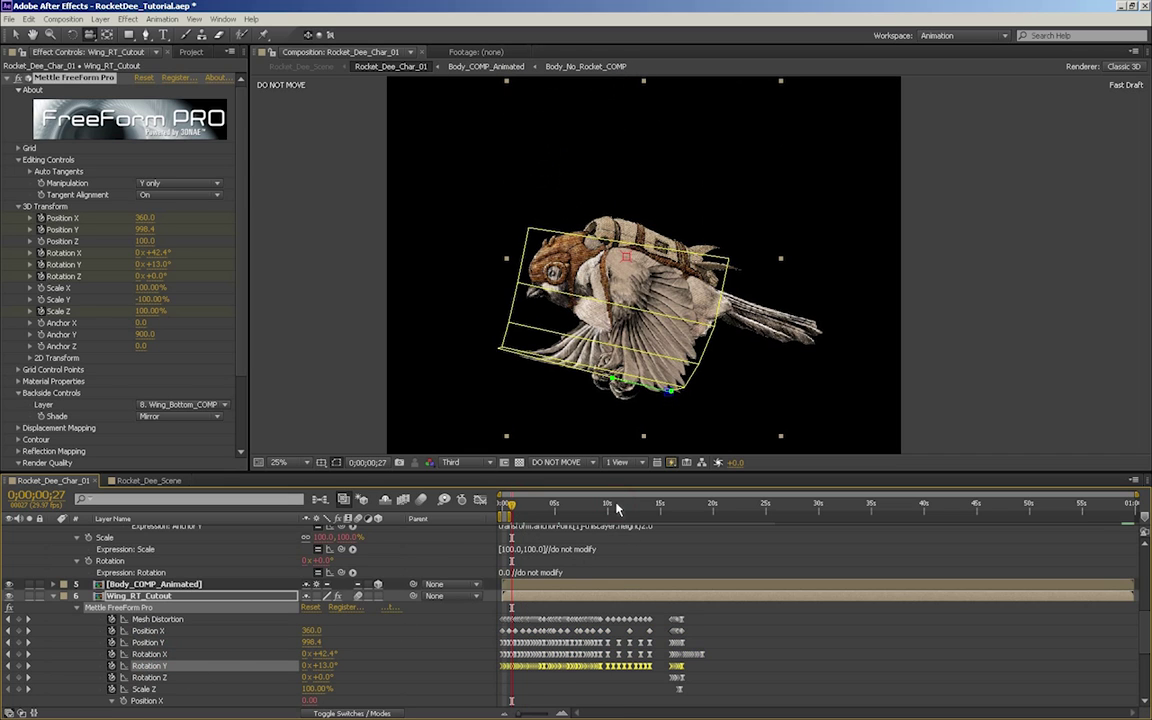
{"action": "mouse_move", "coordinate": [617, 509]}
{"action": "left_mouse_down"}
{"action": "mouse_move", "coordinate": [674, 508]}
{"action": "mouse_move", "coordinate": [632, 512]}
{"action": "mouse_move", "coordinate": [644, 512]}
{"action": "left_mouse_up"}
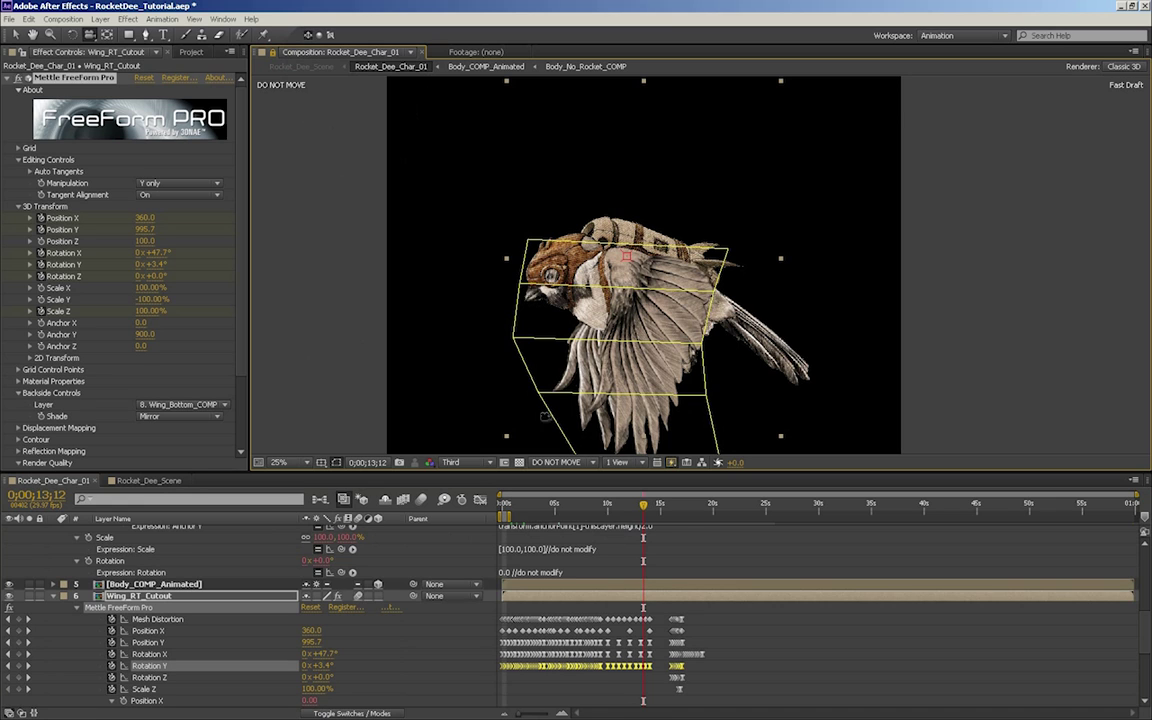
Open the Body_COMP_Animated timeline and show the Rocket_Dee_Char_01 composition in the viewer
{"action": "left_click", "coordinate": [140, 584]}
{"action": "double_click", "coordinate": [135, 588]}
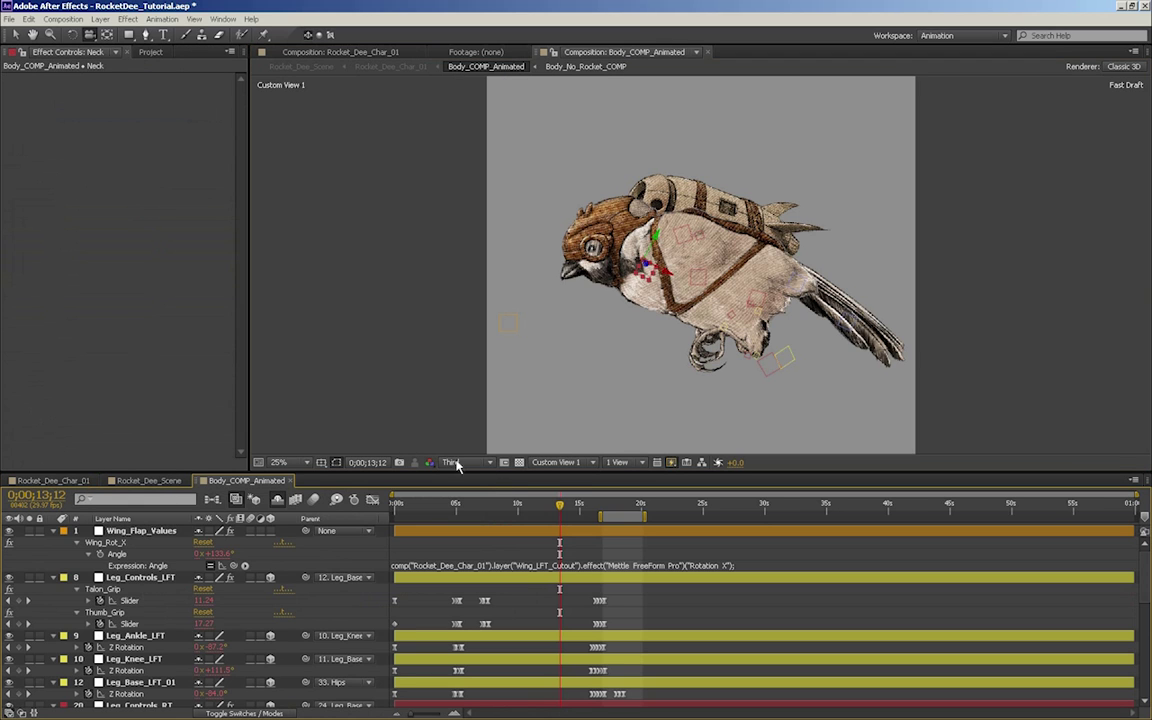
{"action": "left_click", "coordinate": [368, 51]}
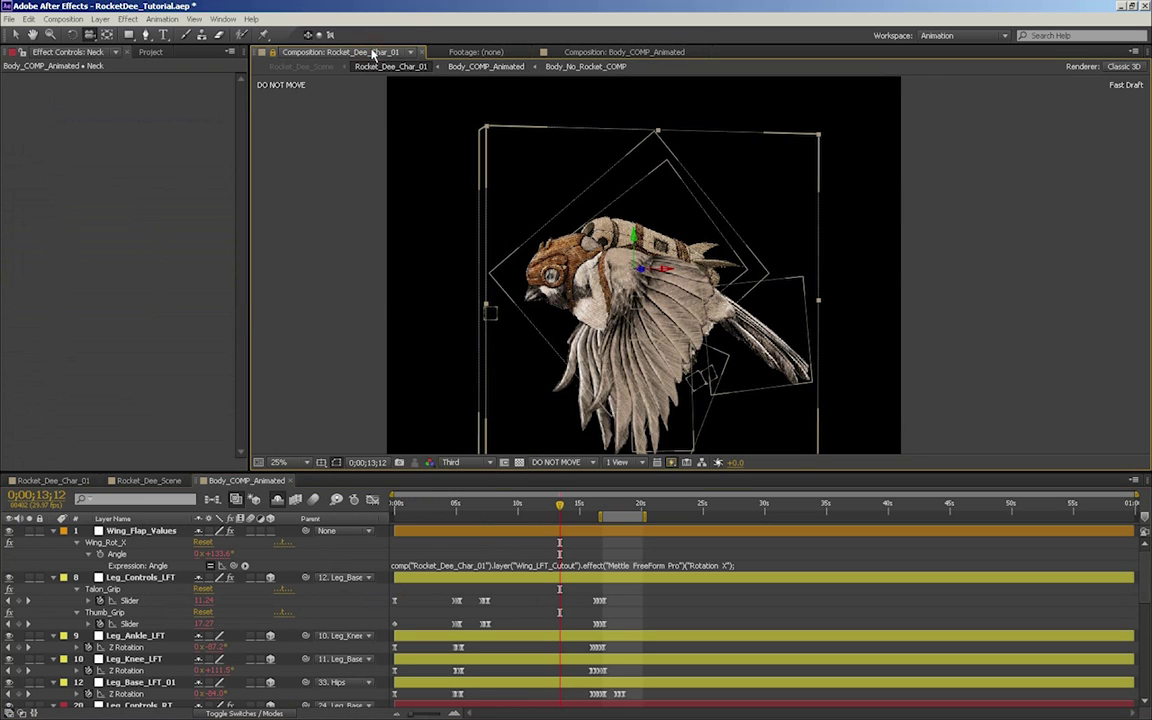
Look through the keyframed leg control, ankle, knee and base layers of Body_COMP_Animated down to the Neck layer
{"action": "left_click", "coordinate": [102, 580]}
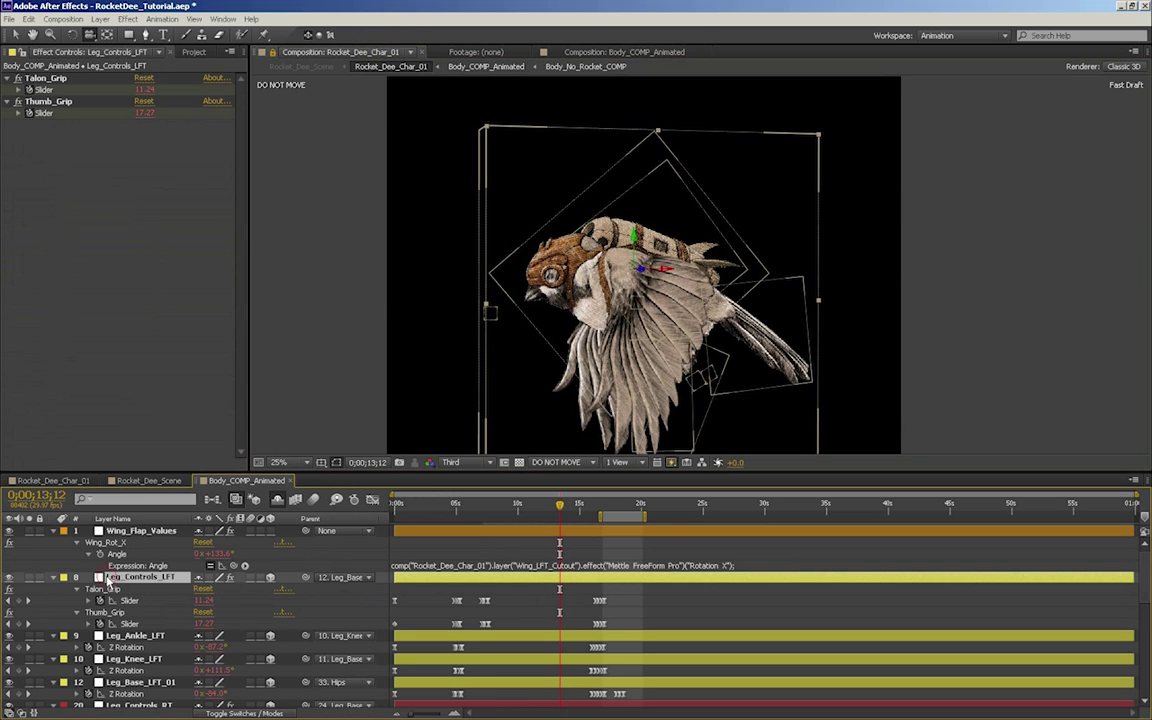
{"action": "scroll", "coordinate": [160, 651], "scroll_direction": "down", "scroll_amount": 2}
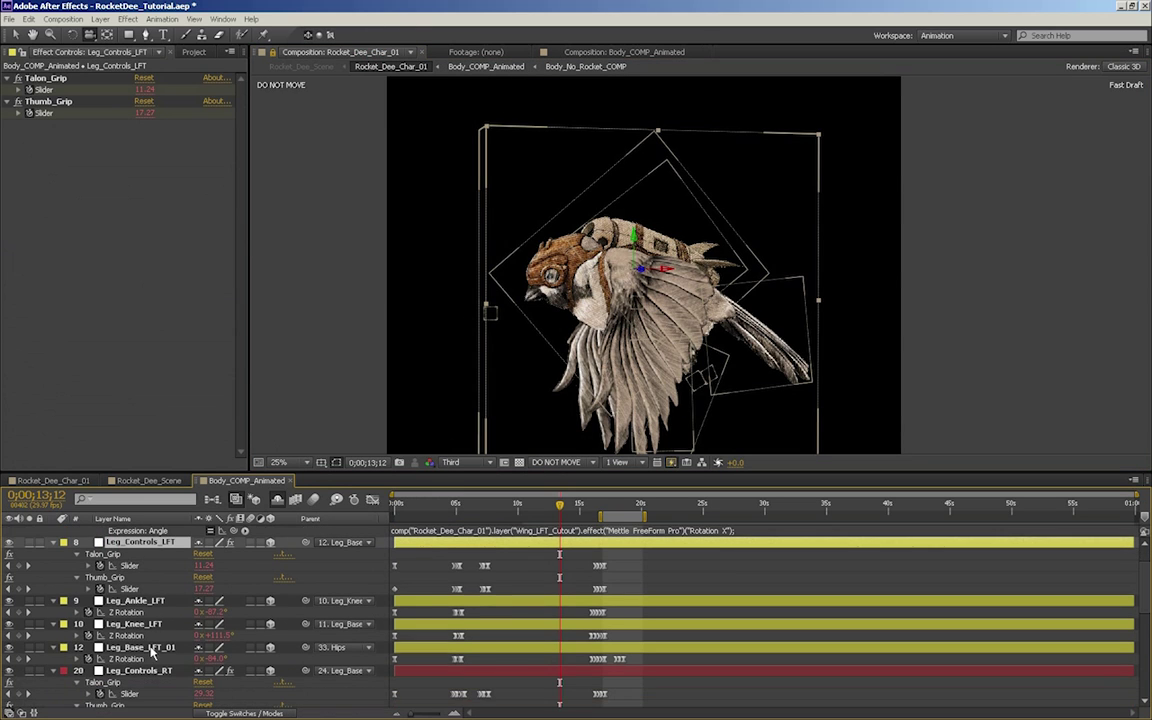
{"action": "scroll", "coordinate": [150, 650], "scroll_direction": "down", "scroll_amount": 2}
{"action": "scroll", "coordinate": [150, 655], "scroll_direction": "down", "scroll_amount": 2}
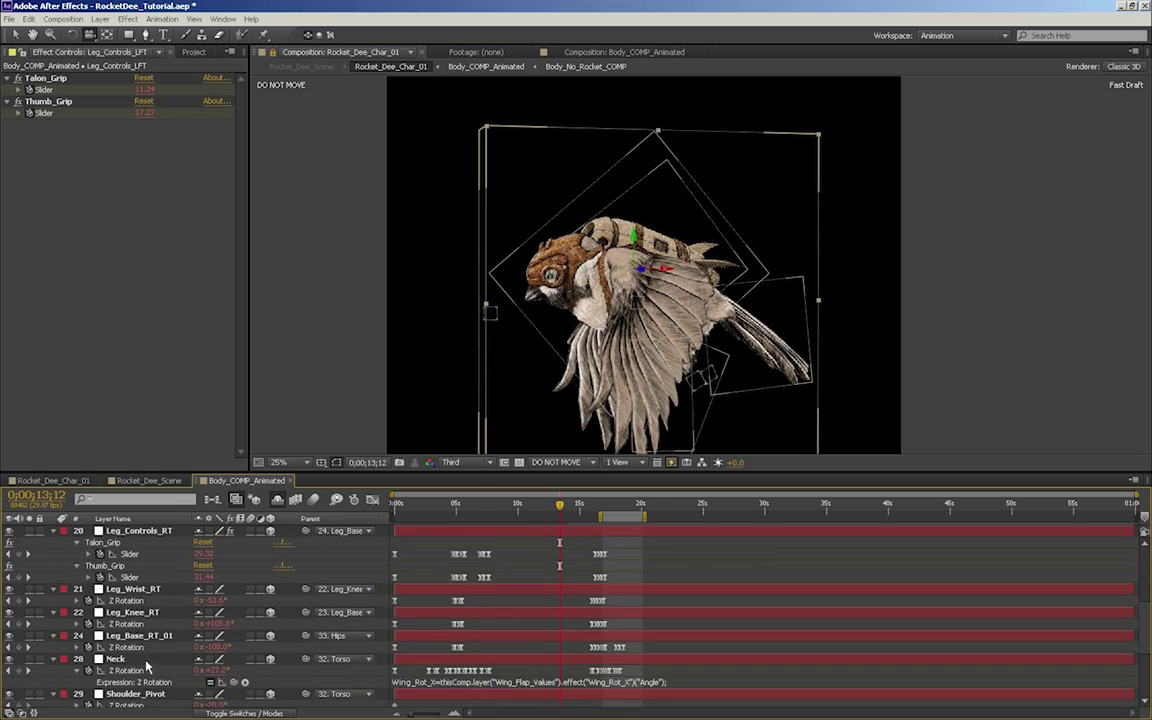
Try lowering the Neck layer's Z Rotation to about -6° and undo the change
{"action": "left_click", "coordinate": [145, 660]}
{"action": "left_click_drag", "start_coordinate": [223, 672], "coordinate": [195, 671]}
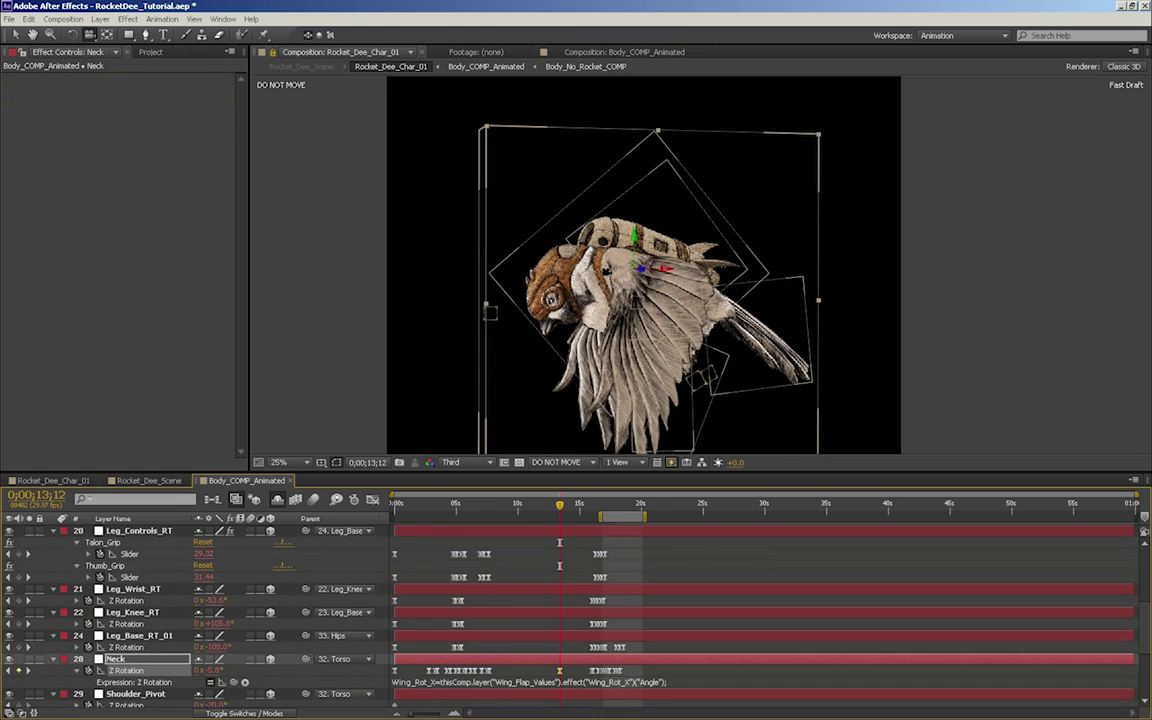
{"action": "key", "text": "ctrl+z"}
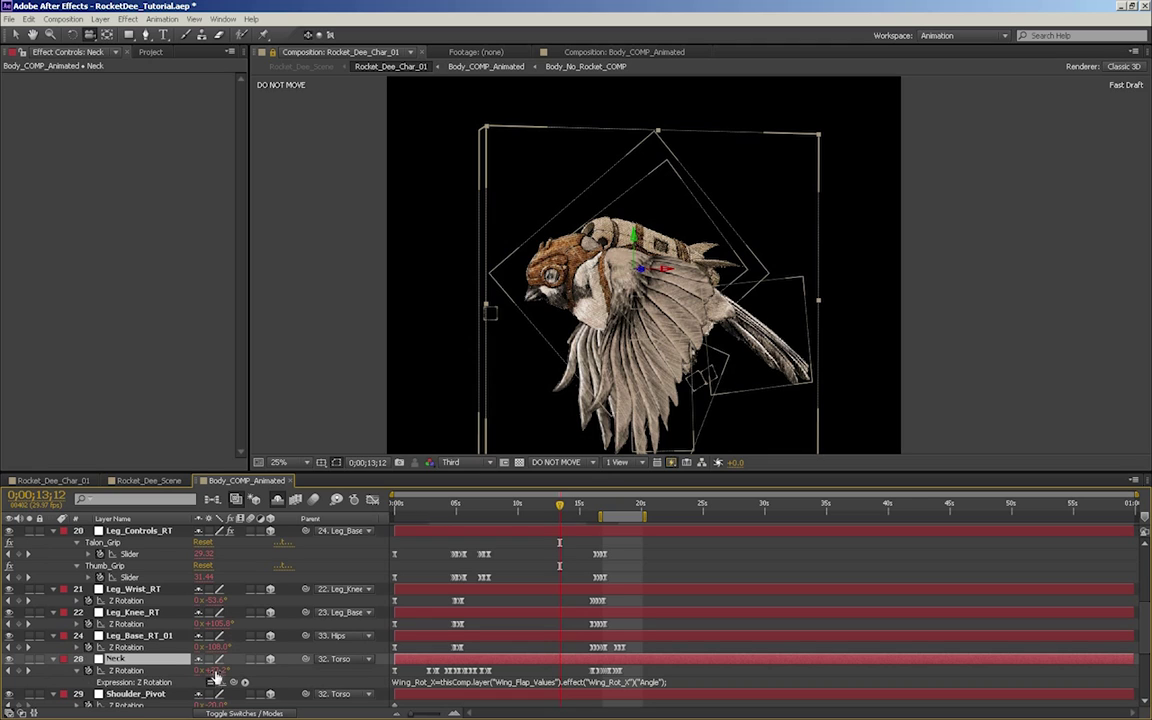
Try nudging the Neck layer's Z Rotation to 17.2° and -12.8°, and delete the resulting keyframe at 0;00;13;12
{"action": "key", "text": "shift+KP_Subtract"}
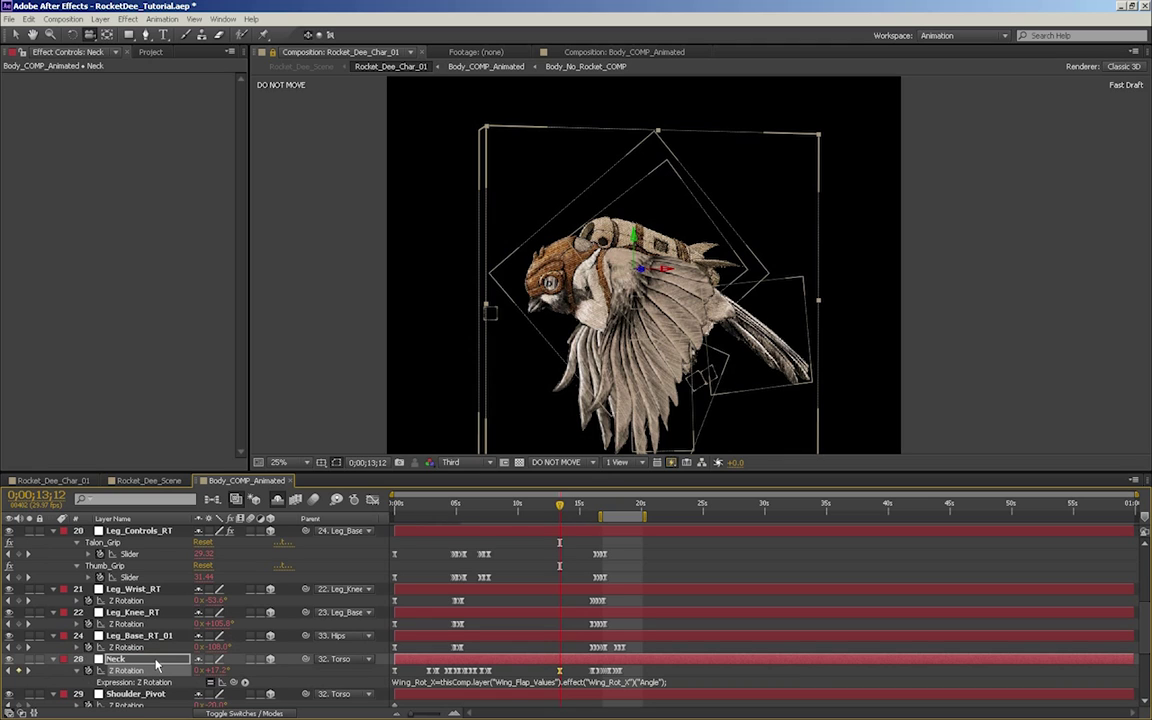
{"action": "key", "text": "shift+KP_Add"}
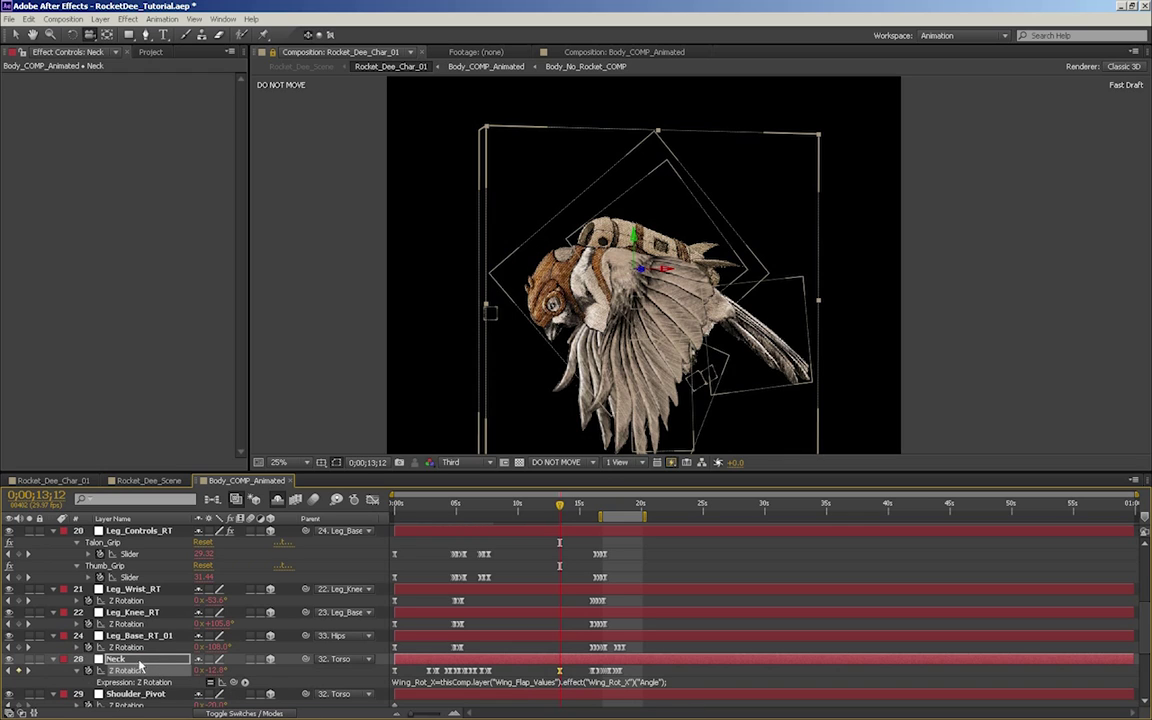
{"action": "left_click_drag", "start_coordinate": [568, 667], "coordinate": [546, 677]}
{"action": "key", "text": "Delete"}
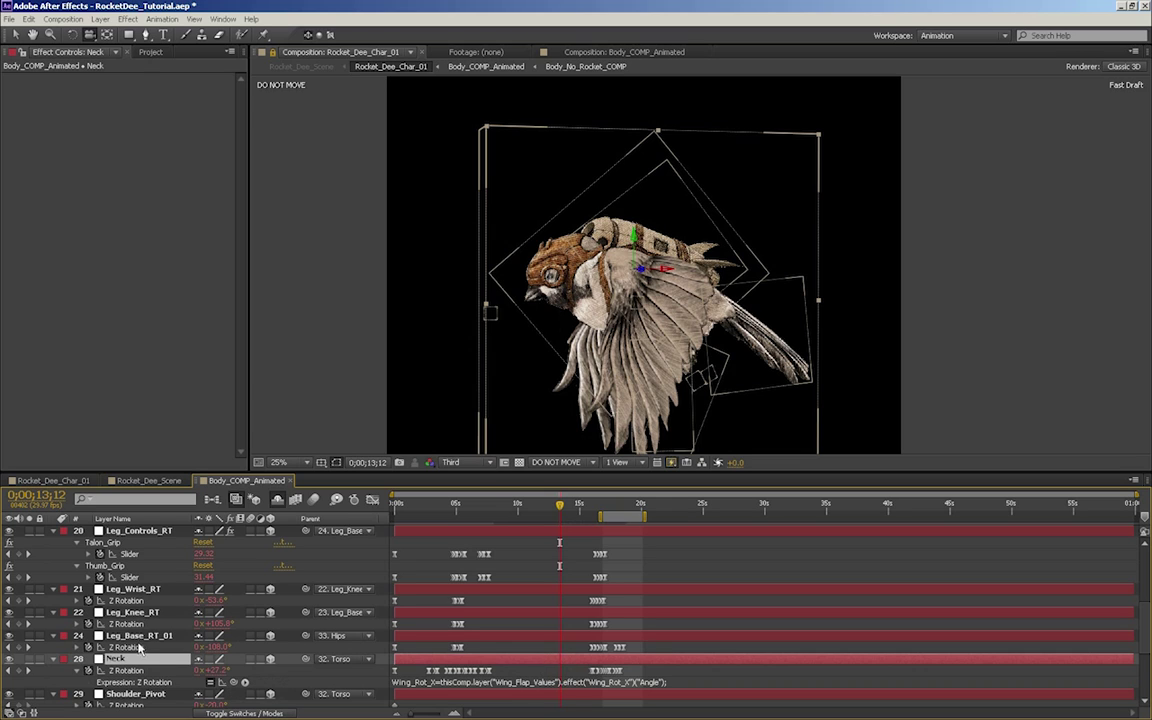
Look at the Leg_Base_RT_01 layer and try adjusting the Shoulder_Pivot layer's Z Rotation at 0;00;13;12
{"action": "left_click", "coordinate": [131, 639]}
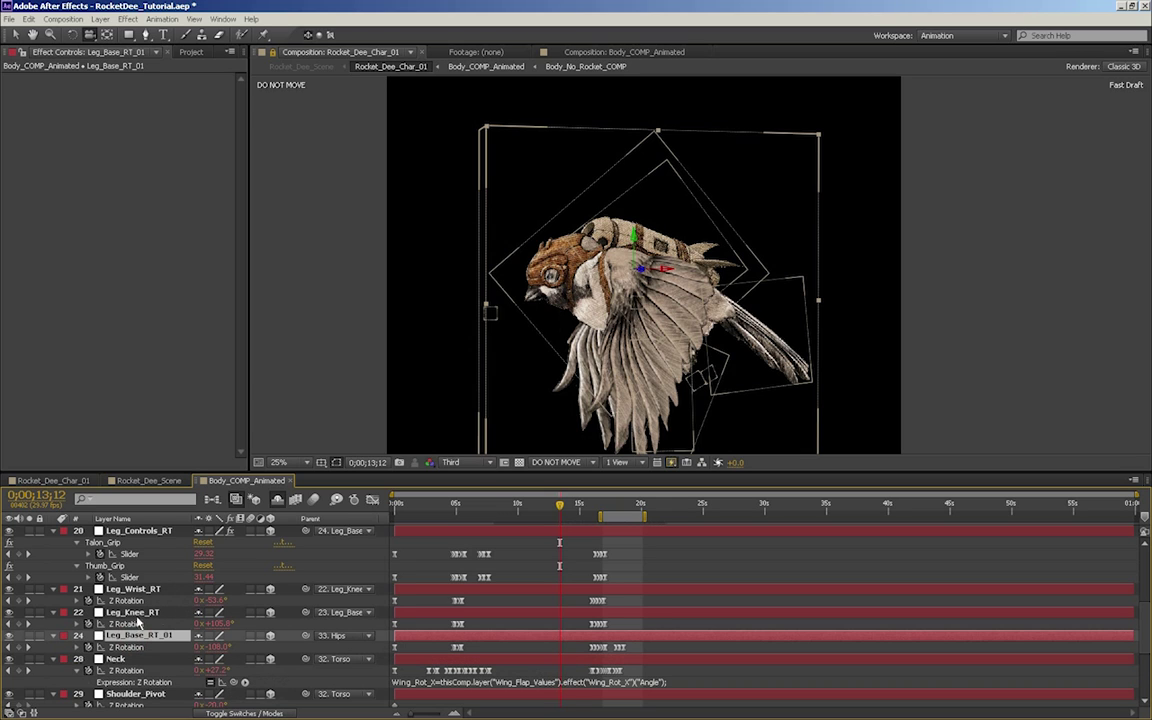
{"action": "left_click", "coordinate": [140, 696]}
{"action": "scroll", "coordinate": [142, 690], "scroll_direction": "down", "scroll_amount": 3}
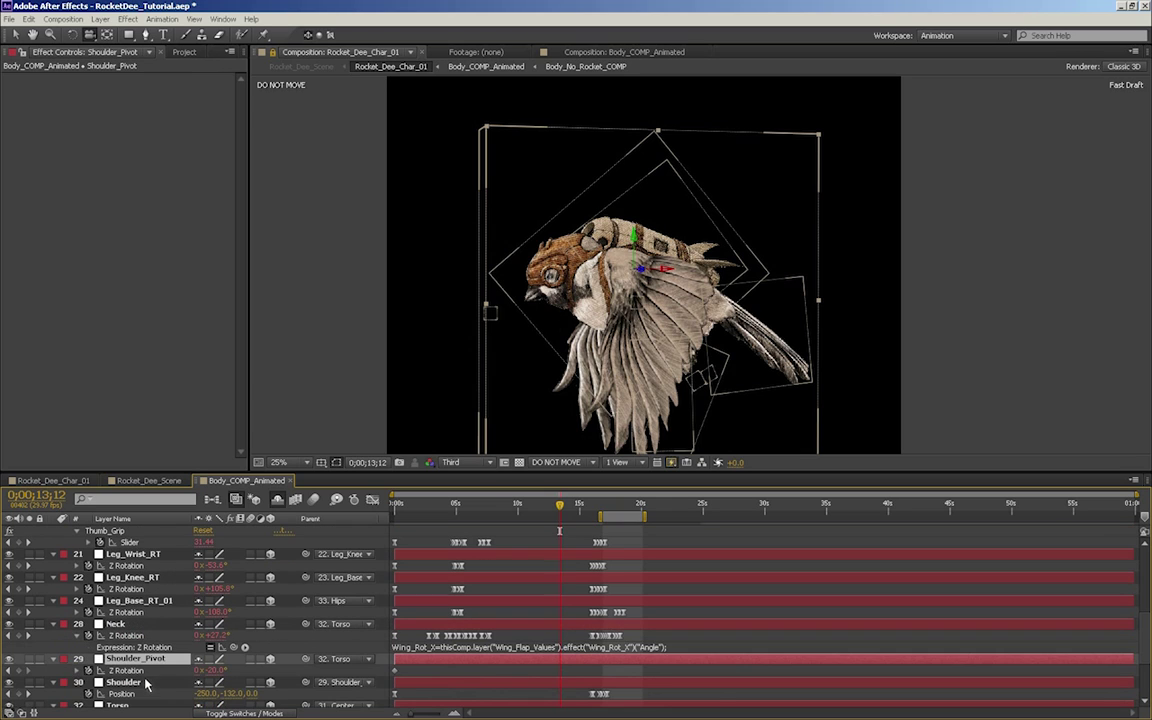
{"action": "left_click", "coordinate": [170, 637]}
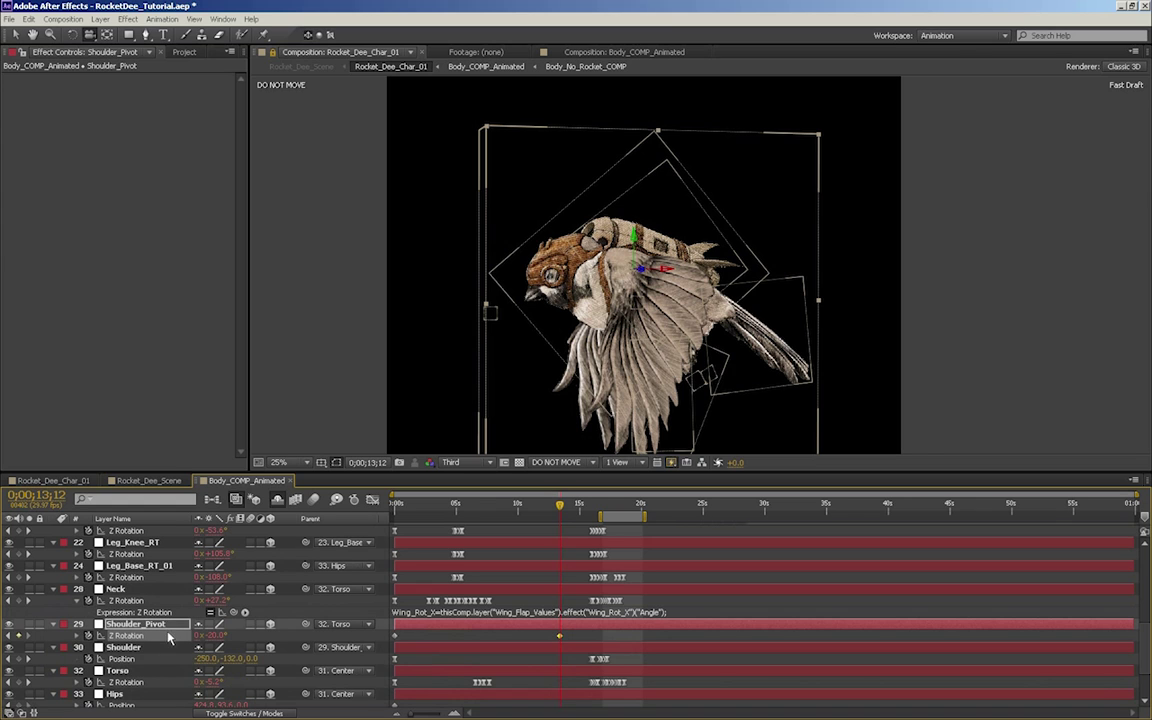
Show the Body_COMP_Animated composition in the viewer and delete Shoulder_Pivot's Z Rotation keyframe at 0;00;13;12
{"action": "left_click", "coordinate": [566, 52]}
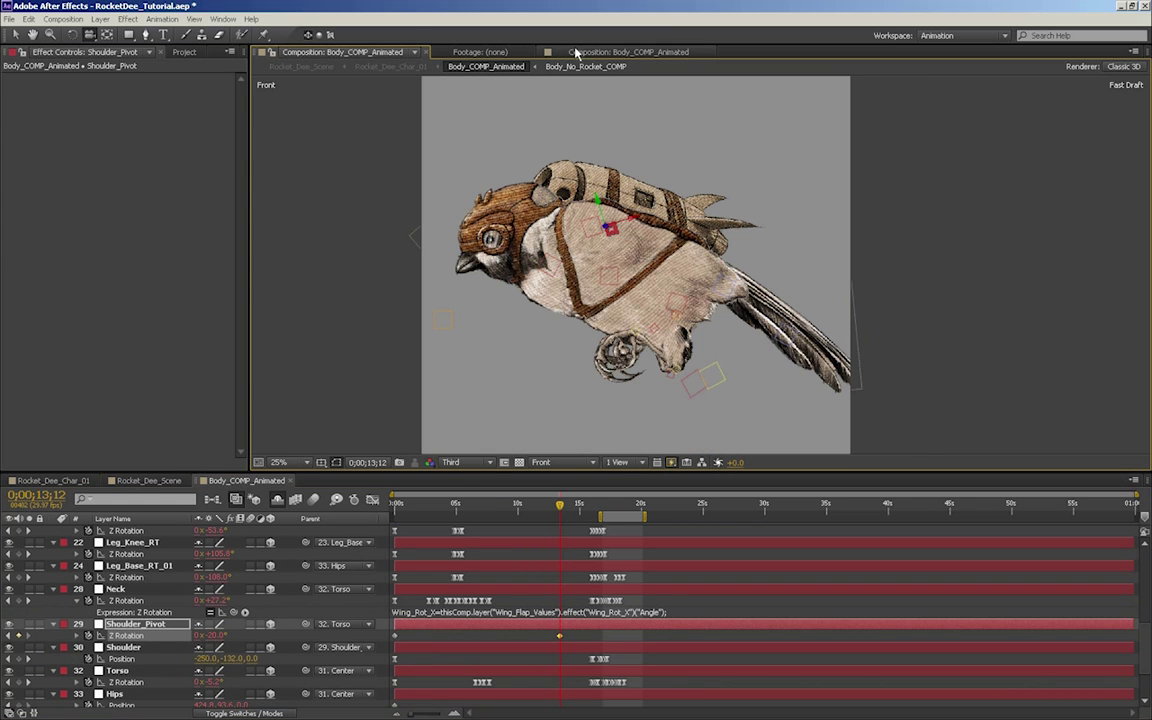
{"action": "left_click", "coordinate": [712, 52]}
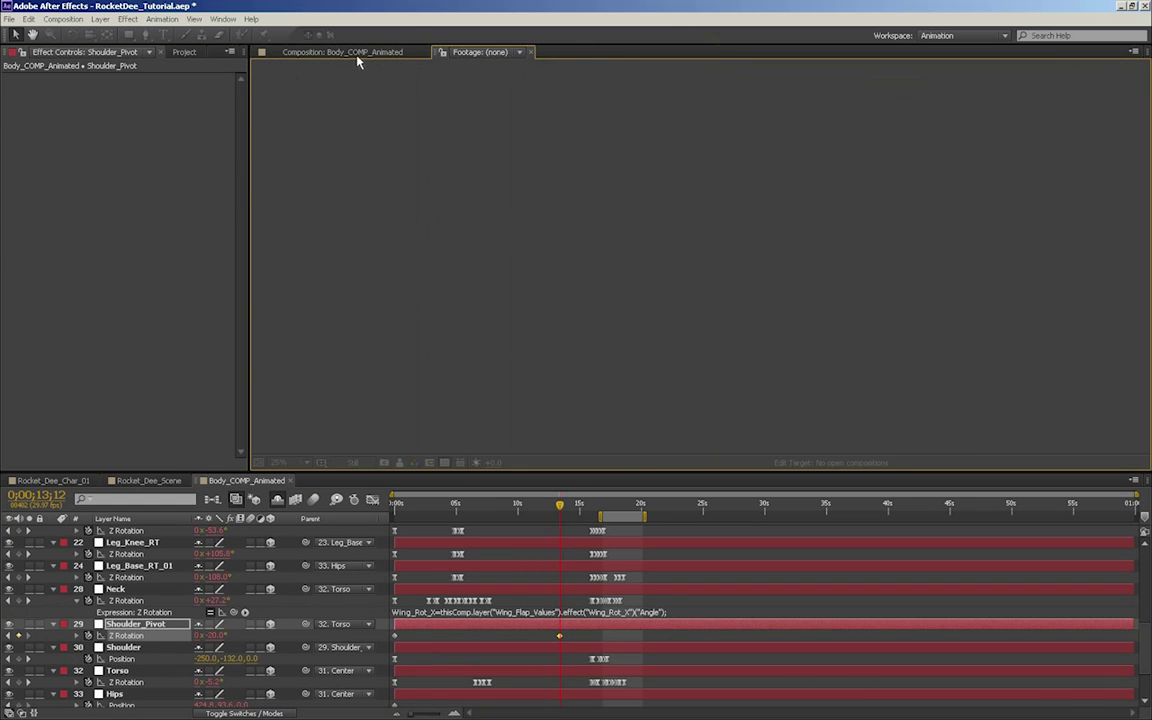
{"action": "left_click", "coordinate": [330, 52]}
{"action": "left_click", "coordinate": [567, 637]}
{"action": "left_click", "coordinate": [560, 637]}
{"action": "key", "text": "Delete"}
Move the current time to 0;00;05;15 and look over the leg layers up to Wing_Flap_Values
{"action": "left_click_drag", "start_coordinate": [522, 507], "coordinate": [463, 513]}
{"action": "scroll", "coordinate": [483, 569], "scroll_direction": "up", "scroll_amount": 1}
{"action": "scroll", "coordinate": [483, 570], "scroll_direction": "up", "scroll_amount": 5}
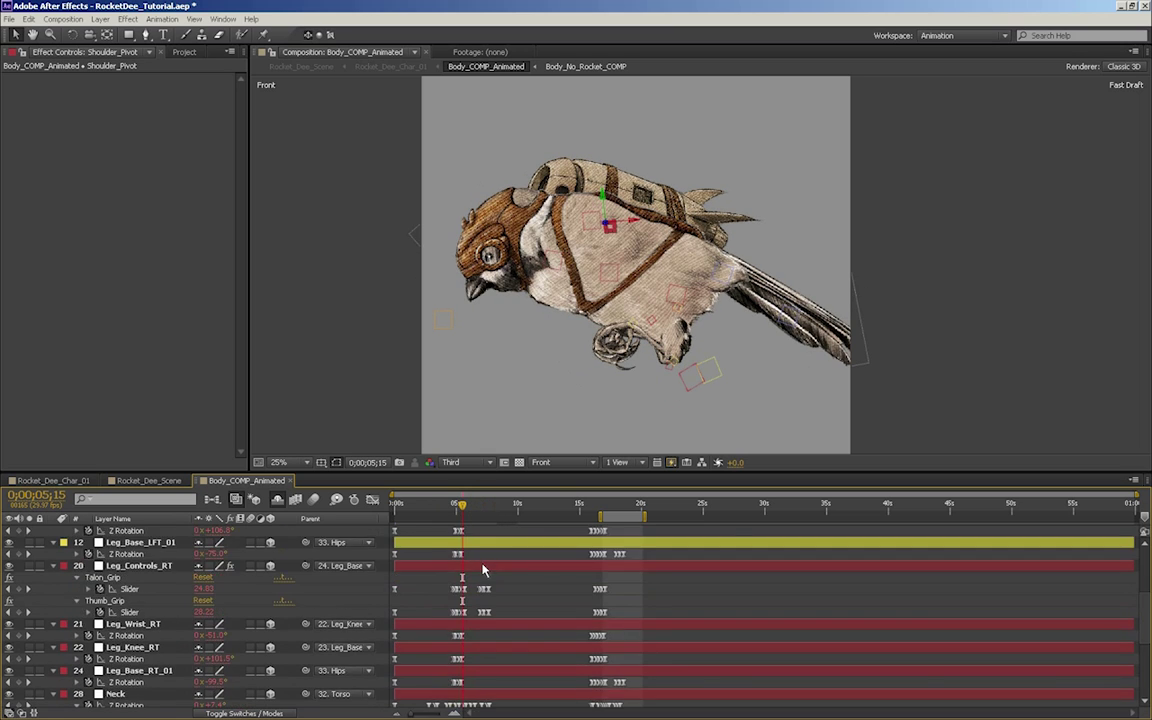
{"action": "scroll", "coordinate": [484, 568], "scroll_direction": "down", "scroll_amount": 1}
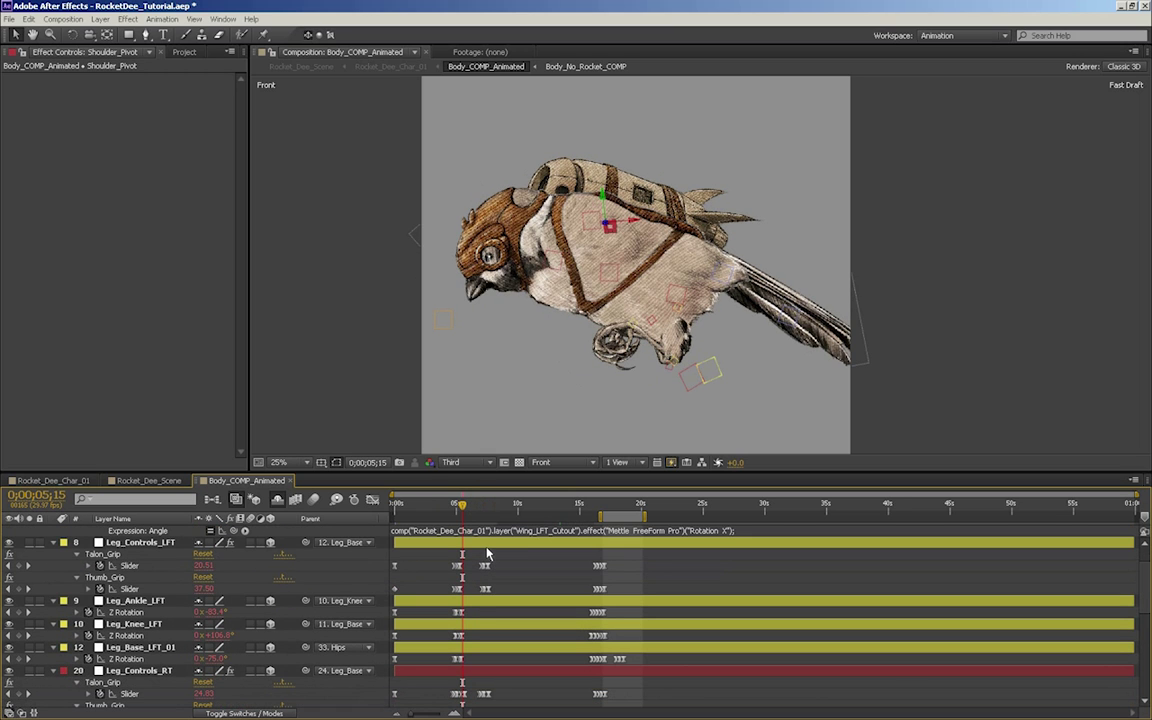
{"action": "scroll", "coordinate": [487, 555], "scroll_direction": "up", "scroll_amount": 1}
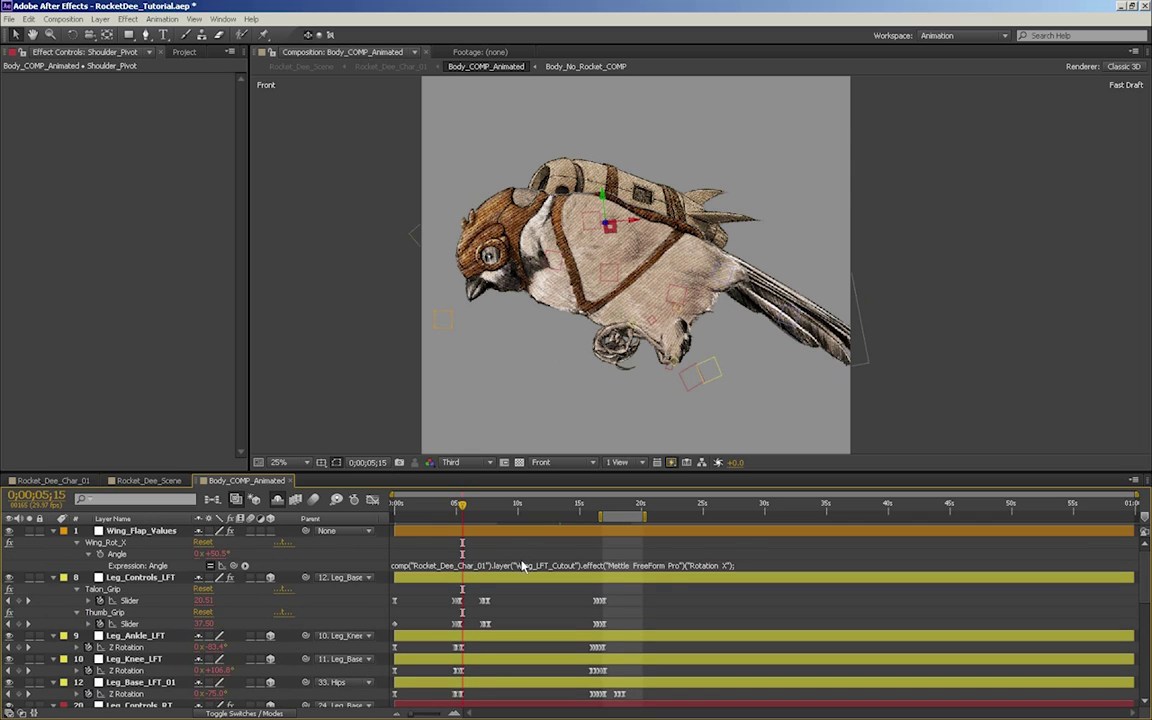
{"action": "scroll", "coordinate": [510, 567], "scroll_direction": "down", "scroll_amount": 1}
{"action": "scroll", "coordinate": [578, 635], "scroll_direction": "up", "scroll_amount": 1}
Collapse the Wing_Flap_Values layer's properties and lock the layer
{"action": "left_click", "coordinate": [145, 531]}
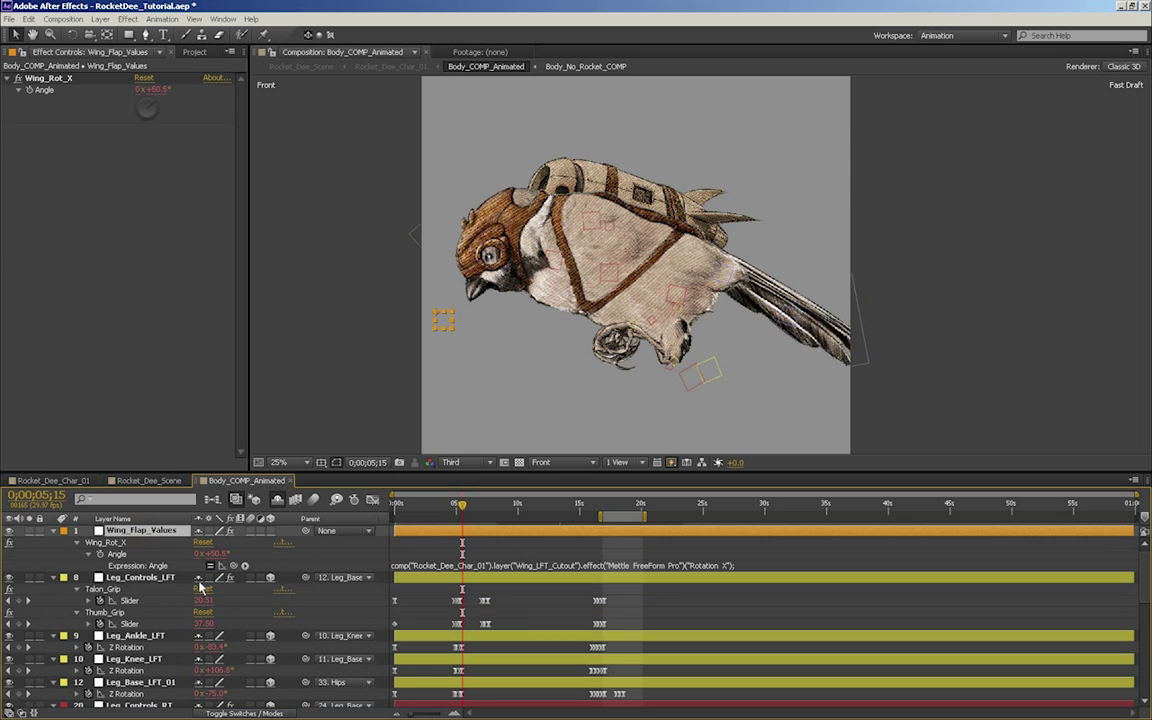
{"action": "left_click", "coordinate": [53, 531]}
{"action": "left_click", "coordinate": [40, 531]}
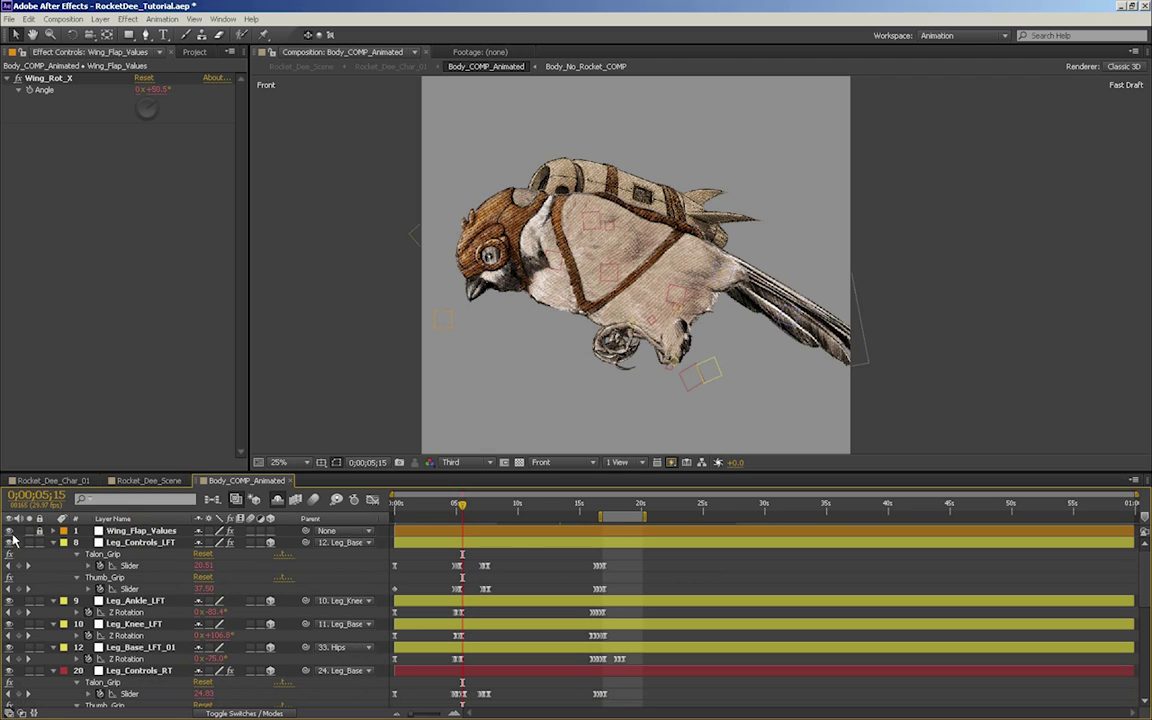
Try adjusting the Talon_Grip slider on the Leg_Controls_LFT layer and undo the change
{"action": "scroll", "coordinate": [224, 535], "scroll_direction": "down", "scroll_amount": 1}
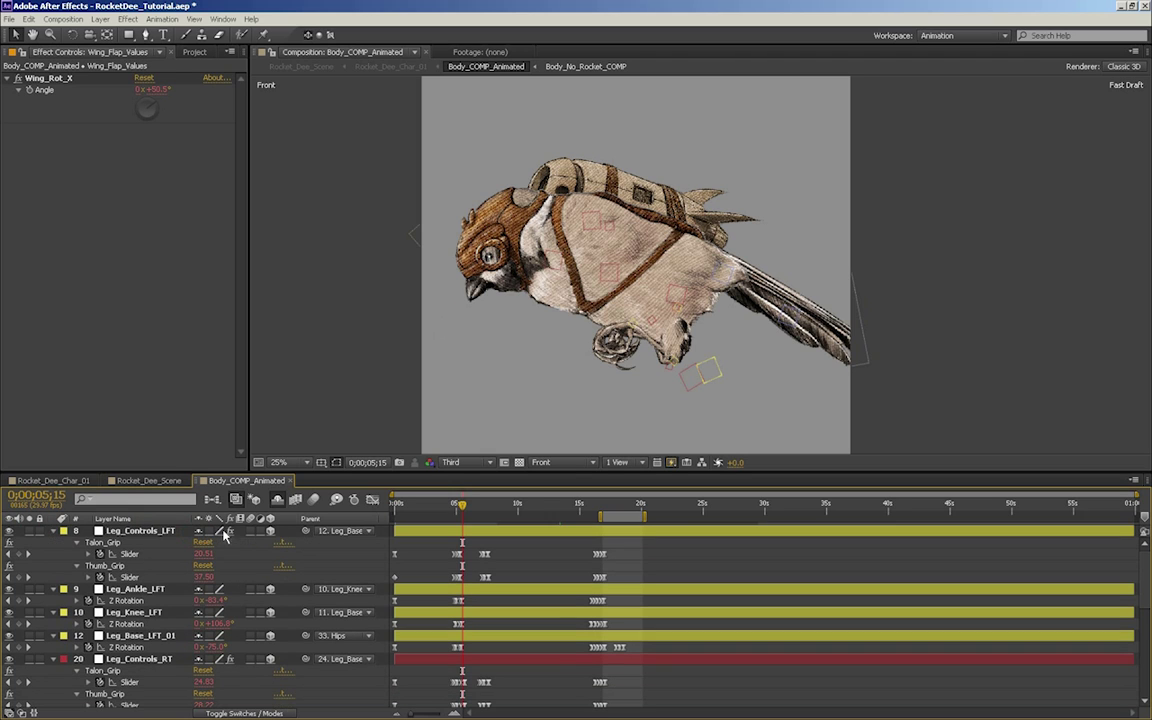
{"action": "left_click", "coordinate": [144, 532]}
{"action": "scroll", "coordinate": [171, 579], "scroll_direction": "down", "scroll_amount": 1}
{"action": "scroll", "coordinate": [169, 577], "scroll_direction": "up", "scroll_amount": 1}
{"action": "mouse_move", "coordinate": [203, 556]}
{"action": "left_mouse_down"}
{"action": "mouse_move", "coordinate": [222, 551]}
{"action": "mouse_move", "coordinate": [196, 553]}
{"action": "mouse_move", "coordinate": [217, 573]}
{"action": "mouse_move", "coordinate": [194, 575]}
{"action": "left_mouse_up"}
{"action": "key", "text": "ctrl+z"}
Try lowering Leg_Controls_LFT's Talon_Grip and Thumb_Grip sliders together to about -30 and -12, and undo the change
{"action": "left_click", "coordinate": [124, 544]}
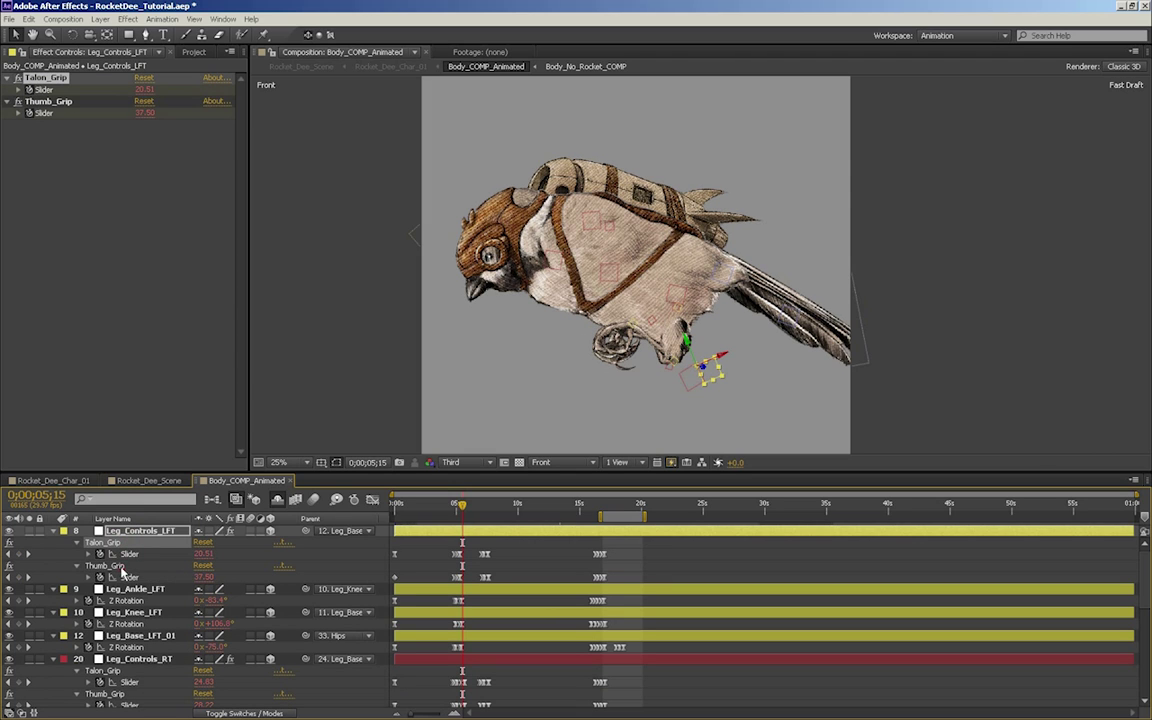
{"action": "left_click", "coordinate": [112, 566], "text": "shift"}
{"action": "left_click_drag", "start_coordinate": [203, 553], "coordinate": [167, 553]}
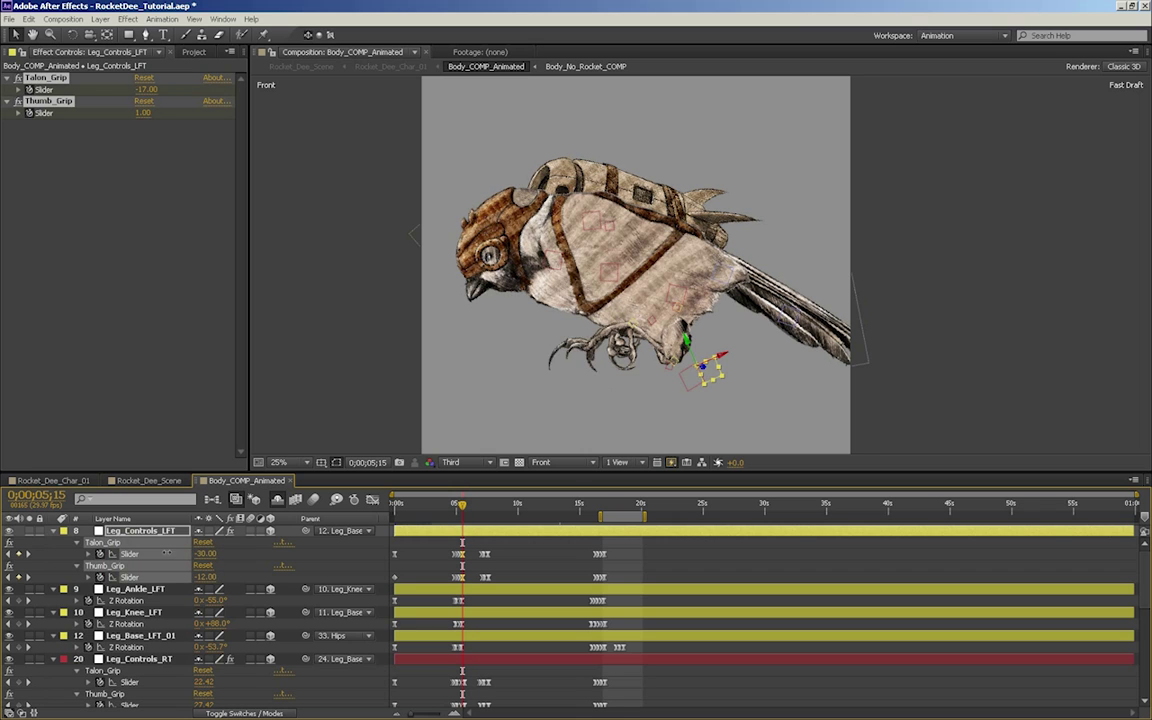
{"action": "key", "text": "ctrl+z"}
Try adjusting the left leg's Z Rotation, starting with the Leg_Ankle_LFT layer, and undo the changes
{"action": "left_click", "coordinate": [133, 589]}
{"action": "left_click_drag", "start_coordinate": [221, 600], "coordinate": [200, 646]}
{"action": "key", "text": "ctrl+z"}
{"action": "key", "text": "ctrl+z"}
{"action": "key", "text": "ctrl+z"}
{"action": "key", "text": "ctrl+z"}
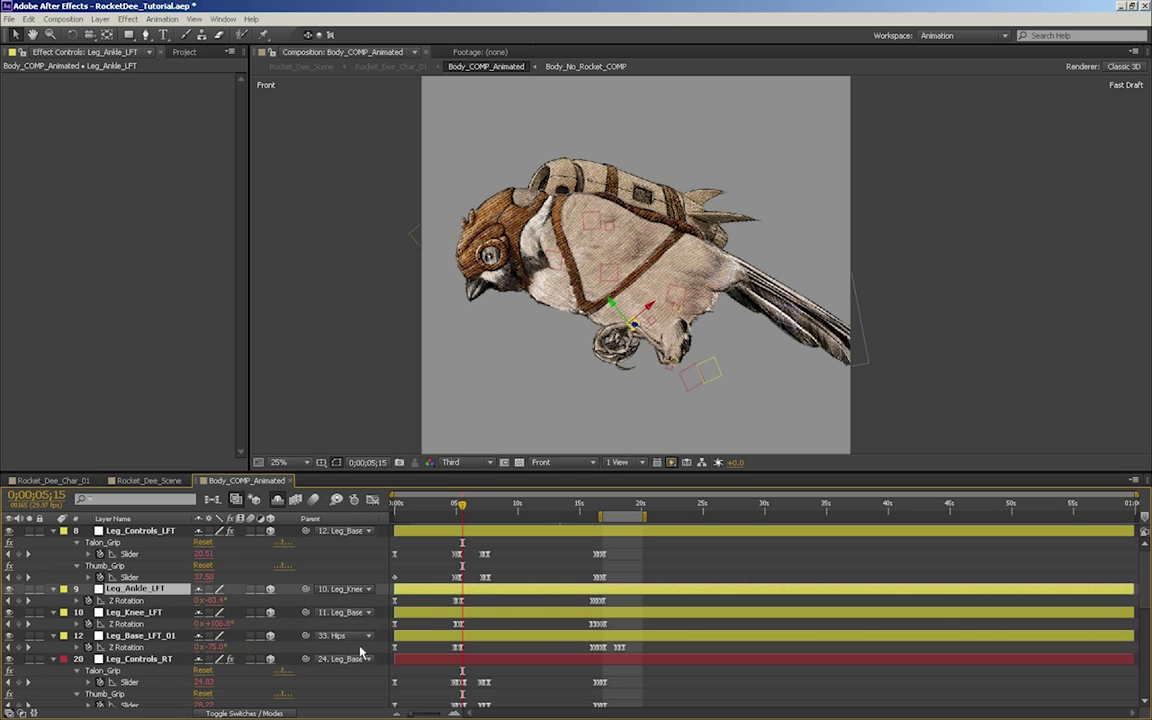
Set the label colour of the Neck, Shoulder_Pivot, Shoulder, Torso and Hips layers to Orange
{"action": "scroll", "coordinate": [262, 637], "scroll_direction": "down", "scroll_amount": 3}
{"action": "left_click", "coordinate": [157, 625]}
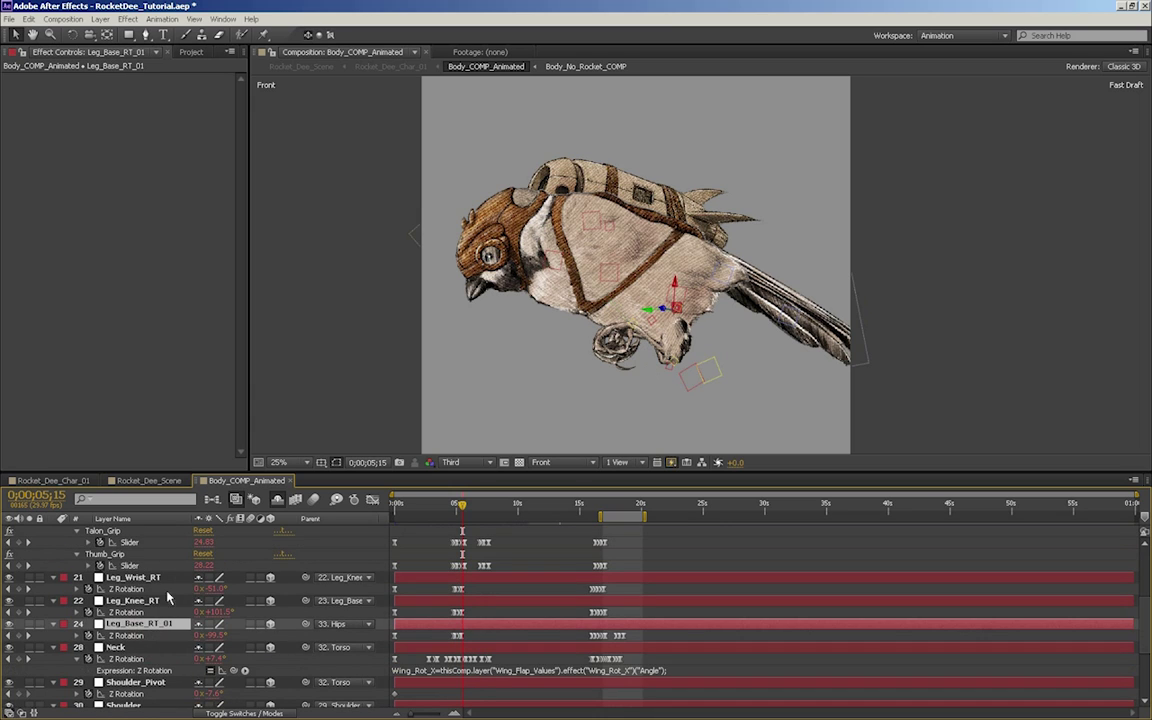
{"action": "scroll", "coordinate": [140, 641], "scroll_direction": "down", "scroll_amount": 1}
{"action": "left_click", "coordinate": [125, 616]}
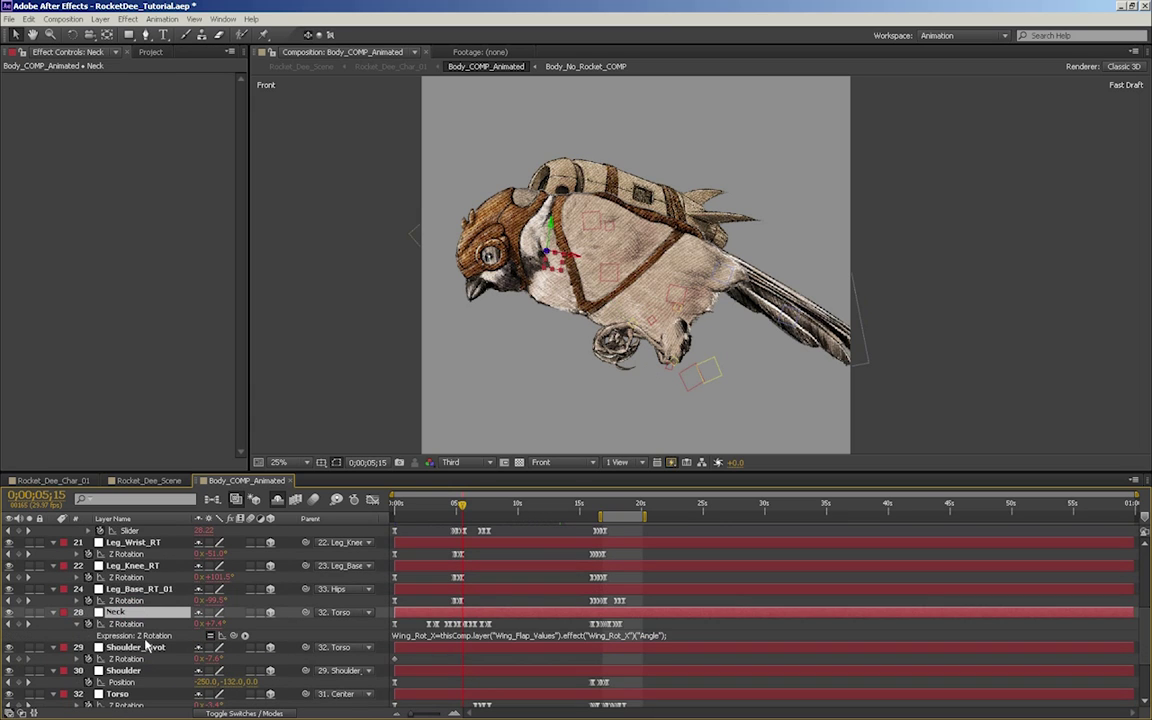
{"action": "scroll", "coordinate": [130, 620], "scroll_direction": "down", "scroll_amount": 2}
{"action": "left_click", "coordinate": [128, 650], "text": "shift"}
{"action": "left_click", "coordinate": [64, 647]}
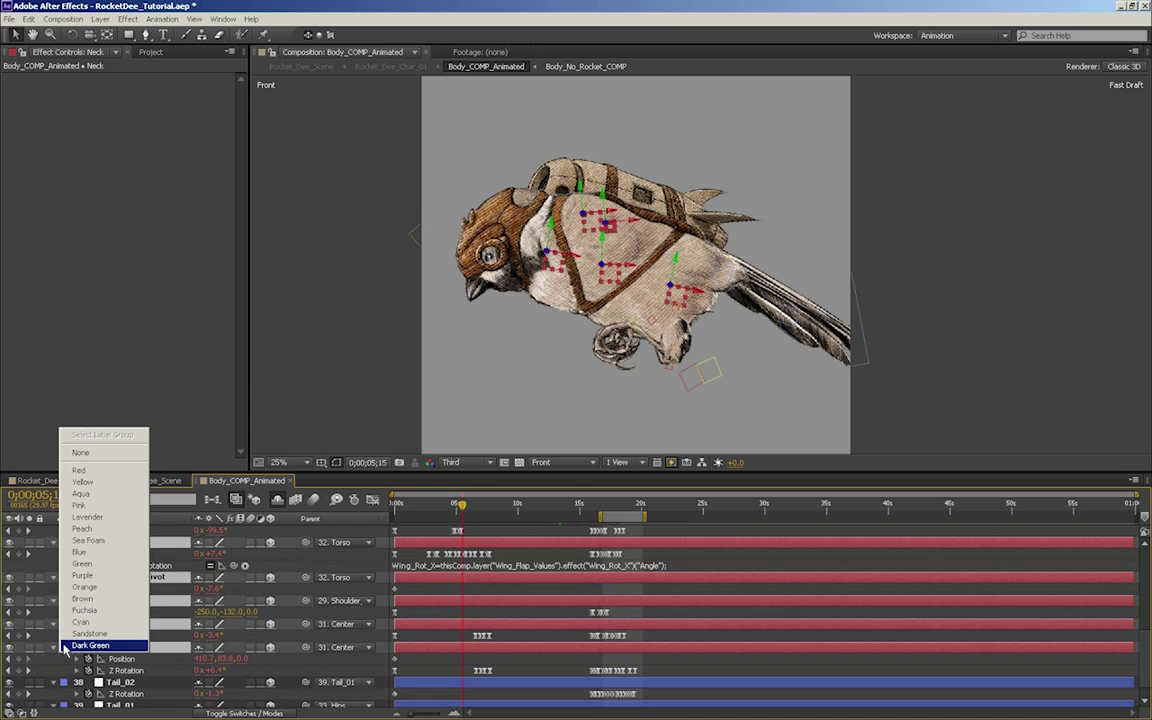
{"action": "left_click", "coordinate": [113, 587]}
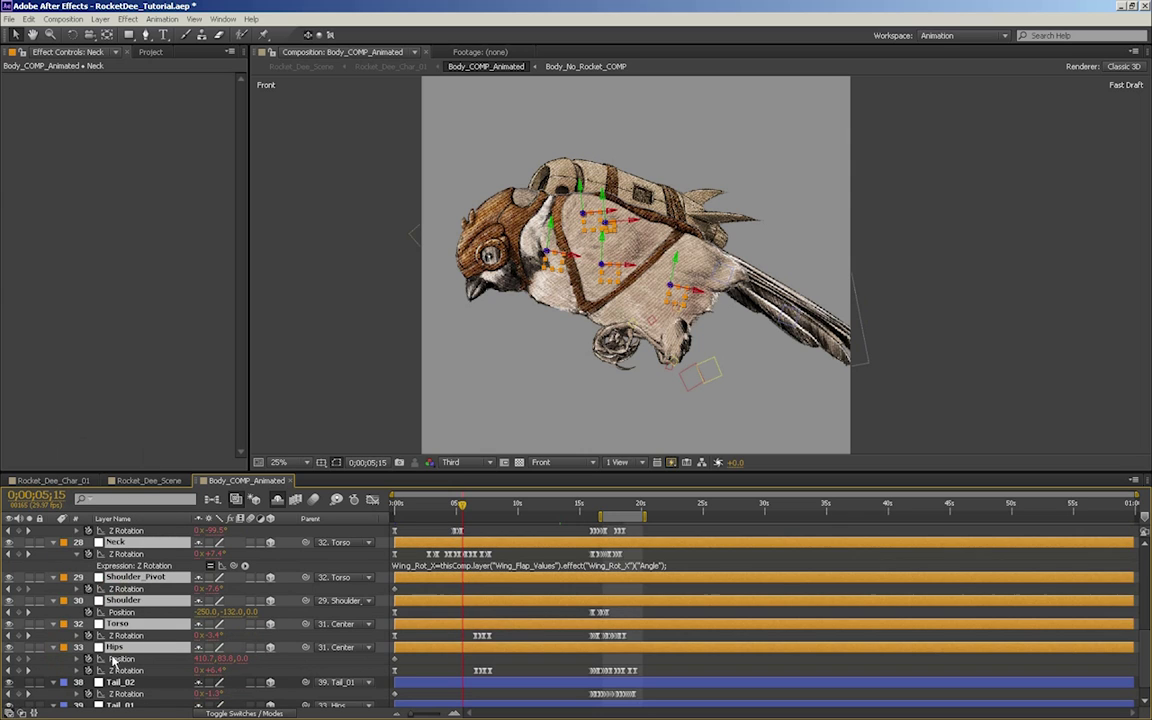
Try changing the Z Rotation of the Hips and Torso layers and undo the changes
{"action": "left_click", "coordinate": [118, 681]}
{"action": "left_click", "coordinate": [114, 649]}
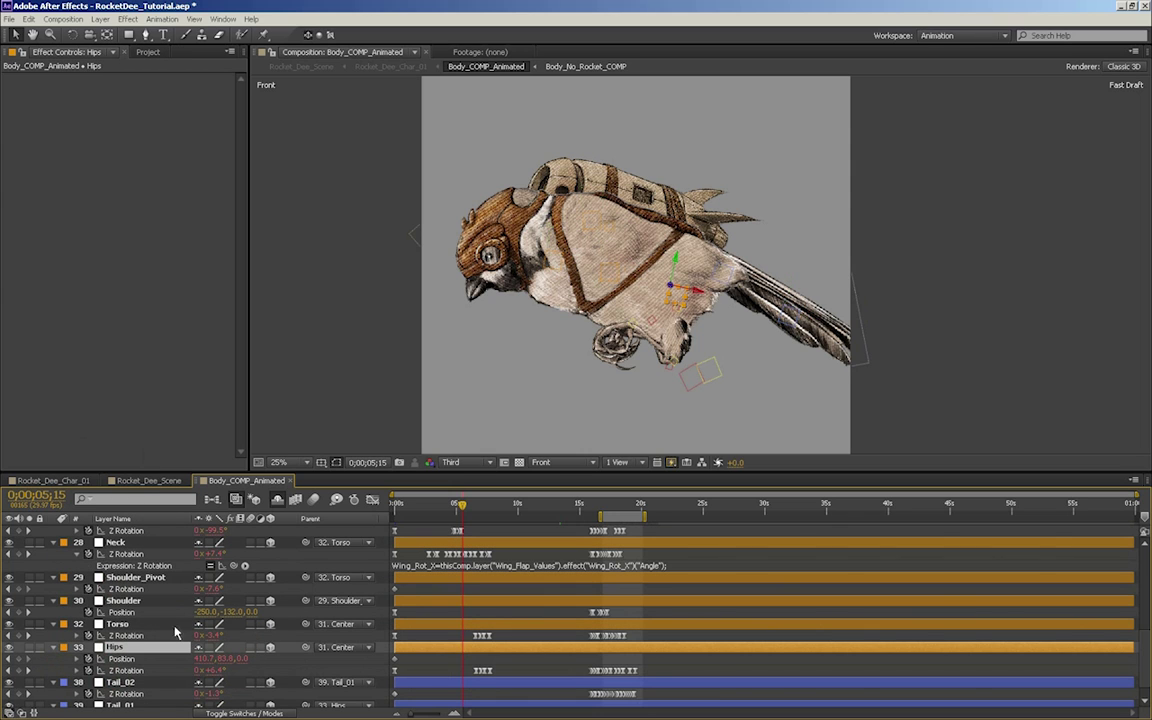
{"action": "left_click_drag", "start_coordinate": [213, 672], "coordinate": [214, 631]}
{"action": "key", "text": "ctrl+z"}
{"action": "left_click", "coordinate": [118, 625]}
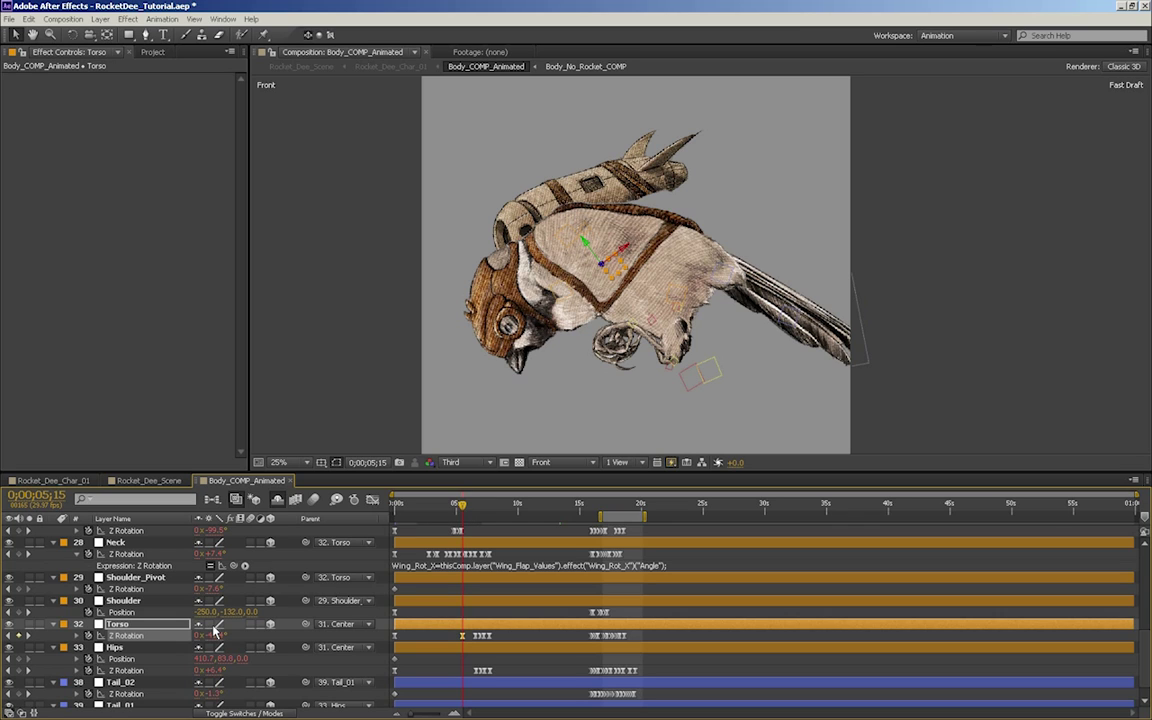
{"action": "left_click_drag", "start_coordinate": [214, 631], "coordinate": [208, 632]}
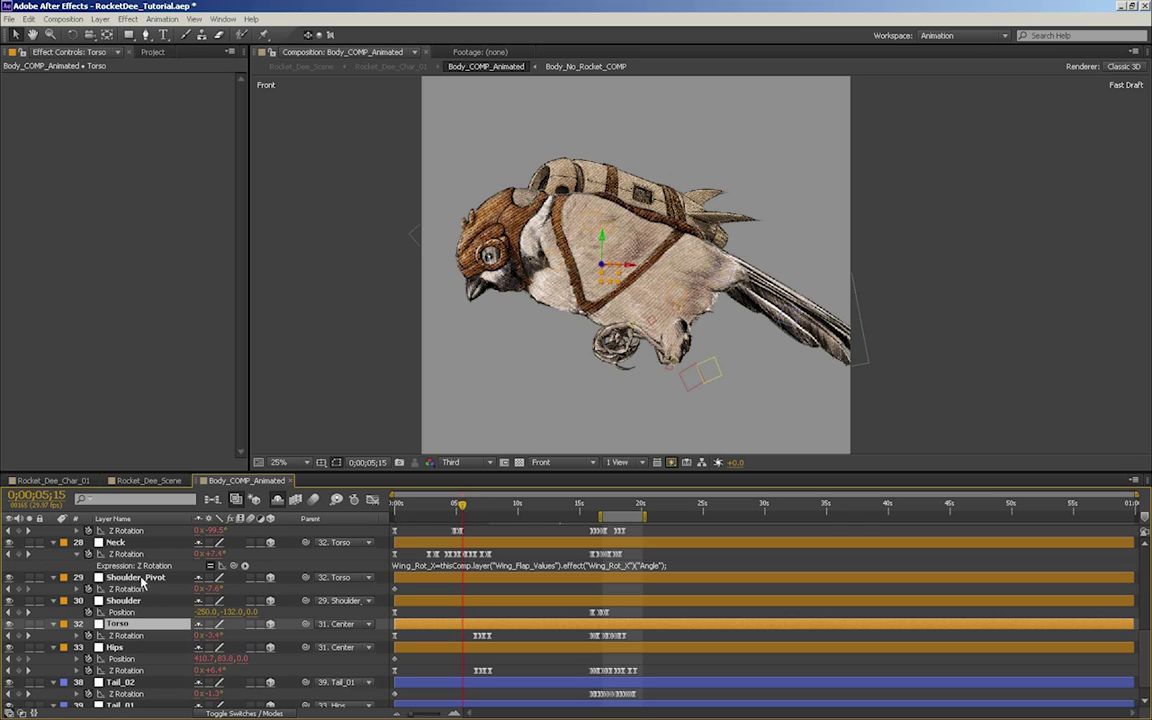
Try raising the Shoulder_Pivot layer's Z Rotation to 21.4° and undo the change
{"action": "left_click", "coordinate": [140, 578]}
{"action": "mouse_move", "coordinate": [213, 612]}
{"action": "left_mouse_down"}
{"action": "mouse_move", "coordinate": [193, 611]}
{"action": "mouse_move", "coordinate": [221, 588]}
{"action": "left_mouse_up"}
{"action": "key", "text": "ctrl+z"}
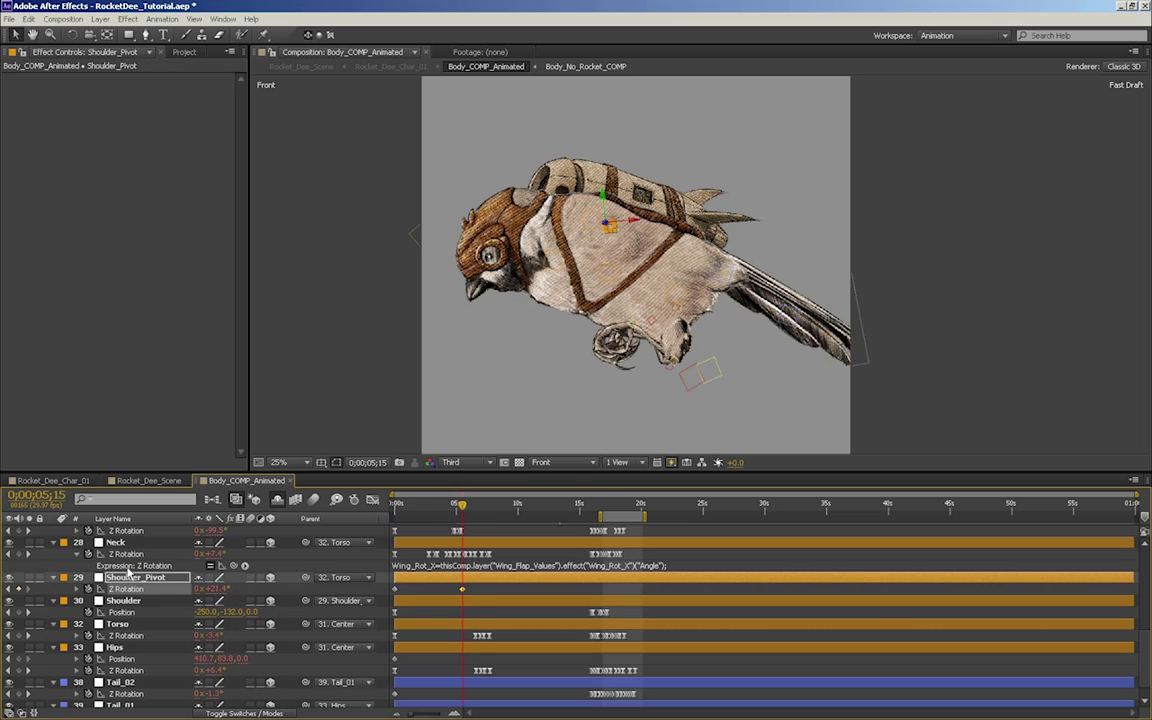
{"action": "key", "text": "ctrl+z"}
Try changing the Z Rotation of the Tail_02 and Tail_01 layers and undo the changes
{"action": "left_click", "coordinate": [127, 544]}
{"action": "scroll", "coordinate": [143, 668], "scroll_direction": "down", "scroll_amount": 1}
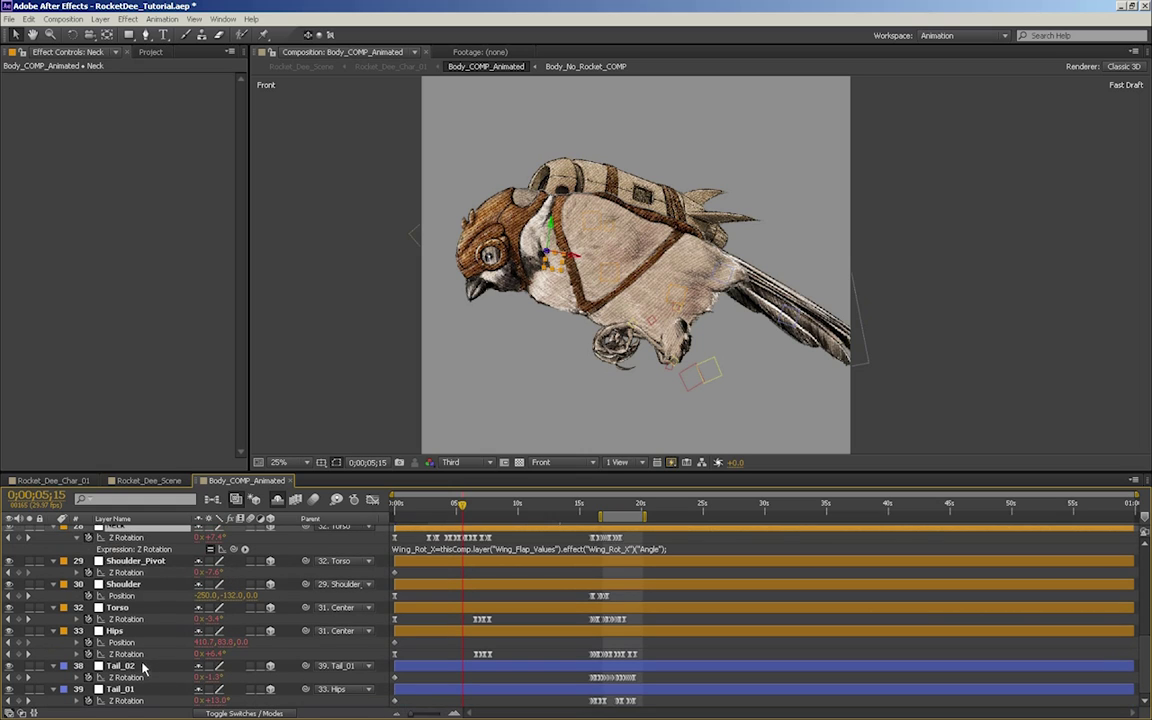
{"action": "left_click", "coordinate": [143, 668]}
{"action": "left_click_drag", "start_coordinate": [210, 677], "coordinate": [180, 650]}
{"action": "key", "text": "ctrl+z"}
{"action": "left_click", "coordinate": [727, 280]}
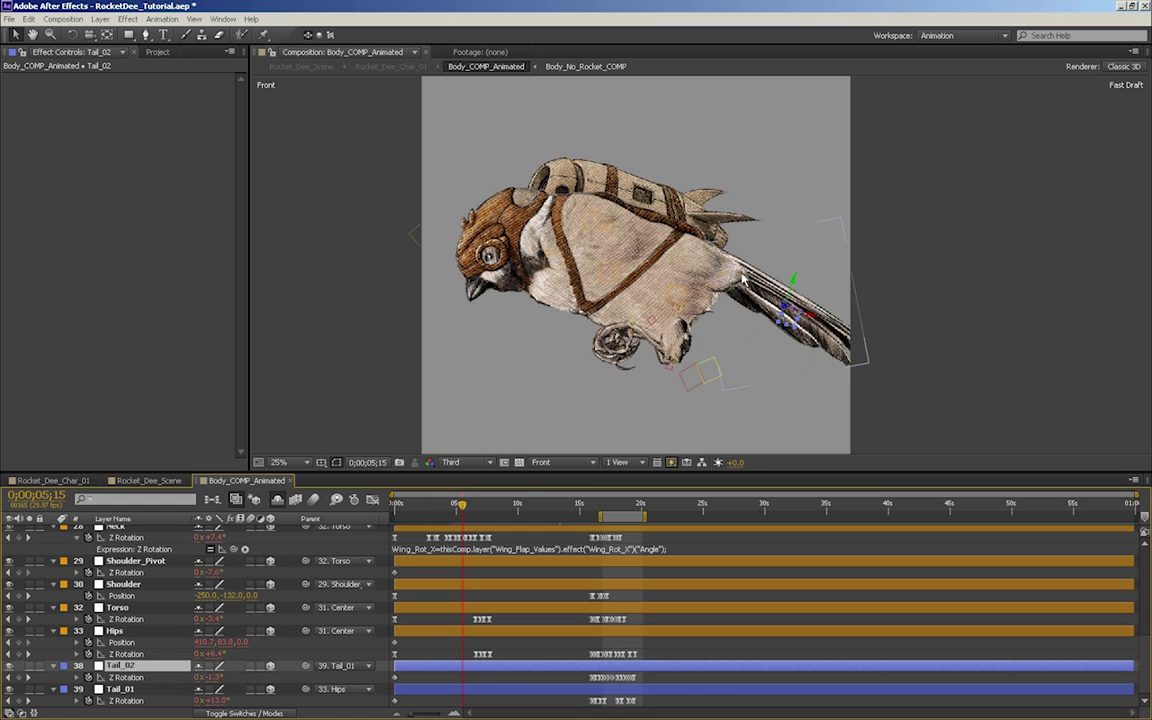
{"action": "left_click_drag", "start_coordinate": [222, 701], "coordinate": [221, 701]}
Scrub the body animation forward from 0;00;05;15 to about 16 seconds
{"action": "scroll", "coordinate": [175, 648], "scroll_direction": "up", "scroll_amount": 10}
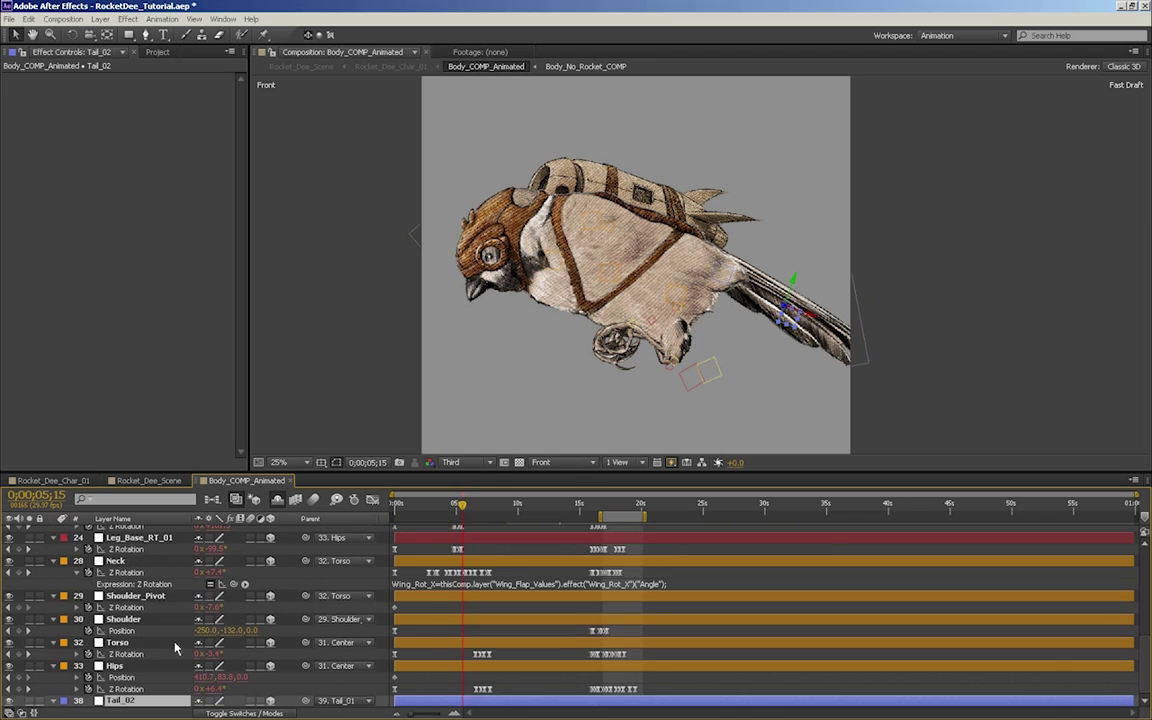
{"action": "left_click_drag", "start_coordinate": [457, 503], "coordinate": [598, 510]}
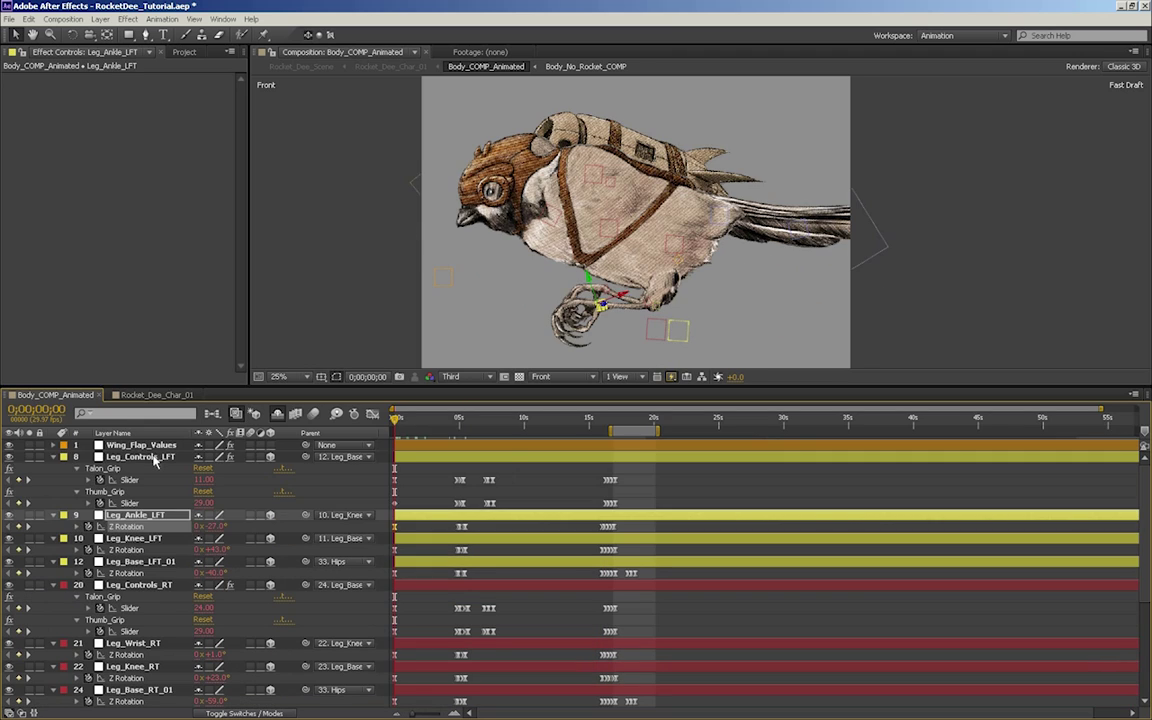
Reveal the expression driving the Rotation_X angle on the Wing_Flap_Values layer
{"action": "left_click", "coordinate": [141, 456]}
{"action": "left_click", "coordinate": [150, 446]}
{"action": "key", "text": "e"}
{"action": "key", "text": "e"}
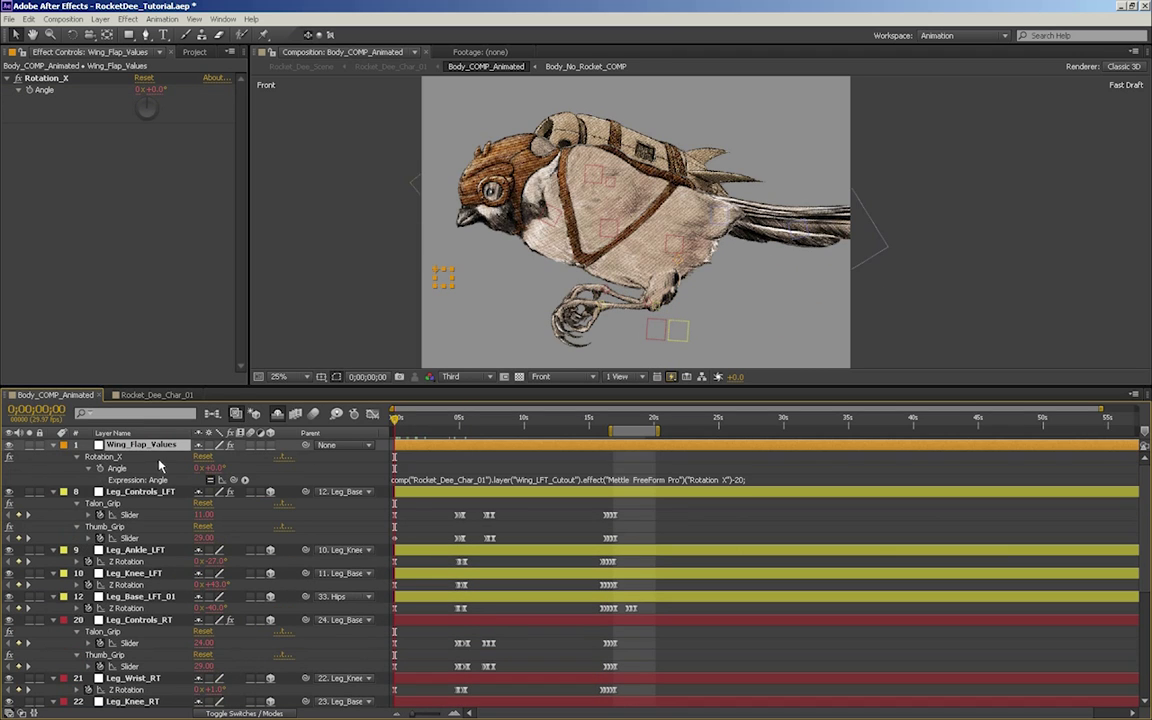
{"action": "left_click", "coordinate": [418, 492]}
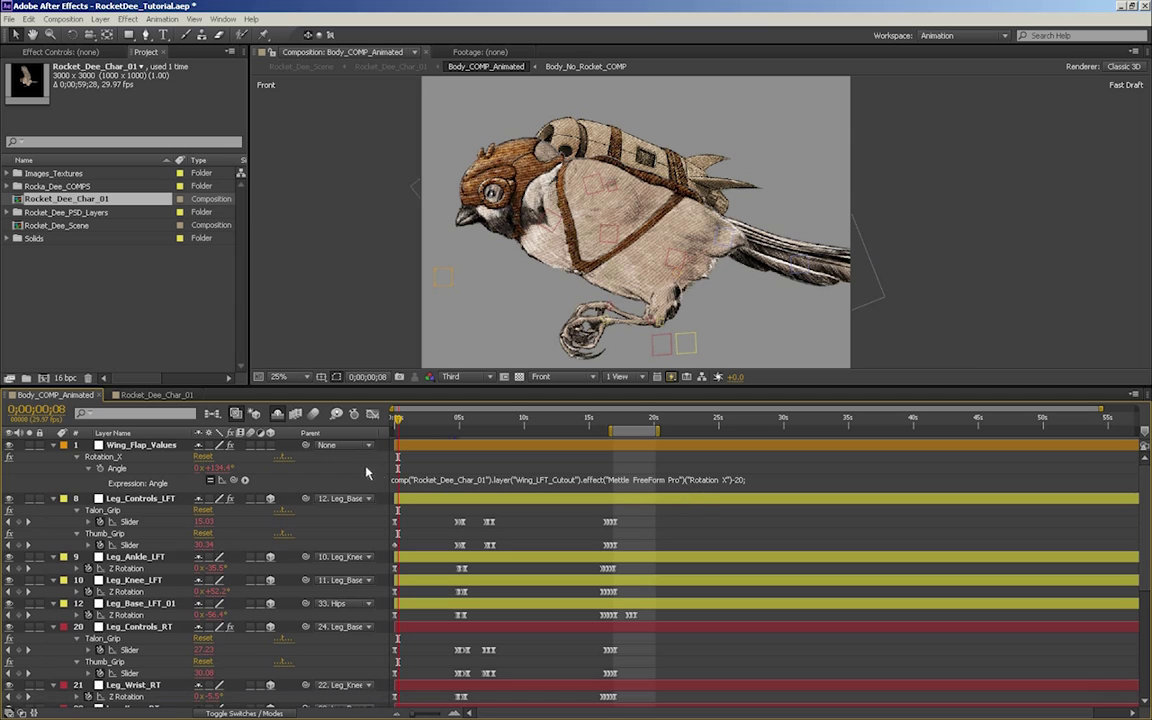
Open Rocket_Dee_Char_01, try changing Wing_LFT_Cutout's FreeForm Pro Rotation X to 51.4°, and undo the change
{"action": "left_click", "coordinate": [130, 396]}
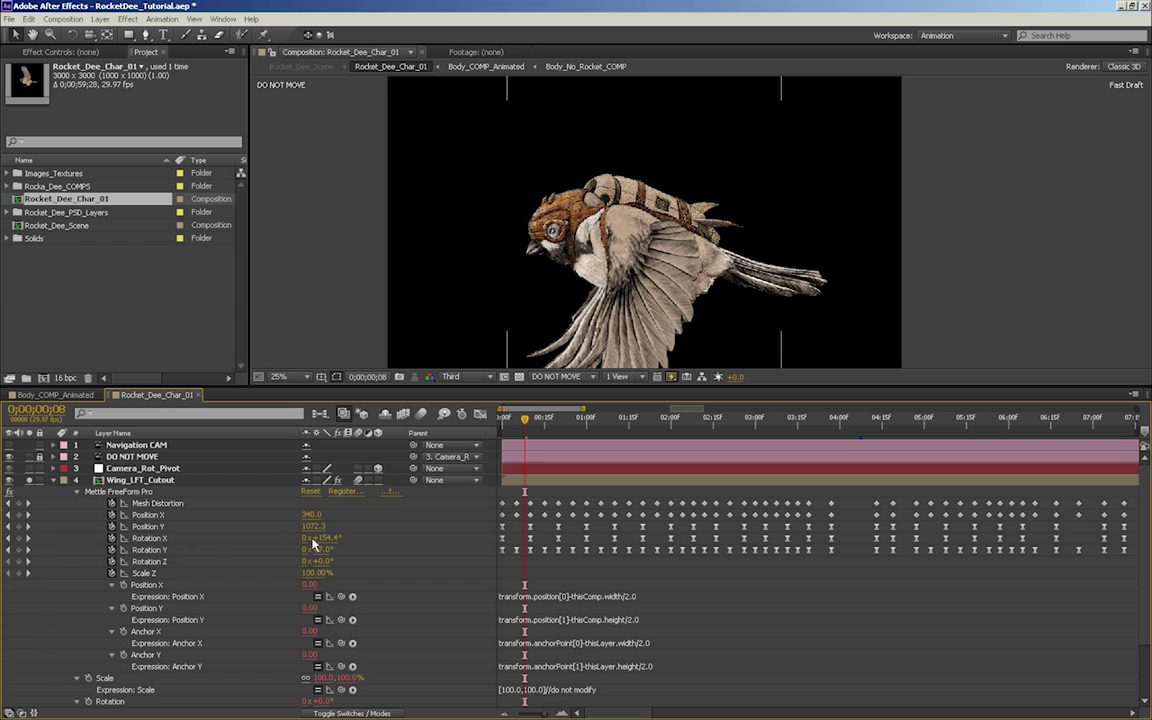
{"action": "left_click_drag", "start_coordinate": [313, 543], "coordinate": [244, 527]}
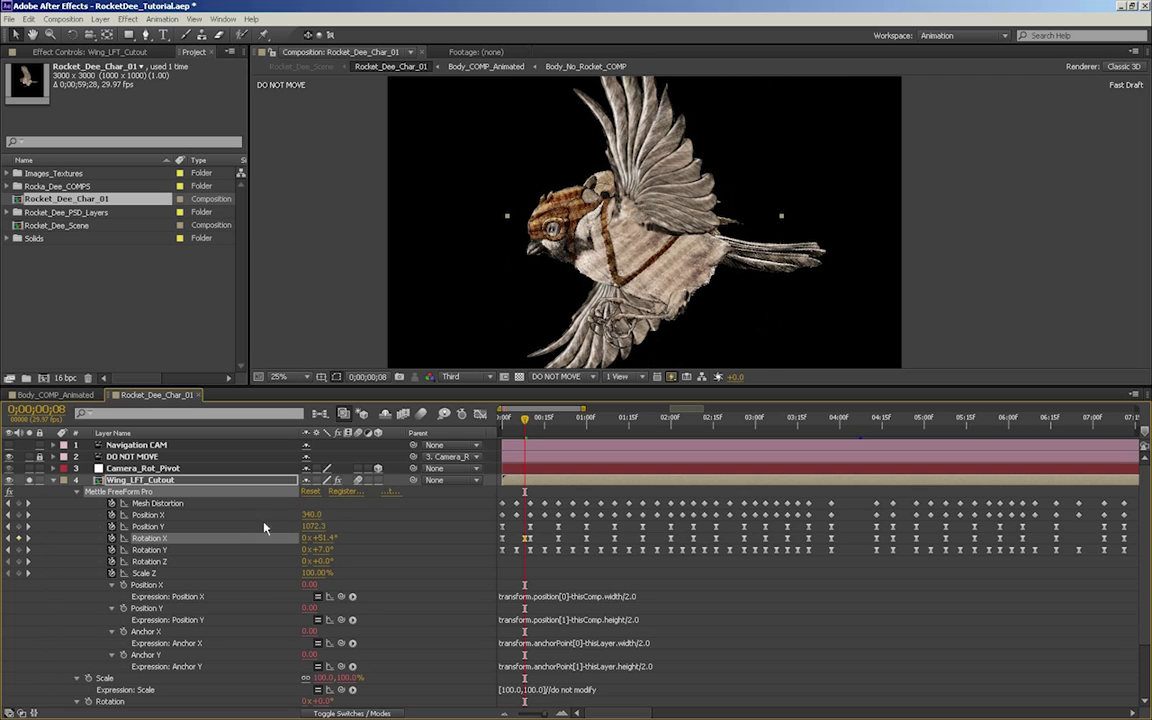
{"action": "key", "text": "ctrl+z"}
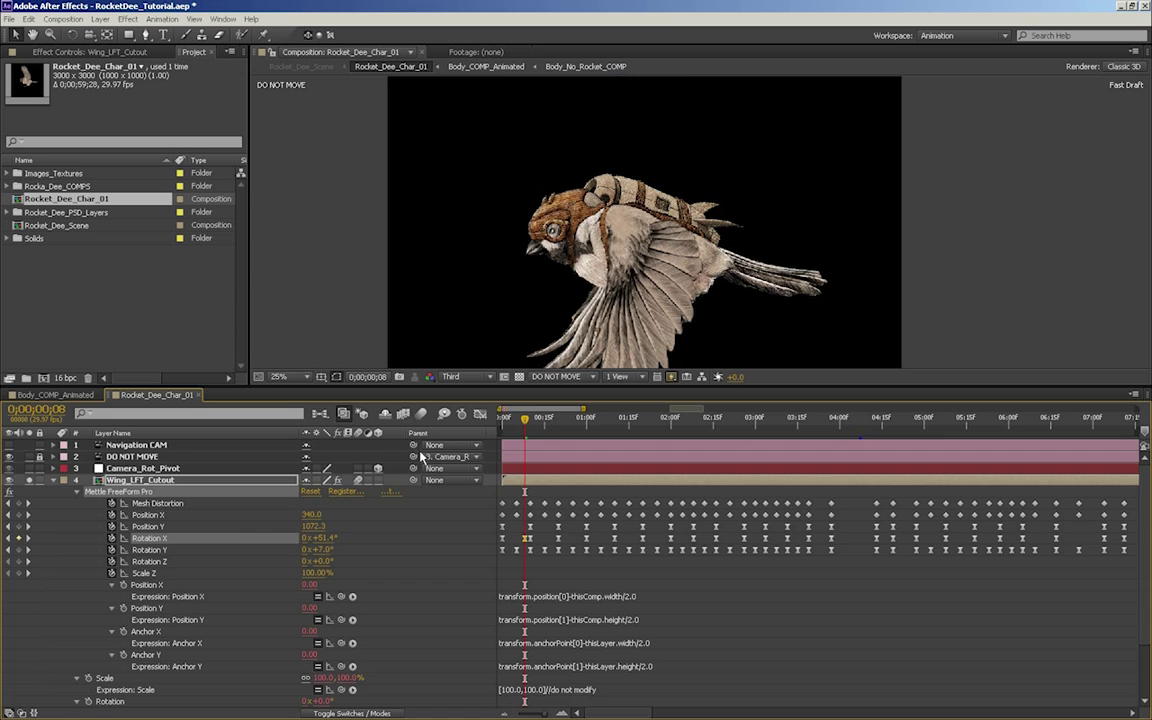
Return to Body_COMP_Animated and scrub between 0;00;02;24 and 0;00;00;05 to examine the body layers' rotation
{"action": "left_click", "coordinate": [88, 396]}
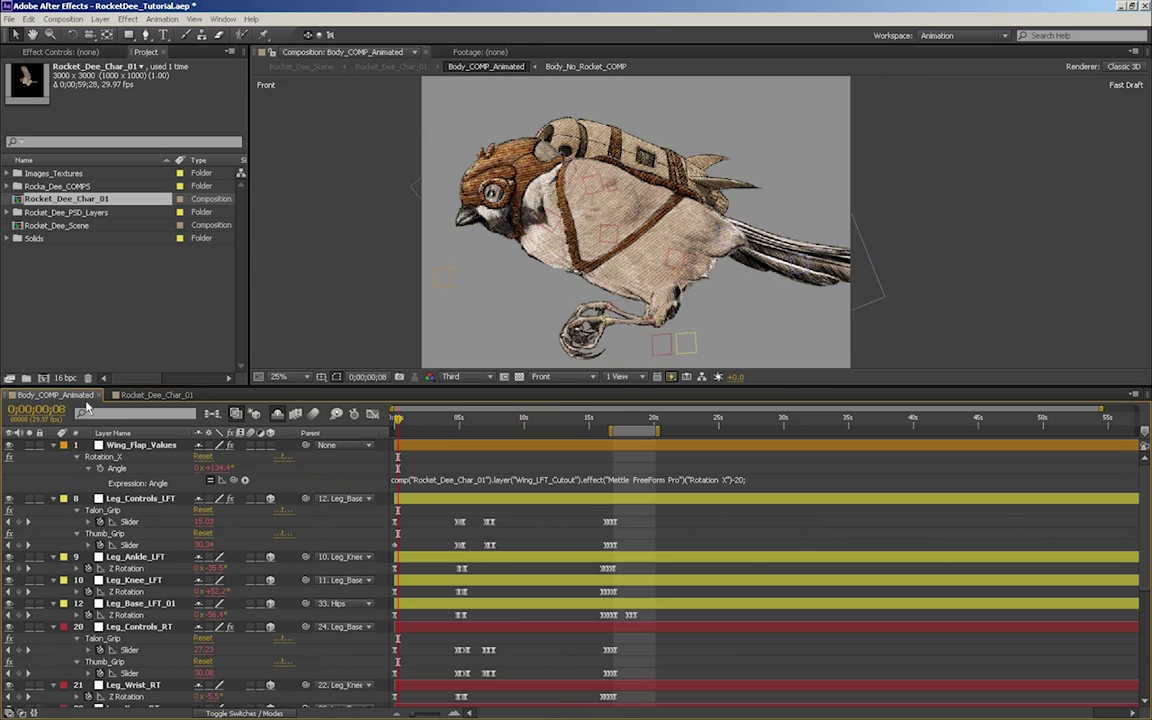
{"action": "mouse_move", "coordinate": [438, 424]}
{"action": "left_mouse_down"}
{"action": "mouse_move", "coordinate": [421, 432]}
{"action": "mouse_move", "coordinate": [431, 434]}
{"action": "left_mouse_up"}
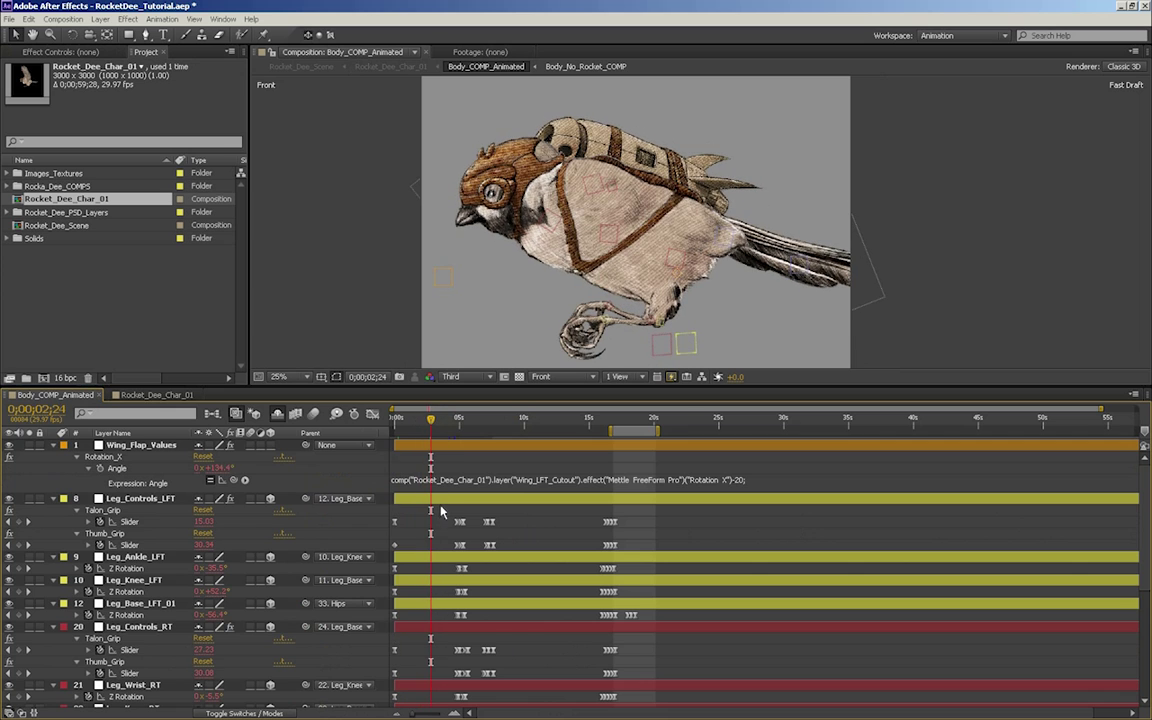
{"action": "scroll", "coordinate": [438, 513], "scroll_direction": "down", "scroll_amount": 3}
{"action": "scroll", "coordinate": [438, 513], "scroll_direction": "down", "scroll_amount": 6}
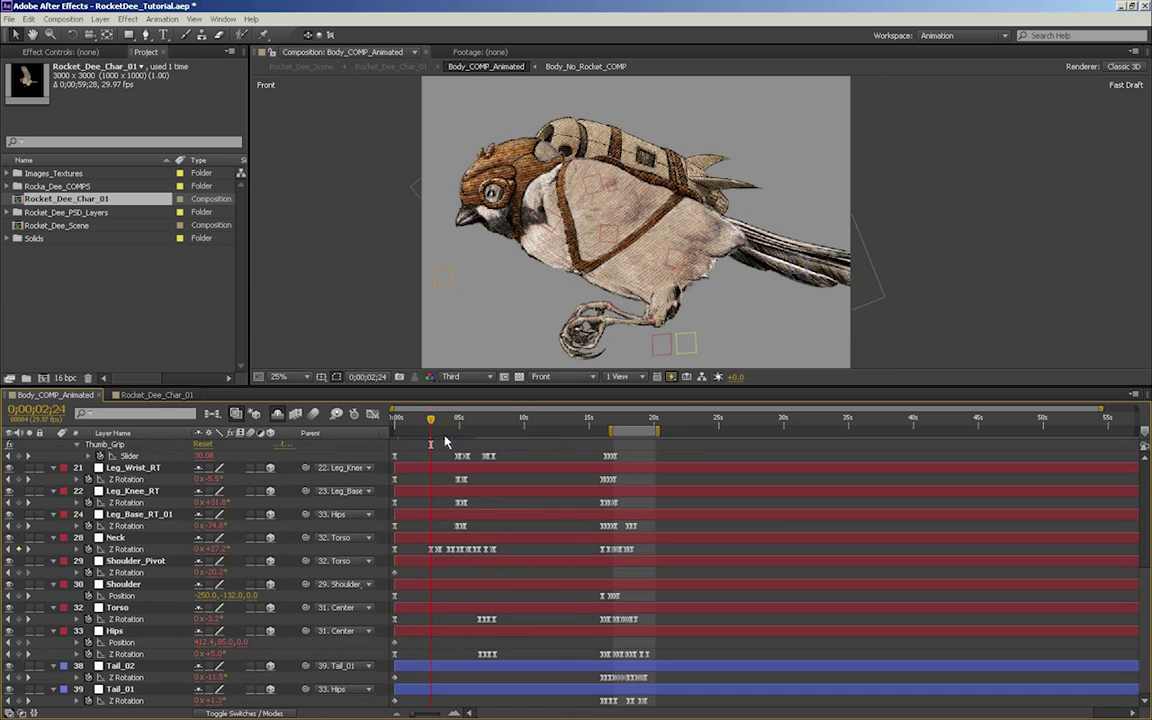
{"action": "left_click_drag", "start_coordinate": [430, 420], "coordinate": [398, 433]}
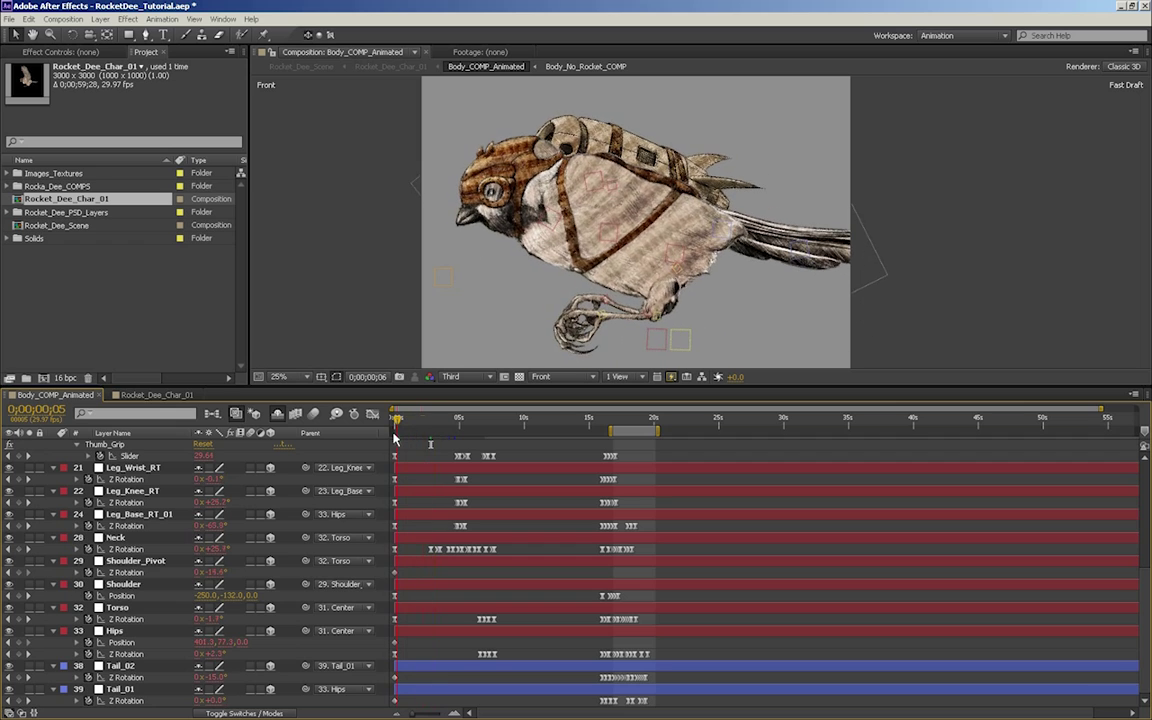
Reveal the expression on the Neck layer's Z Rotation and enlarge its field to show all lines
{"action": "left_click", "coordinate": [110, 514]}
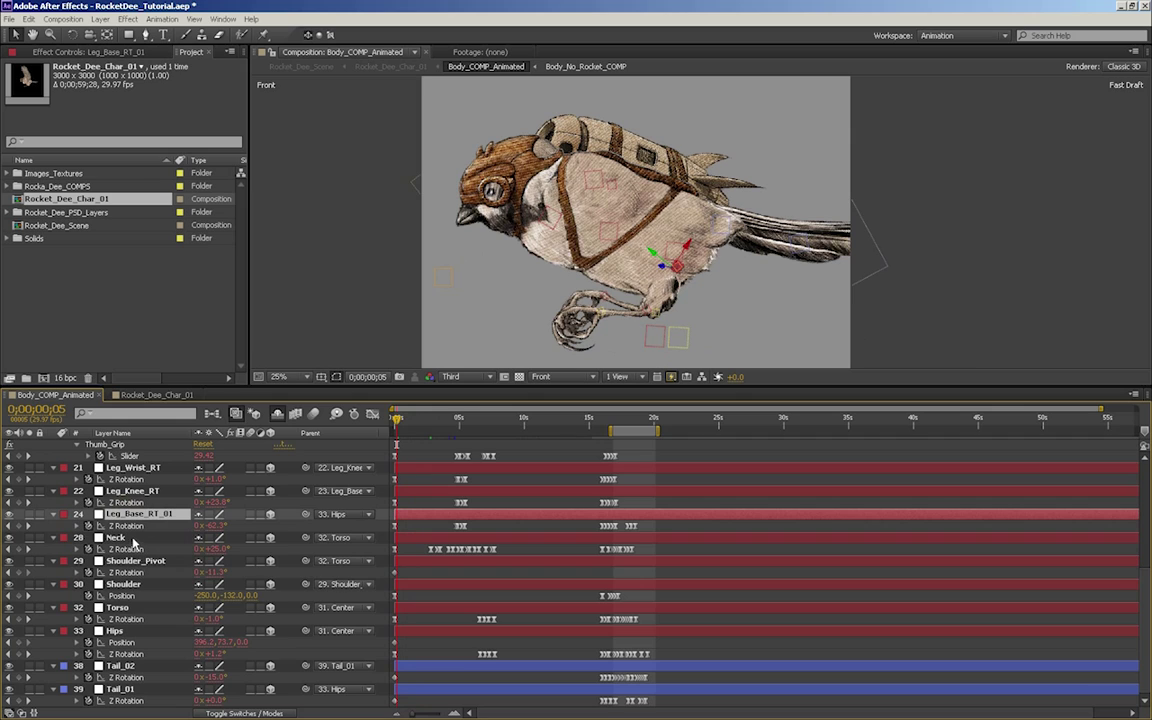
{"action": "left_click", "coordinate": [134, 539]}
{"action": "key", "text": "e"}
{"action": "key", "text": "e"}
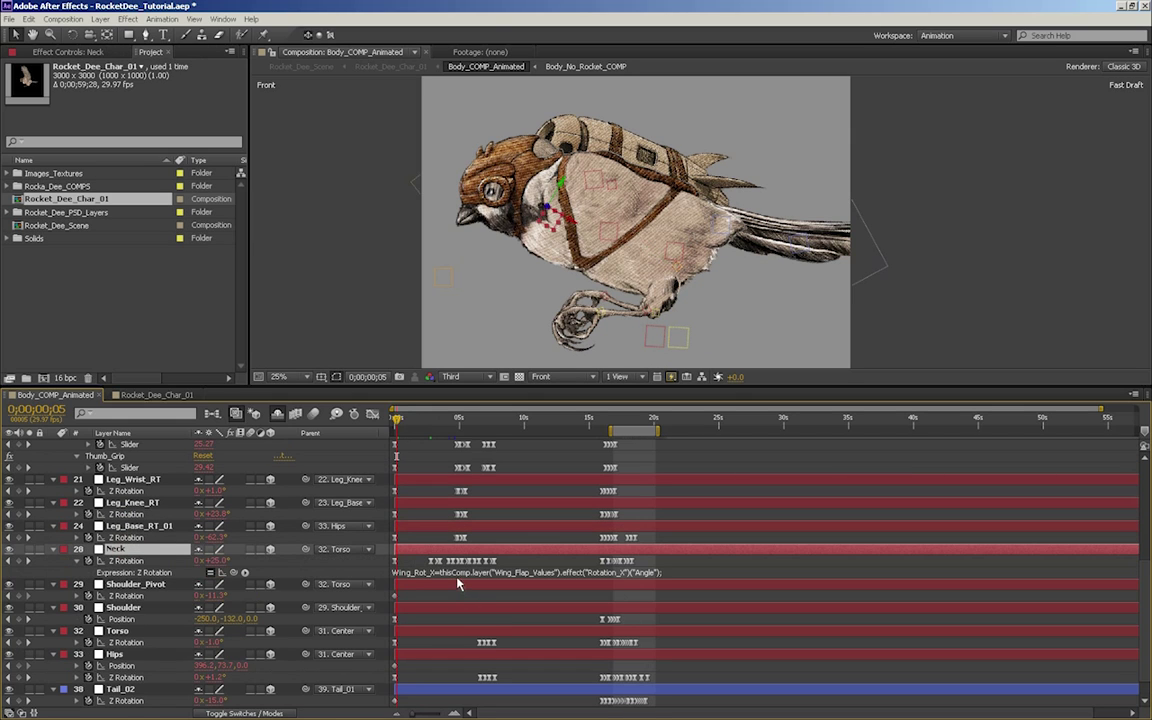
{"action": "left_click_drag", "start_coordinate": [458, 585], "coordinate": [453, 623]}
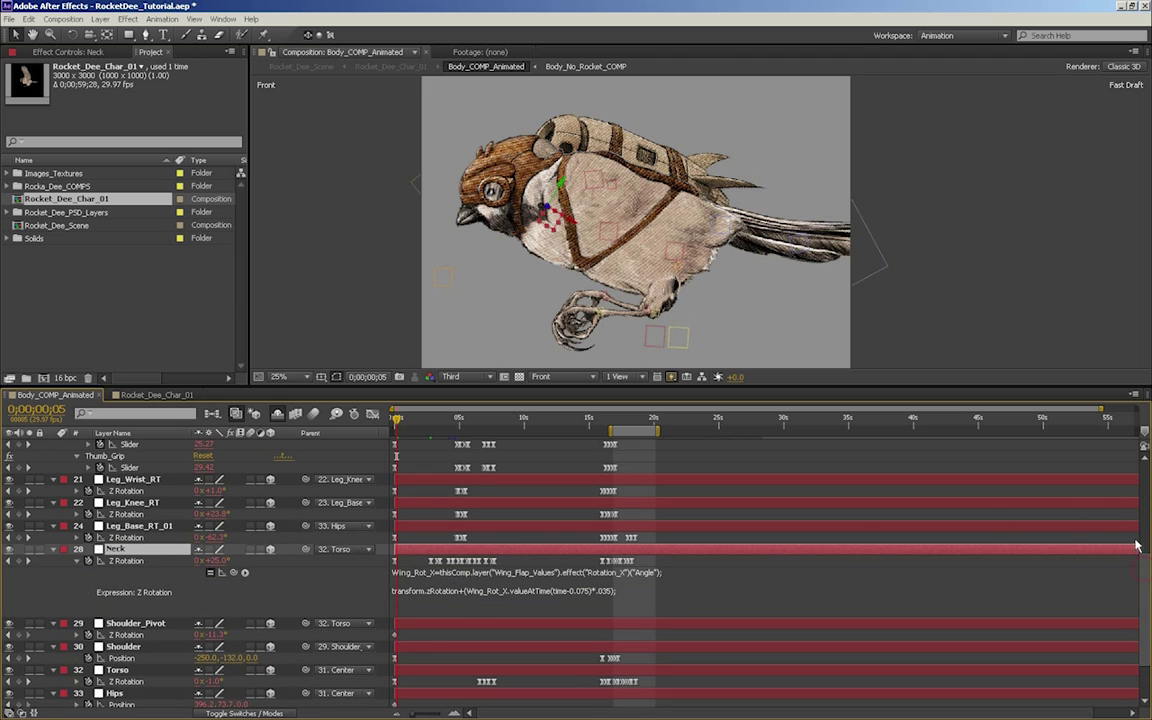
Remove the expression from the Rotation_X effect's Angle on the Wing_Flap_Values layer
{"action": "scroll", "coordinate": [1030, 520], "scroll_direction": "up", "scroll_amount": 10}
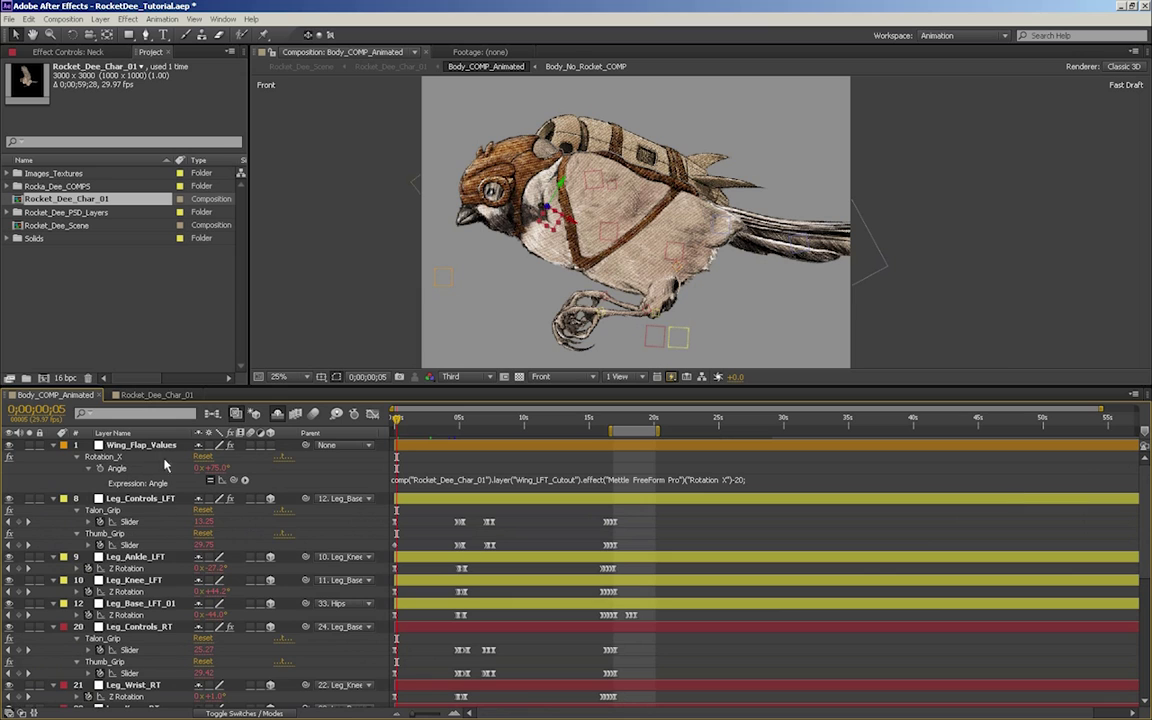
{"action": "left_click", "coordinate": [136, 452]}
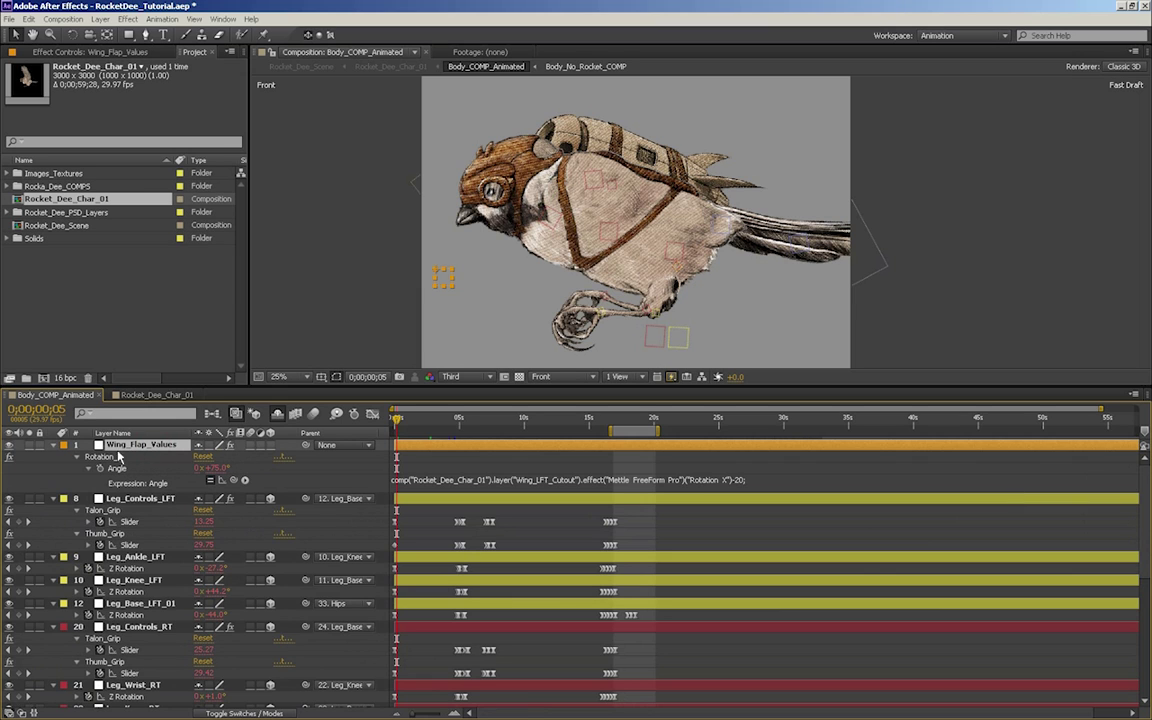
{"action": "left_click", "coordinate": [152, 395]}
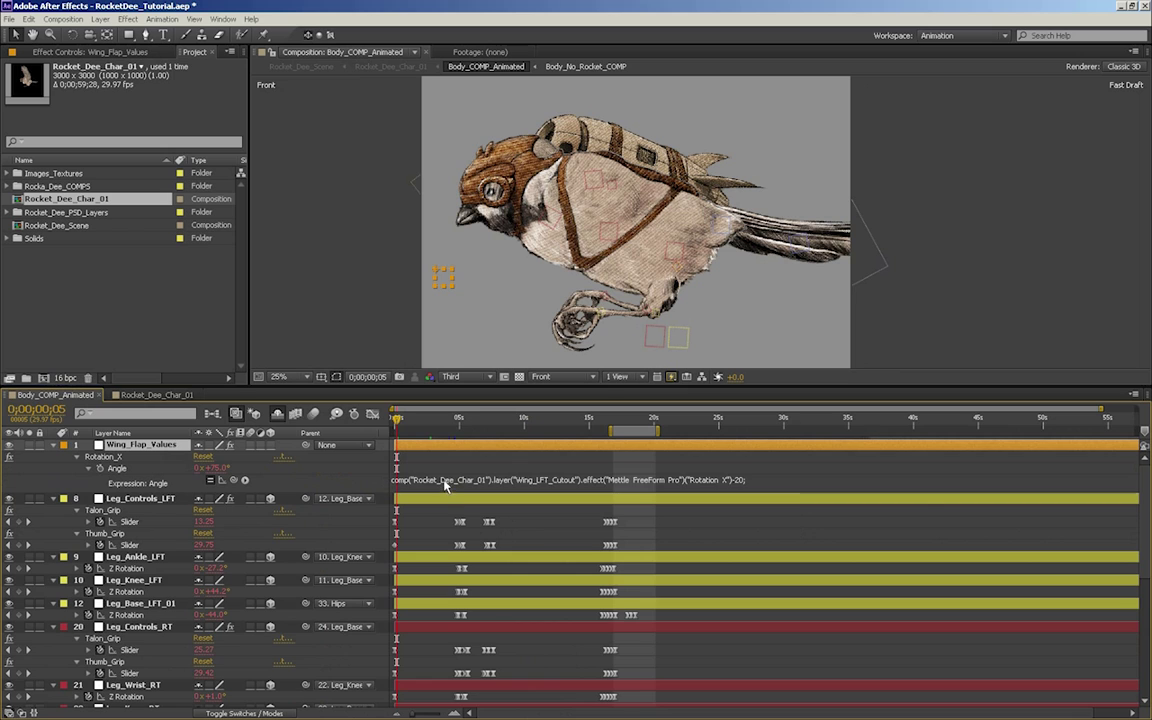
{"action": "left_click", "coordinate": [445, 484]}
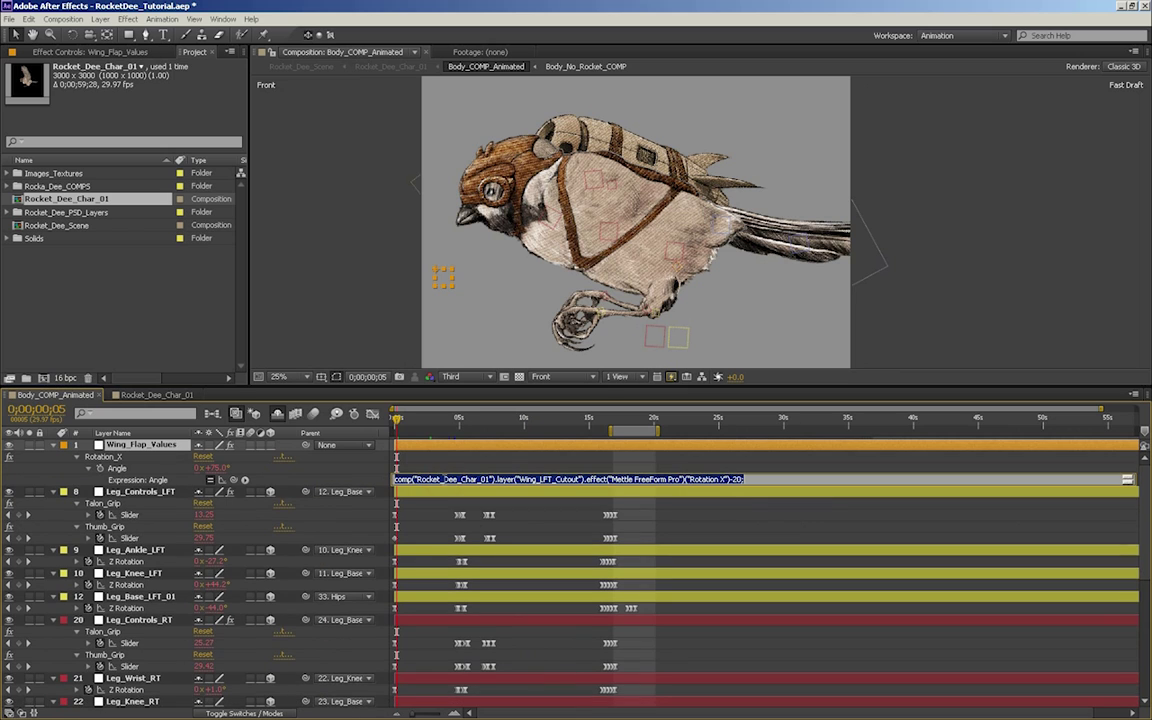
{"action": "key", "text": "Delete"}
{"action": "key", "text": "KP_Enter"}
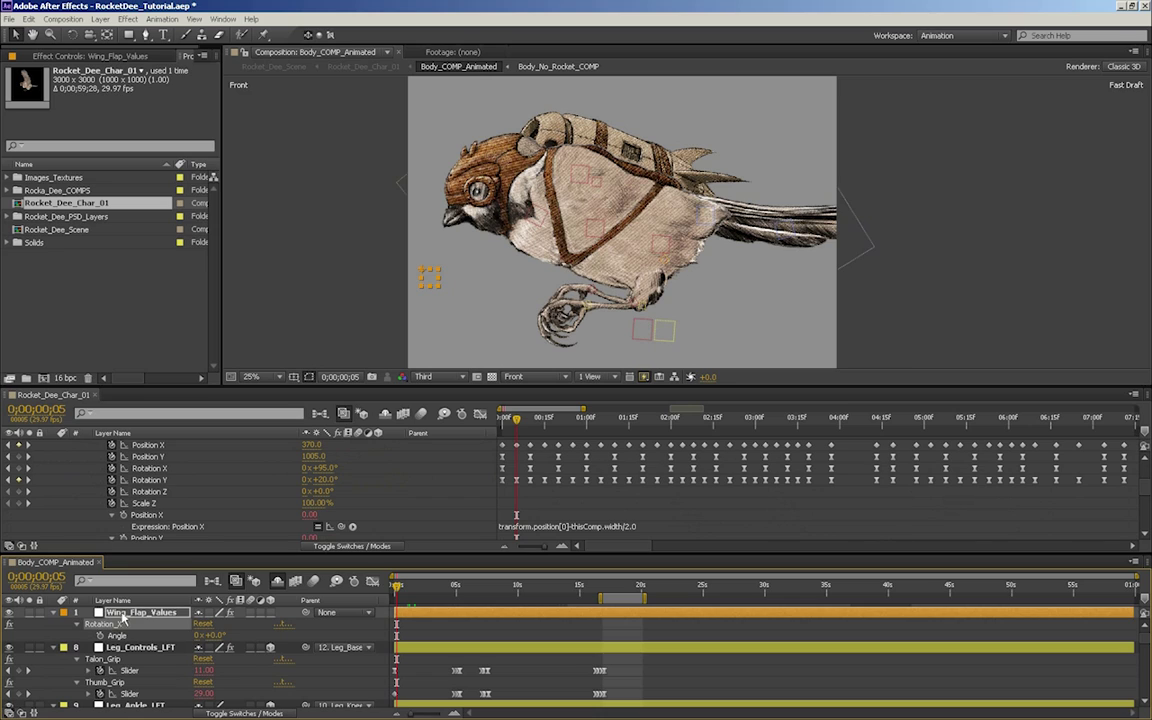
Rename the Rotation_X effect on Wing_Flap_Values to Wing_Rot_X
{"action": "left_click", "coordinate": [104, 57]}
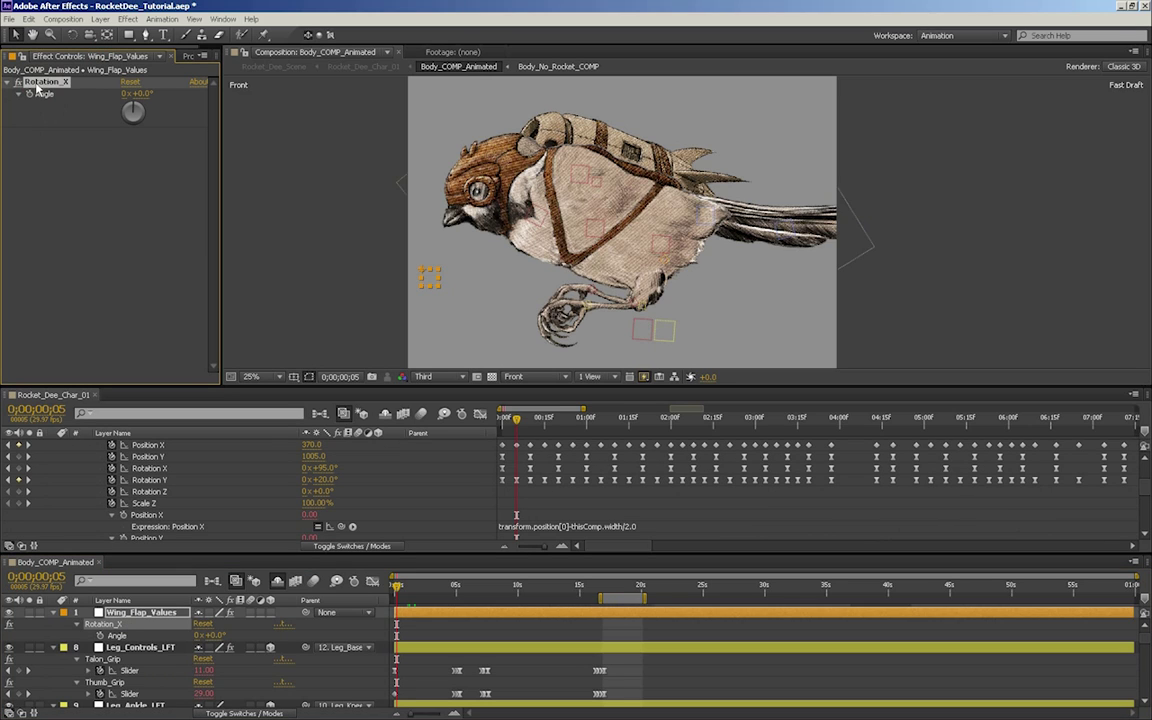
{"action": "key", "text": "Return"}
{"action": "key", "text": "Home"}
{"action": "type", "text": "Wing_"}
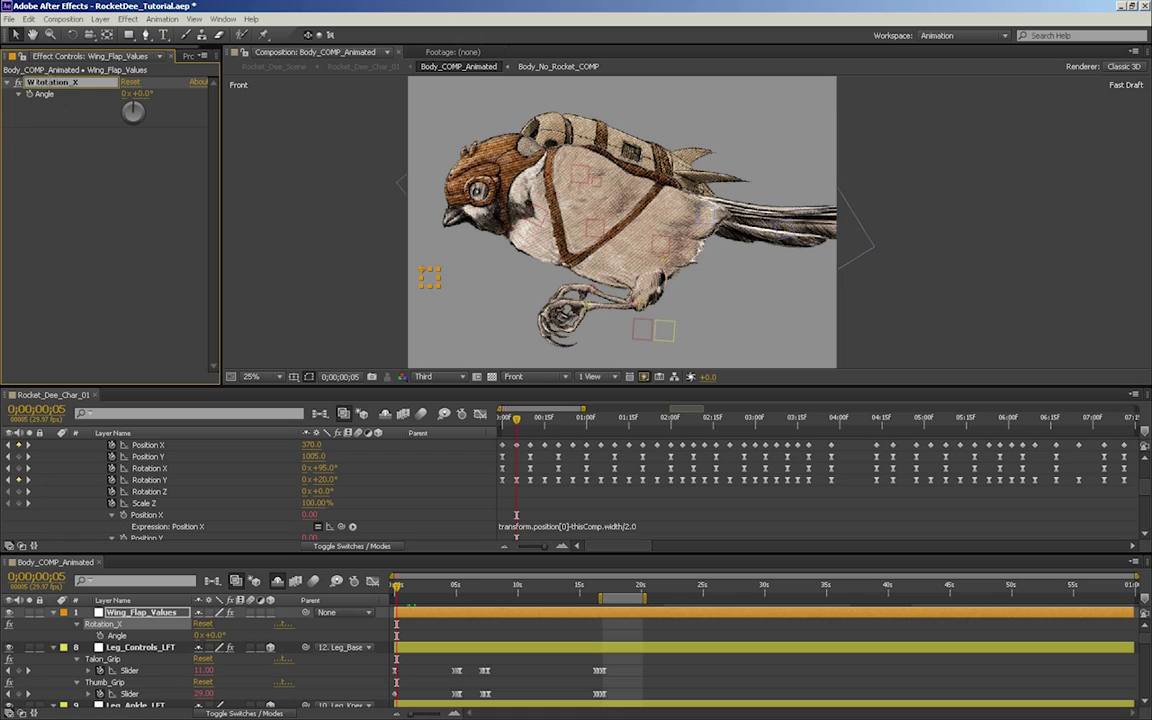
{"action": "type", "text": "_"}
{"action": "key", "text": "Return"}
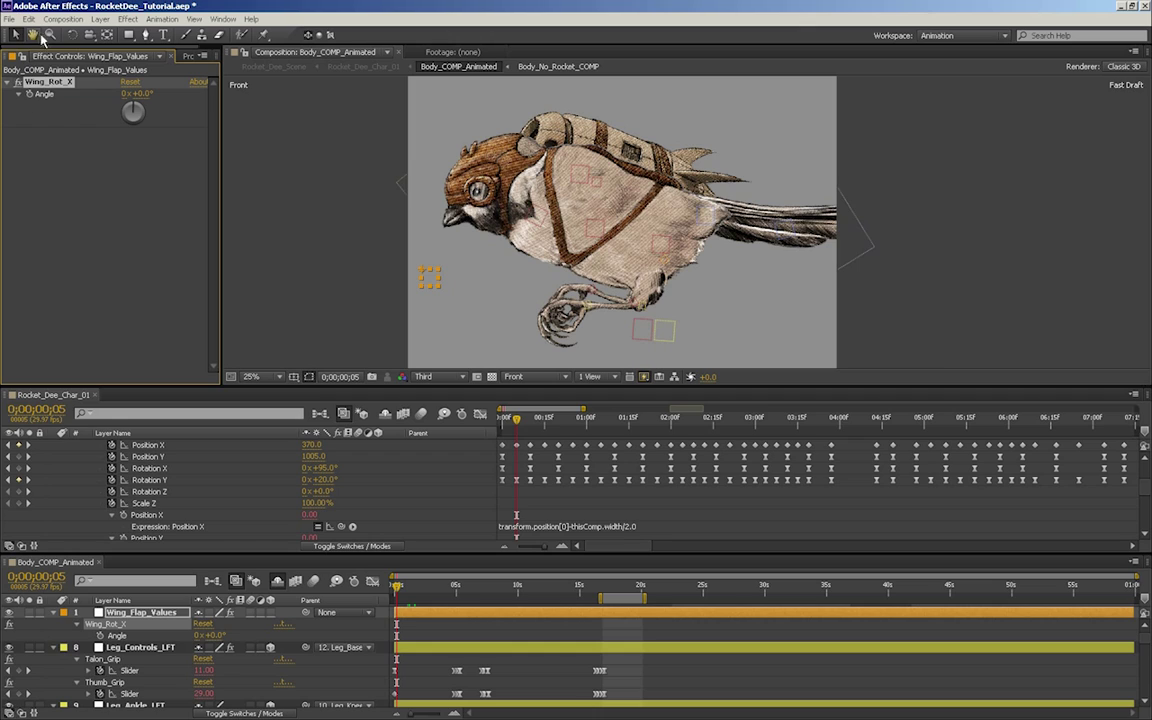
Add an expression to Wing_Rot_X's Angle linking it to Wing_LFT_Cutout's Mettle FreeForm Pro Rotation X in Rocket_Dee_Char_01
{"action": "left_click", "coordinate": [100, 636], "text": "alt"}
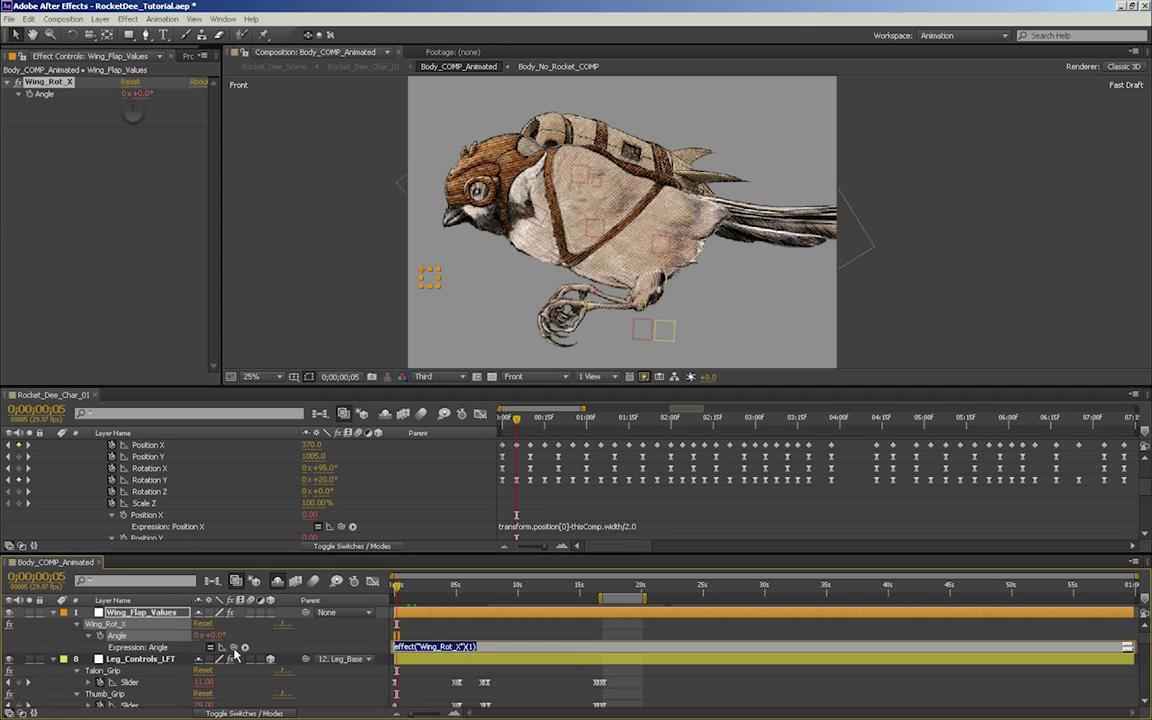
{"action": "left_click_drag", "start_coordinate": [233, 647], "coordinate": [160, 470]}
{"action": "left_click", "coordinate": [296, 508]}
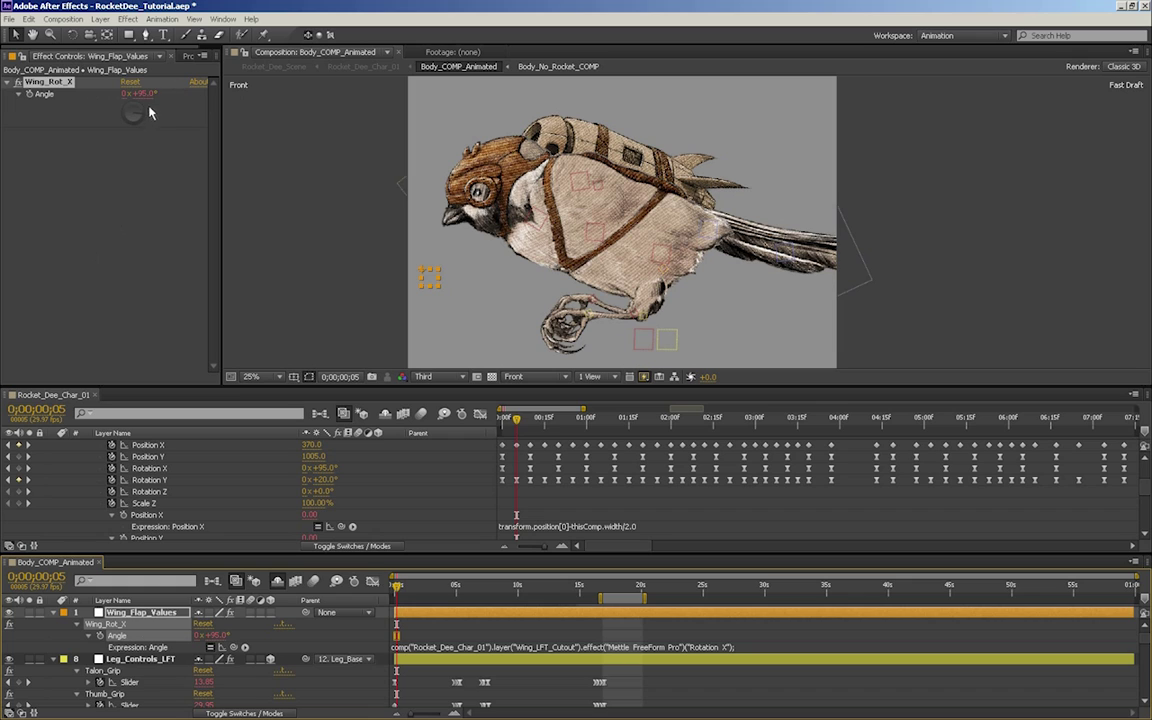
Test the linked Angle by trying 201°, undoing it, and scrubbing Rocket_Dee_Char_01 to 0;00;00;18, with Wing_Flap_Values reselected
{"action": "left_click_drag", "start_coordinate": [147, 95], "coordinate": [322, 94]}
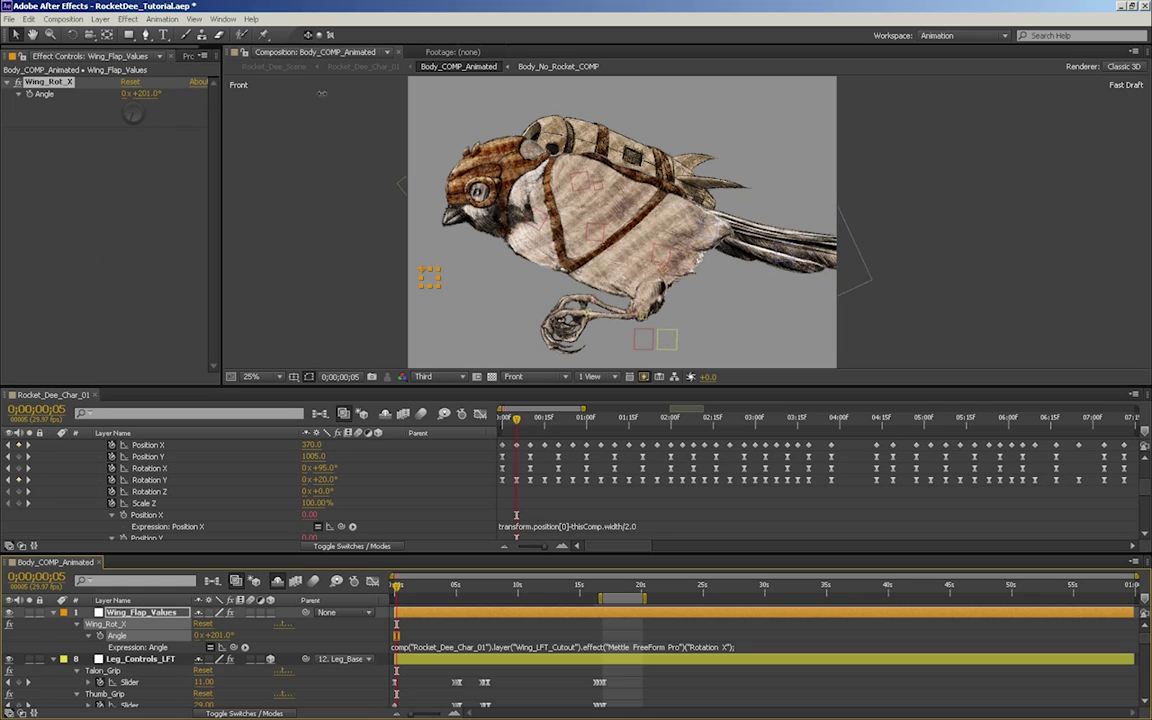
{"action": "key", "text": "ctrl+z"}
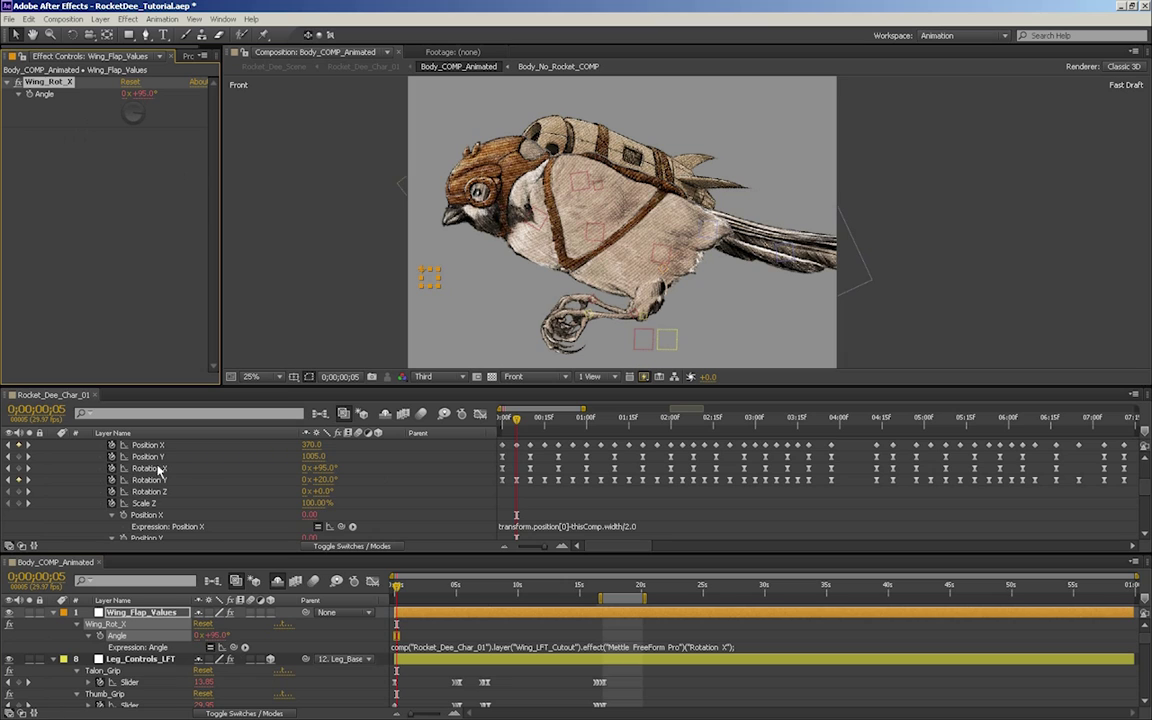
{"action": "left_click_drag", "start_coordinate": [517, 420], "coordinate": [552, 424]}
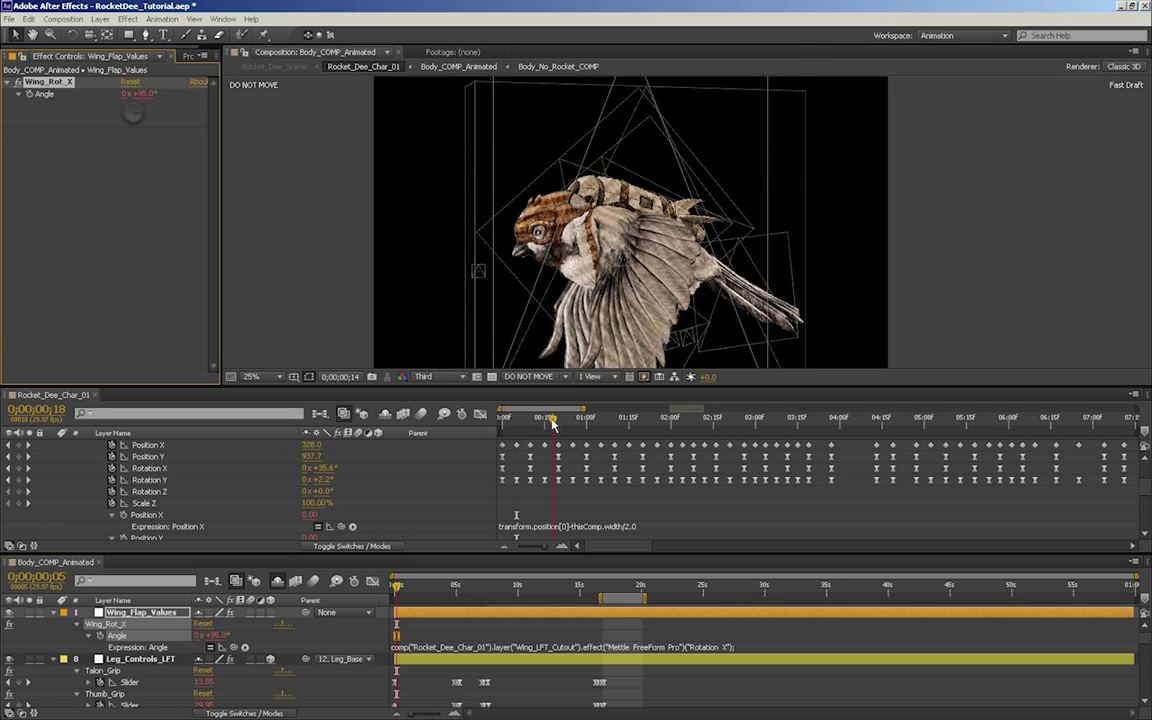
{"action": "left_click", "coordinate": [311, 291]}
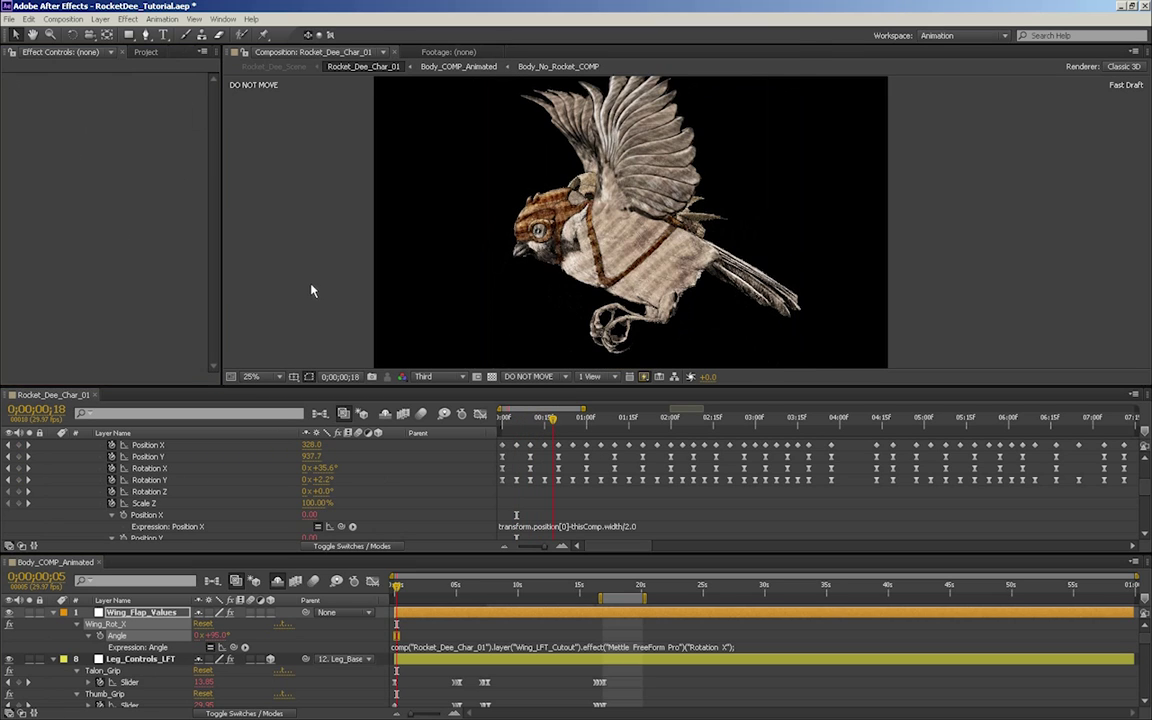
{"action": "left_click", "coordinate": [150, 613]}
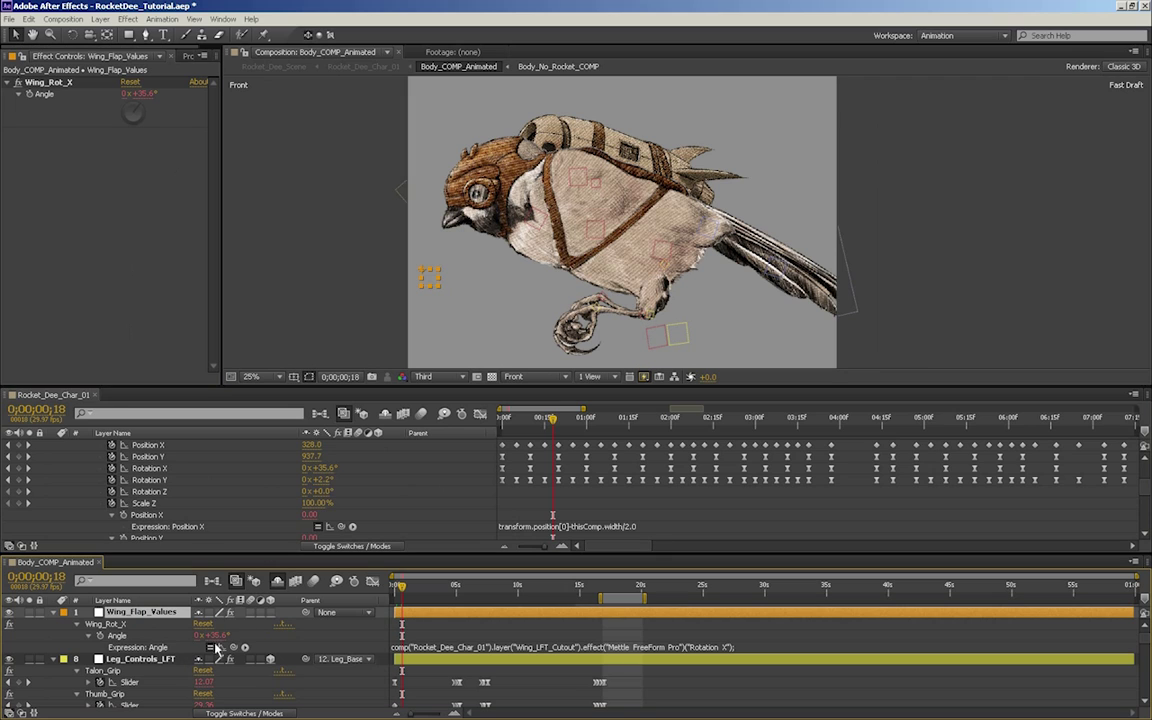
Dock the Rocket_Dee_Char_01 timeline back into the same group as the Body_COMP_Animated timeline
{"action": "left_click", "coordinate": [18, 398]}
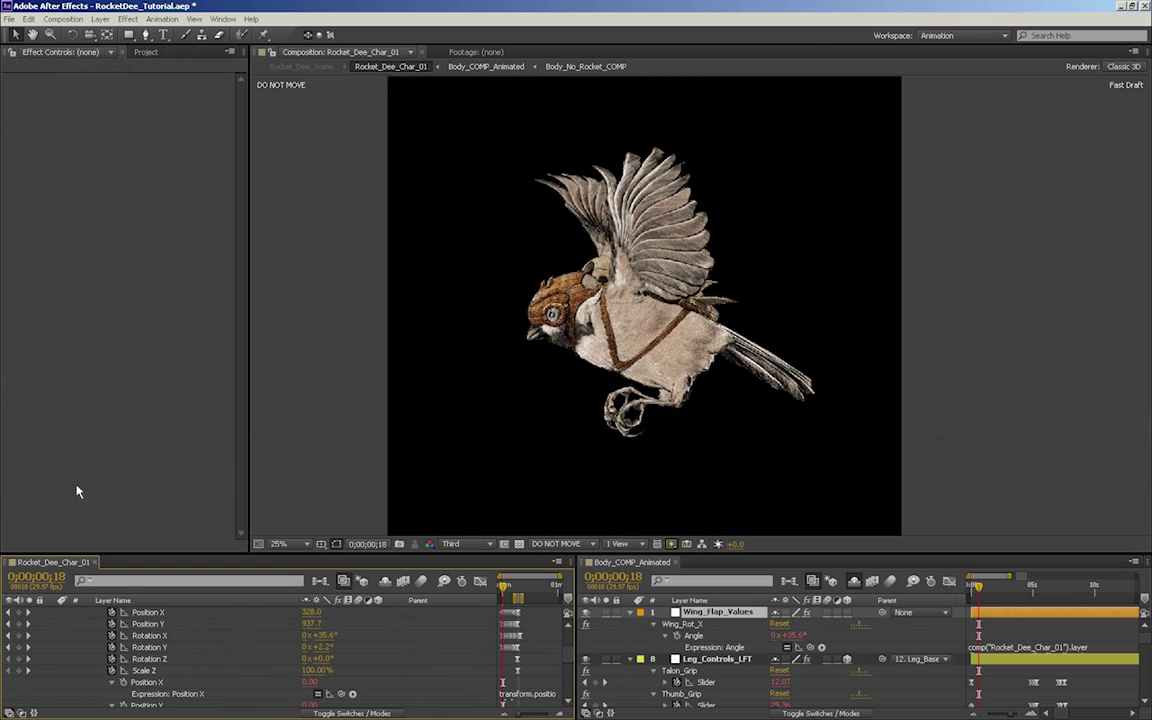
{"action": "left_click", "coordinate": [12, 565]}
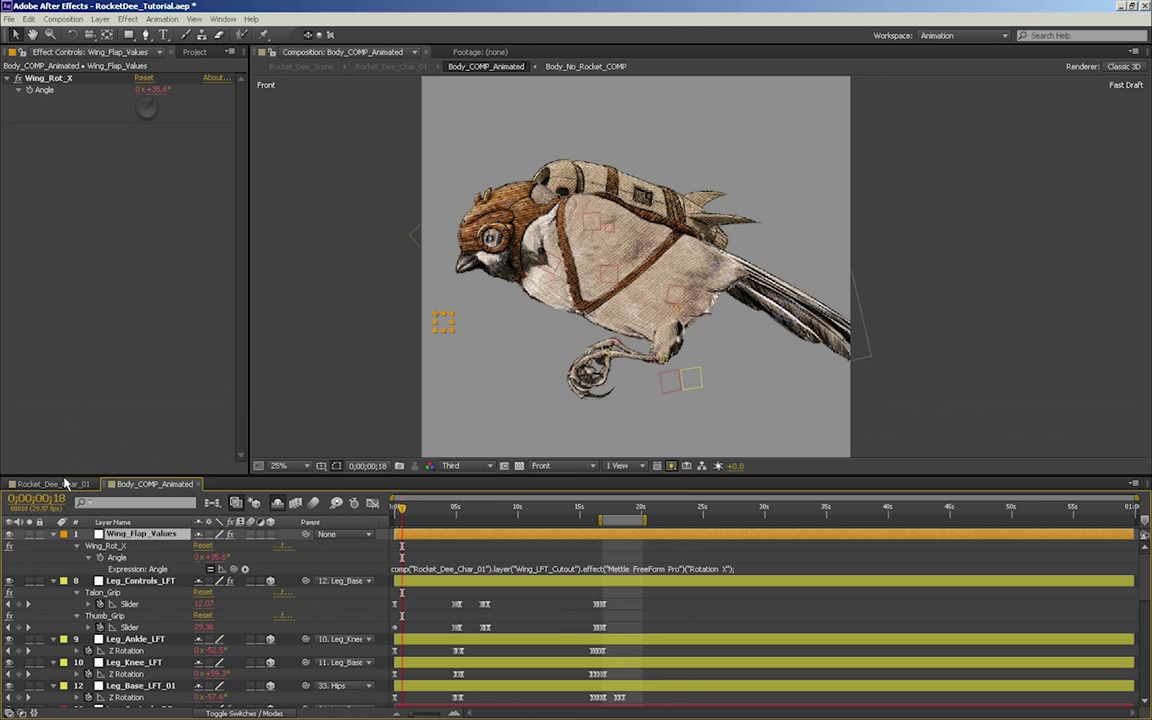
{"action": "left_click", "coordinate": [60, 483]}
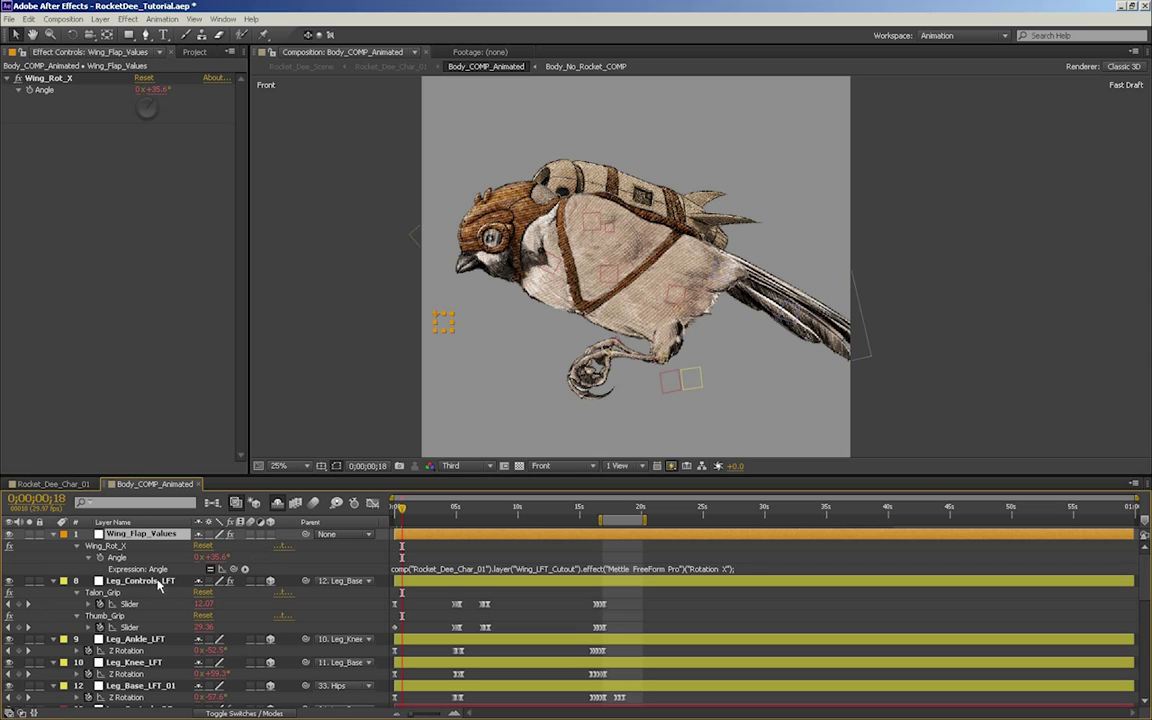
Scrub Body_COMP_Animated to 0;00;02;07 and examine the rig layers and the Neck layer's Z Rotation expression
{"action": "scroll", "coordinate": [140, 590], "scroll_direction": "down", "scroll_amount": 1}
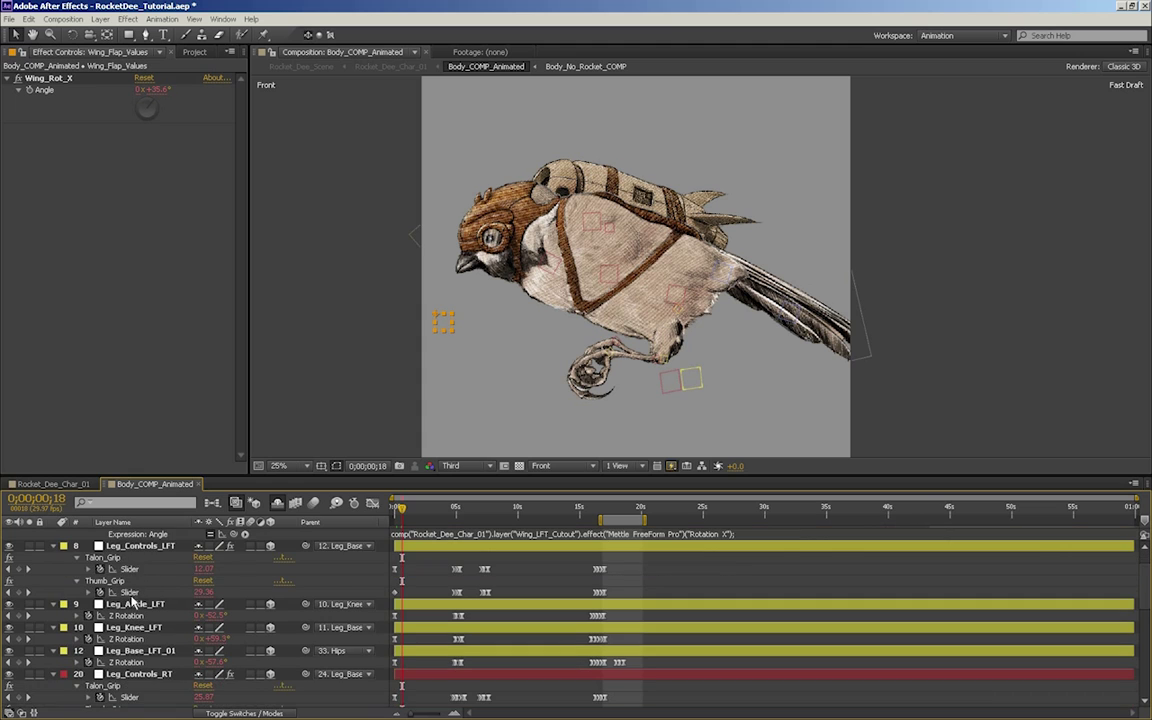
{"action": "scroll", "coordinate": [128, 640], "scroll_direction": "down", "scroll_amount": 1}
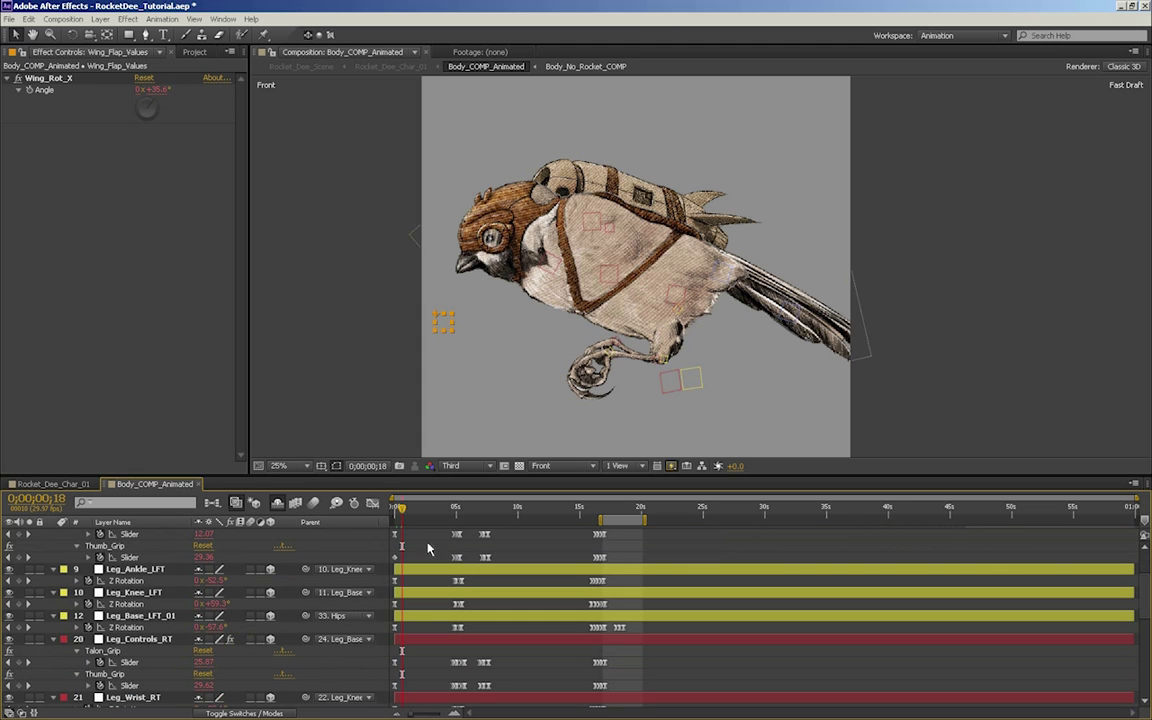
{"action": "left_click_drag", "start_coordinate": [404, 508], "coordinate": [431, 505]}
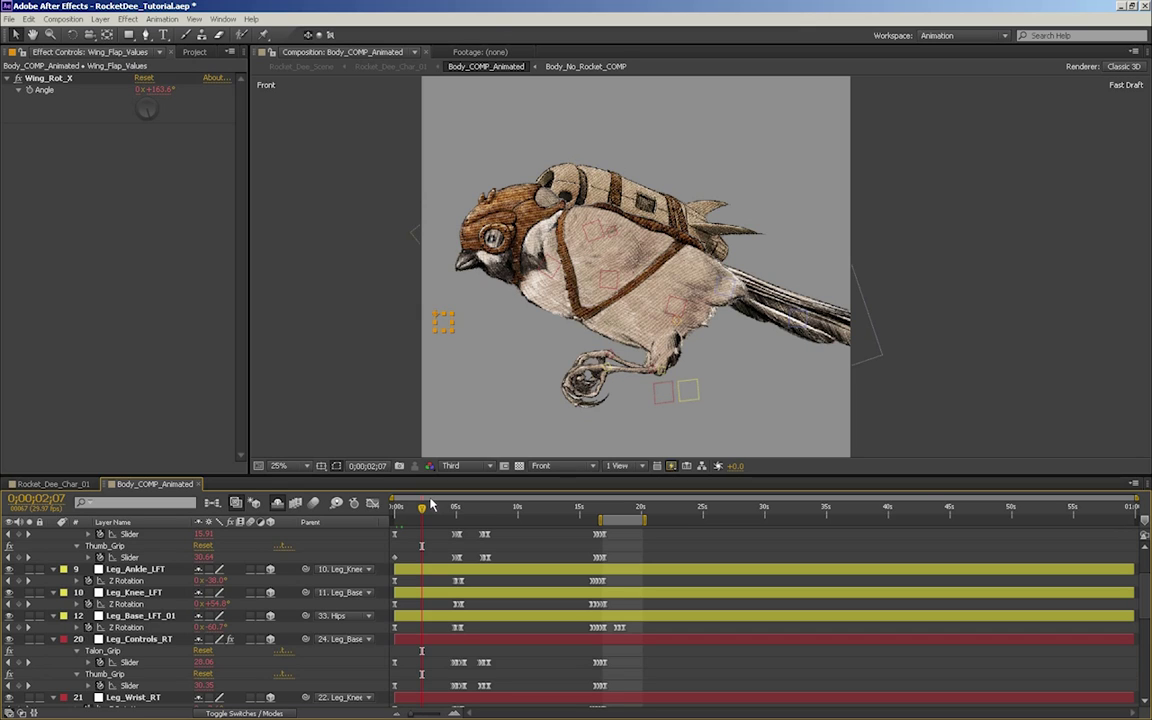
{"action": "scroll", "coordinate": [120, 562], "scroll_direction": "up", "scroll_amount": 1}
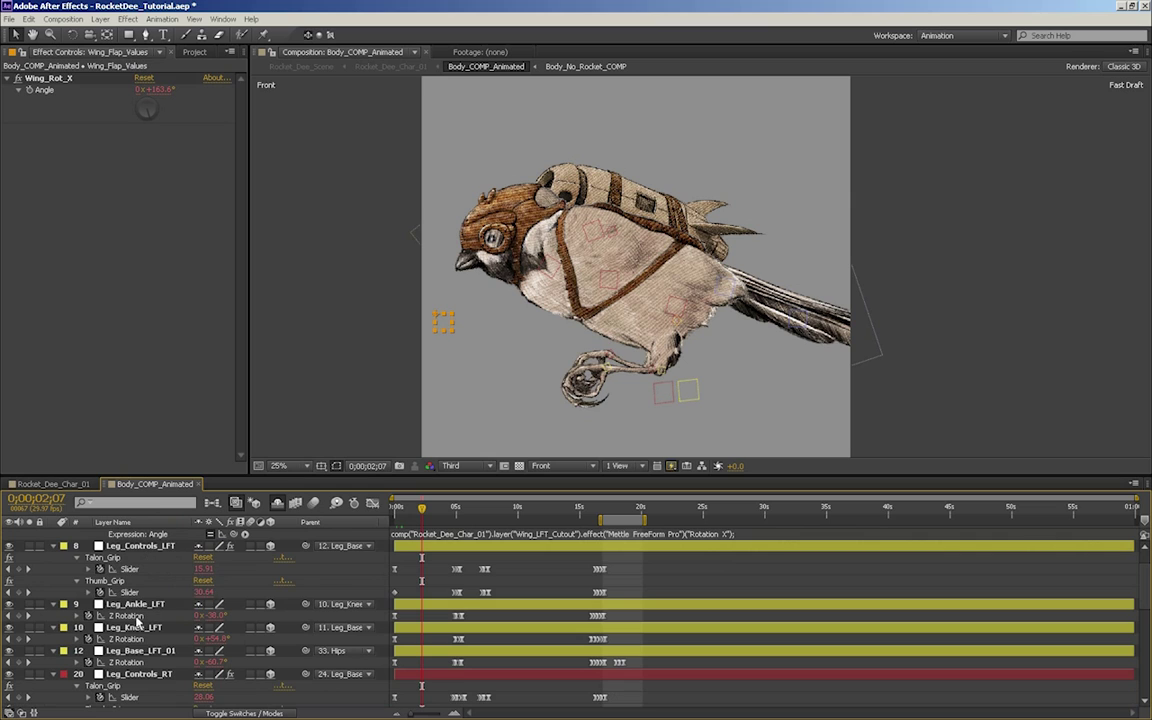
{"action": "scroll", "coordinate": [135, 626], "scroll_direction": "down", "scroll_amount": 3}
{"action": "scroll", "coordinate": [122, 570], "scroll_direction": "down", "scroll_amount": 3}
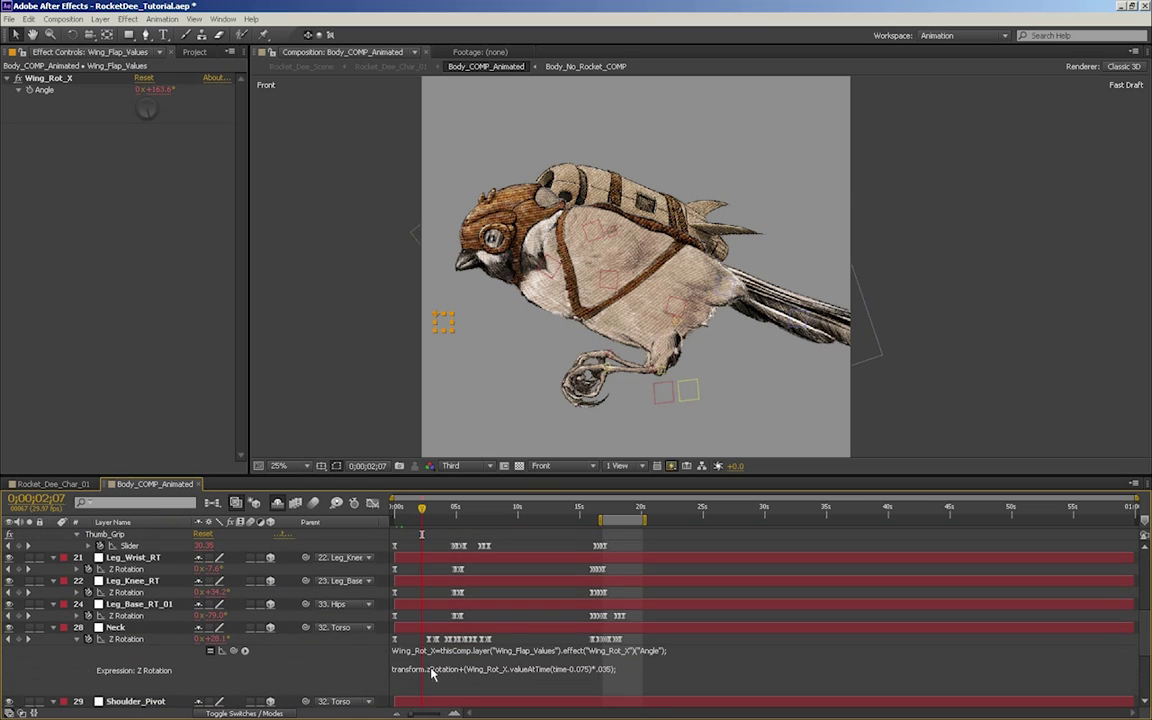
{"action": "scroll", "coordinate": [432, 680], "scroll_direction": "down", "scroll_amount": 2}
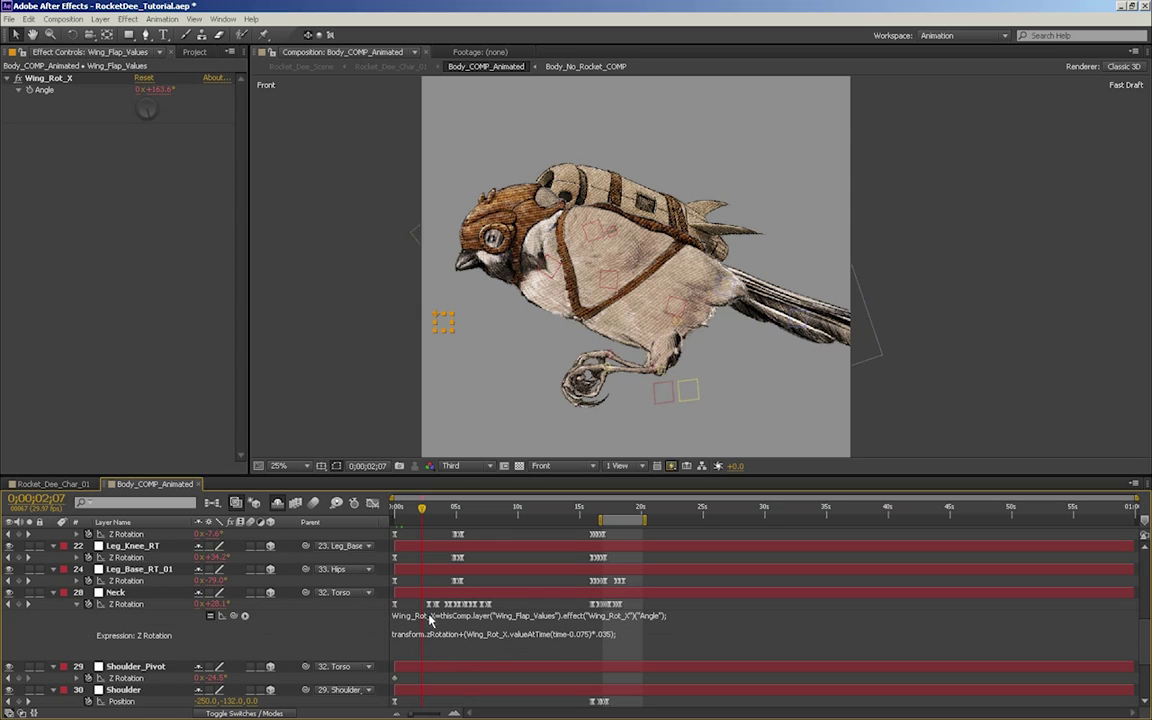
{"action": "scroll", "coordinate": [440, 618], "scroll_direction": "down", "scroll_amount": 1}
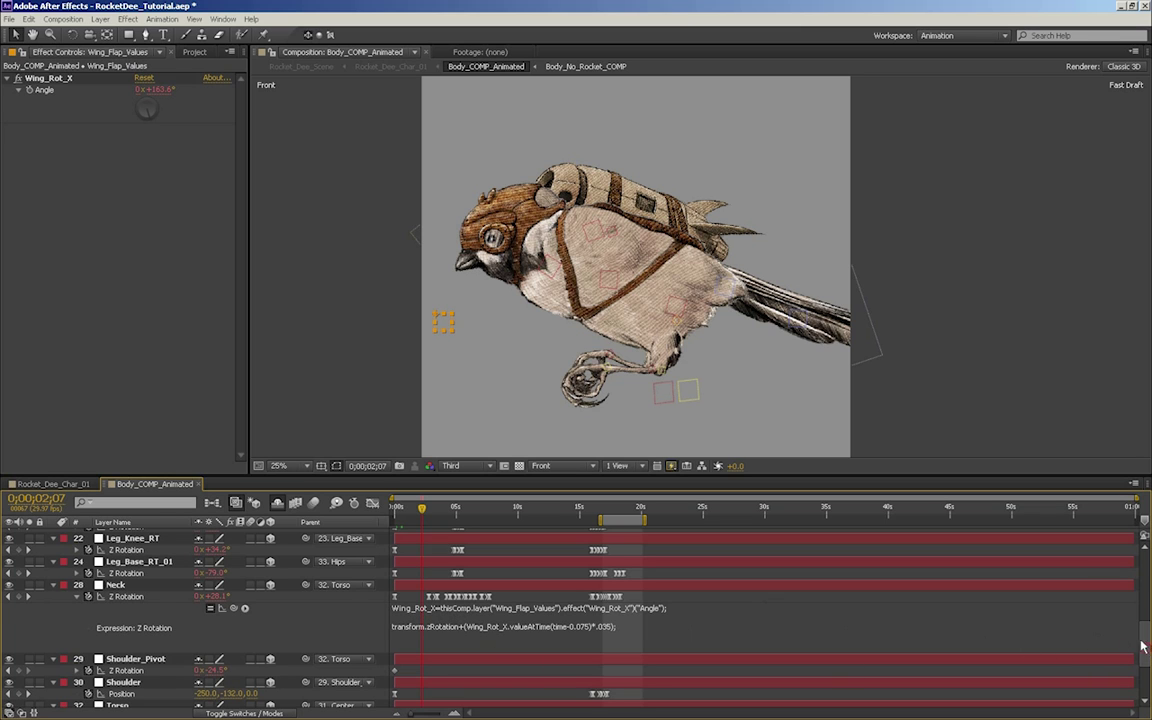
Try redefining the first line of Neck's Z Rotation expression as Wing_RotX= linked to Wing_Rot_X's Angle, and restore the original expression
{"action": "left_click_drag", "start_coordinate": [1143, 646], "coordinate": [1118, 569]}
{"action": "left_click", "coordinate": [1116, 569]}
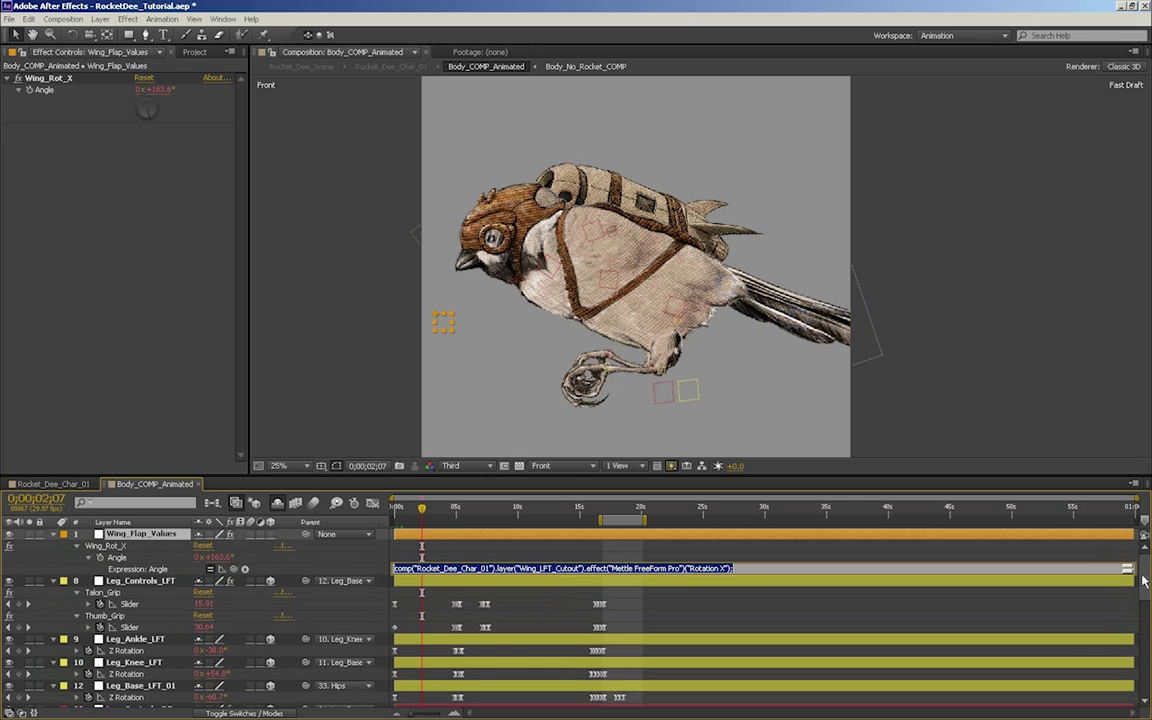
{"action": "scroll", "coordinate": [1143, 580], "scroll_direction": "down", "scroll_amount": 10}
{"action": "left_click", "coordinate": [666, 571]}
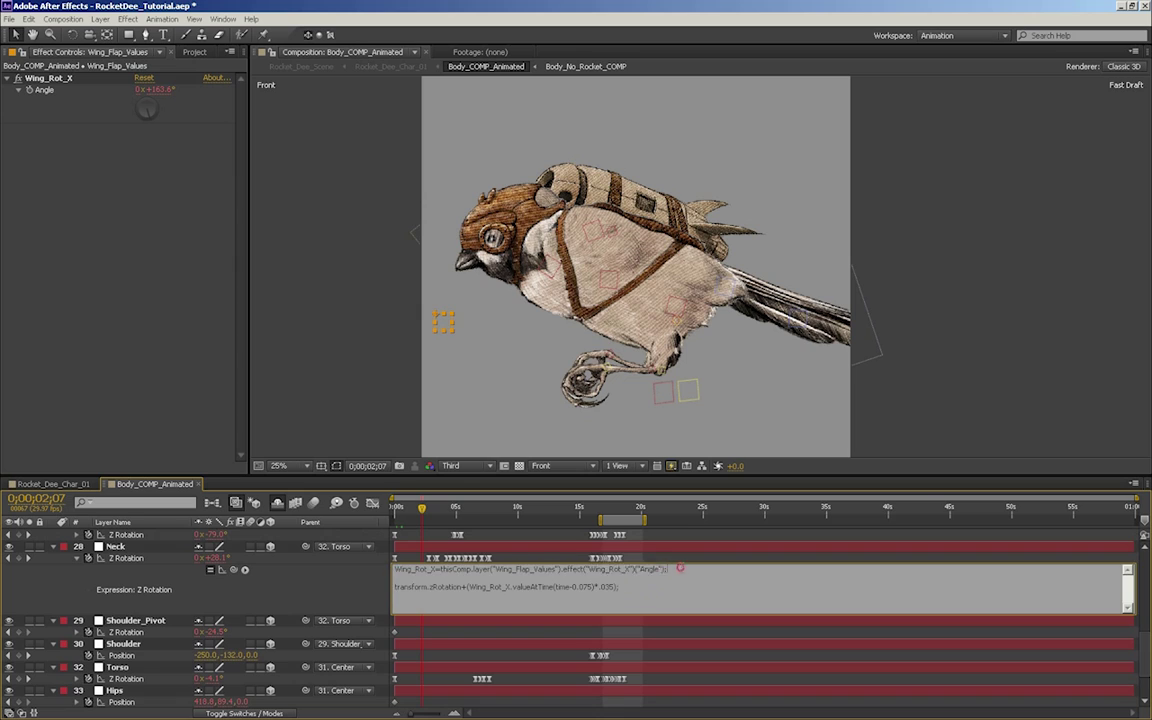
{"action": "left_click_drag", "start_coordinate": [396, 587], "coordinate": [395, 569]}
{"action": "type", "text": "Wing_RotX="}
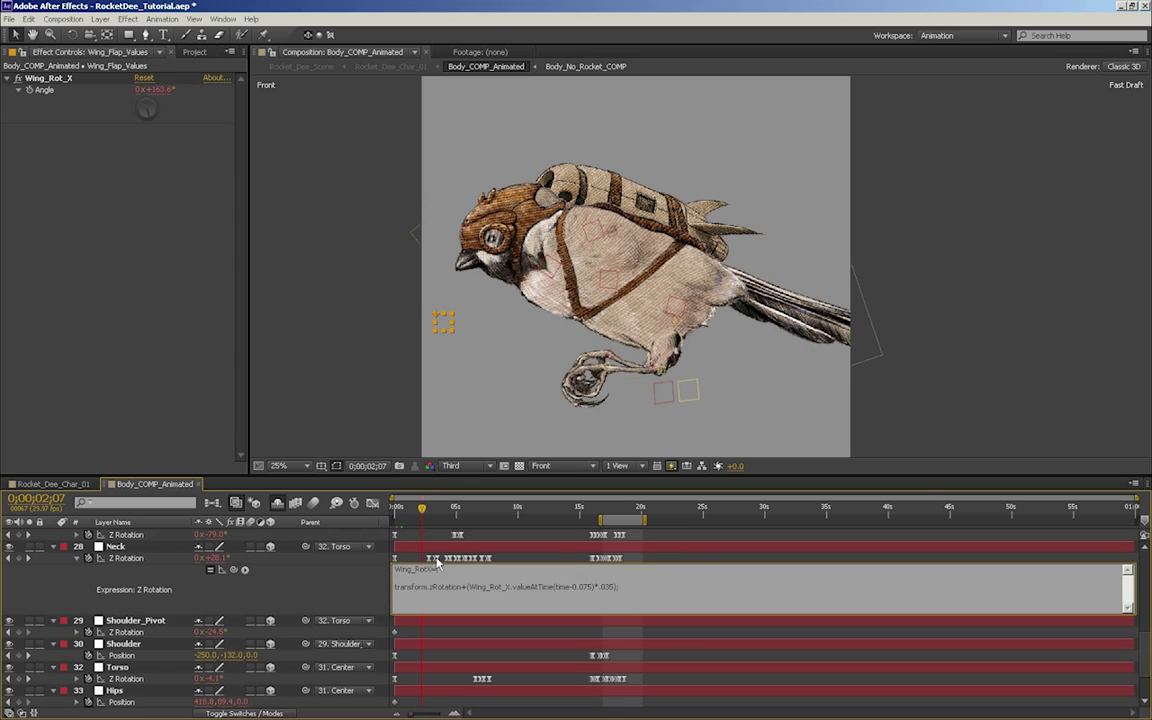
{"action": "left_click_drag", "start_coordinate": [234, 570], "coordinate": [117, 557]}
{"action": "left_click", "coordinate": [661, 666]}
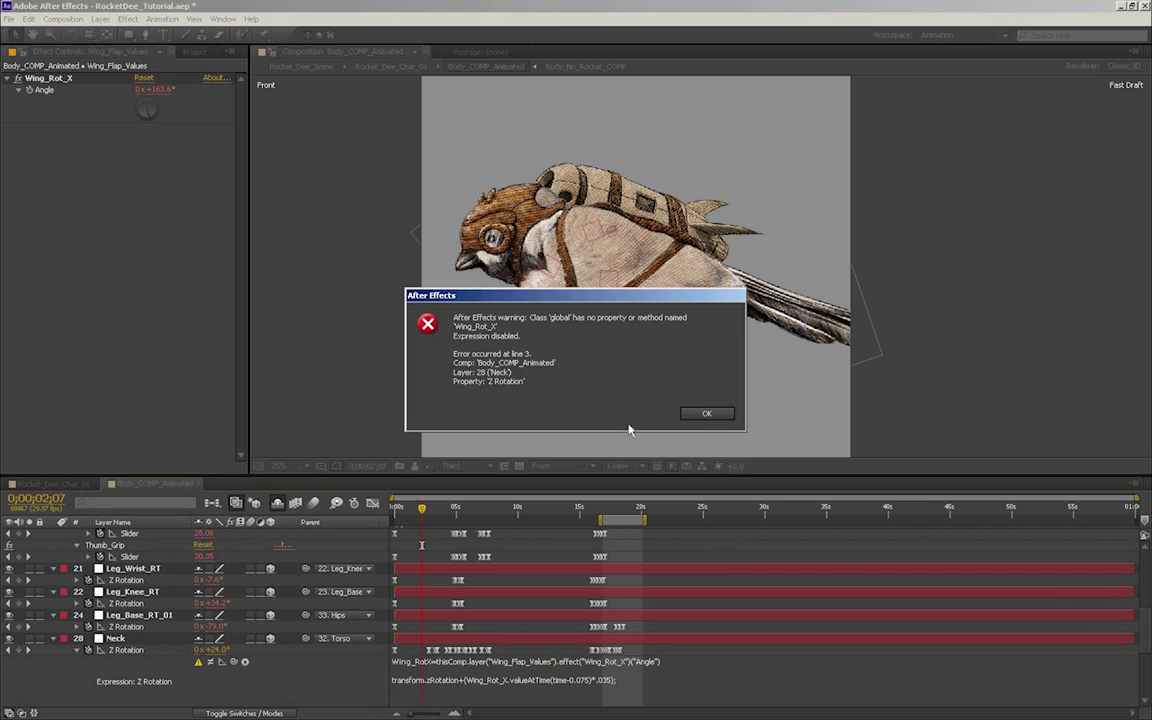
{"action": "left_click", "coordinate": [727, 414]}
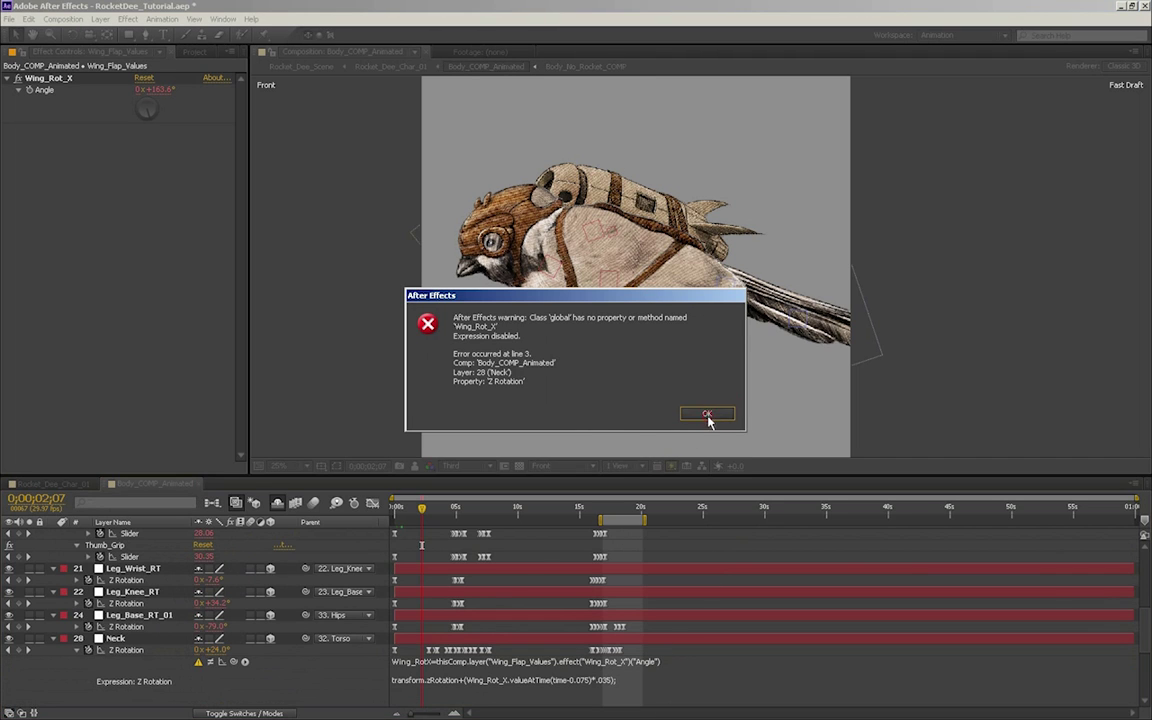
{"action": "left_click", "coordinate": [705, 413]}
{"action": "key", "text": "KP_Enter"}
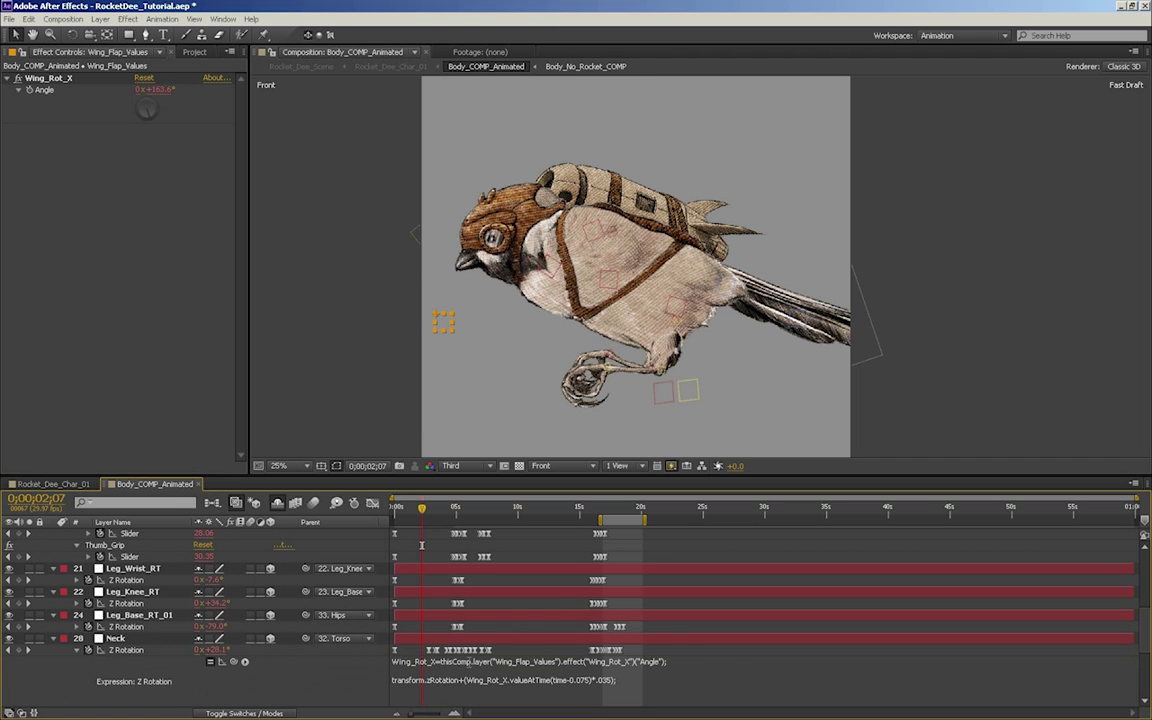
Open Neck's Z Rotation expression to examine its valueAtTime line, and close it again
{"action": "left_click", "coordinate": [705, 679]}
{"action": "left_click", "coordinate": [668, 662]}
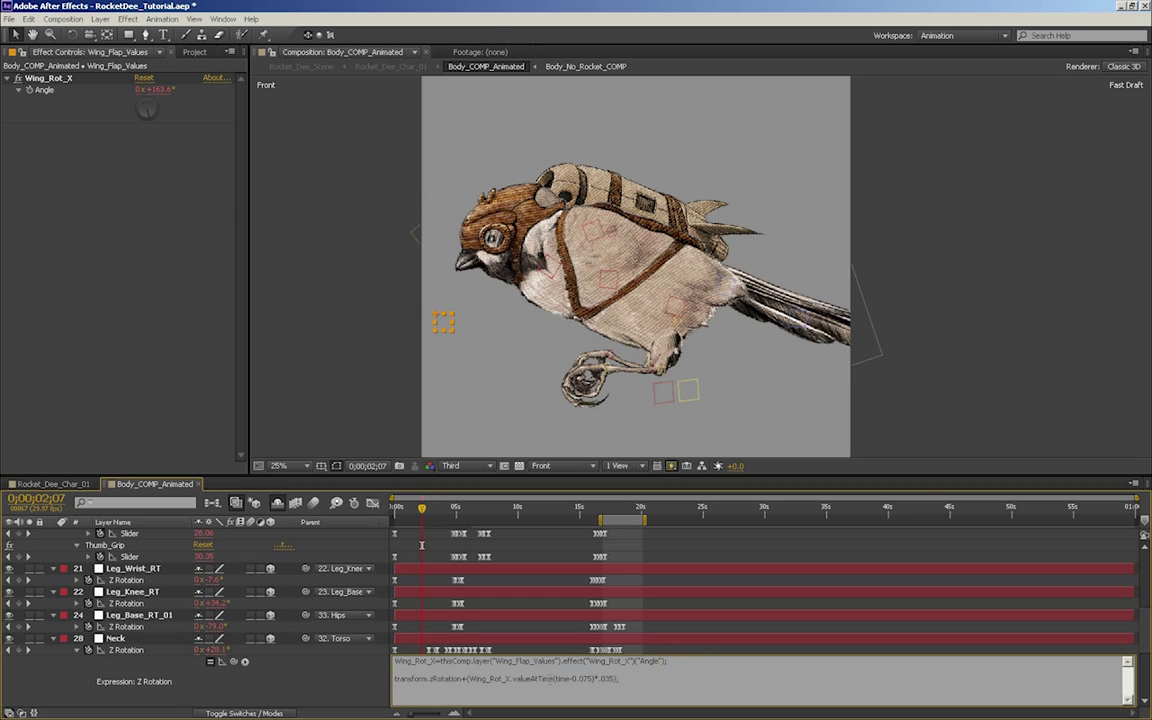
{"action": "key", "text": "KP_Enter"}
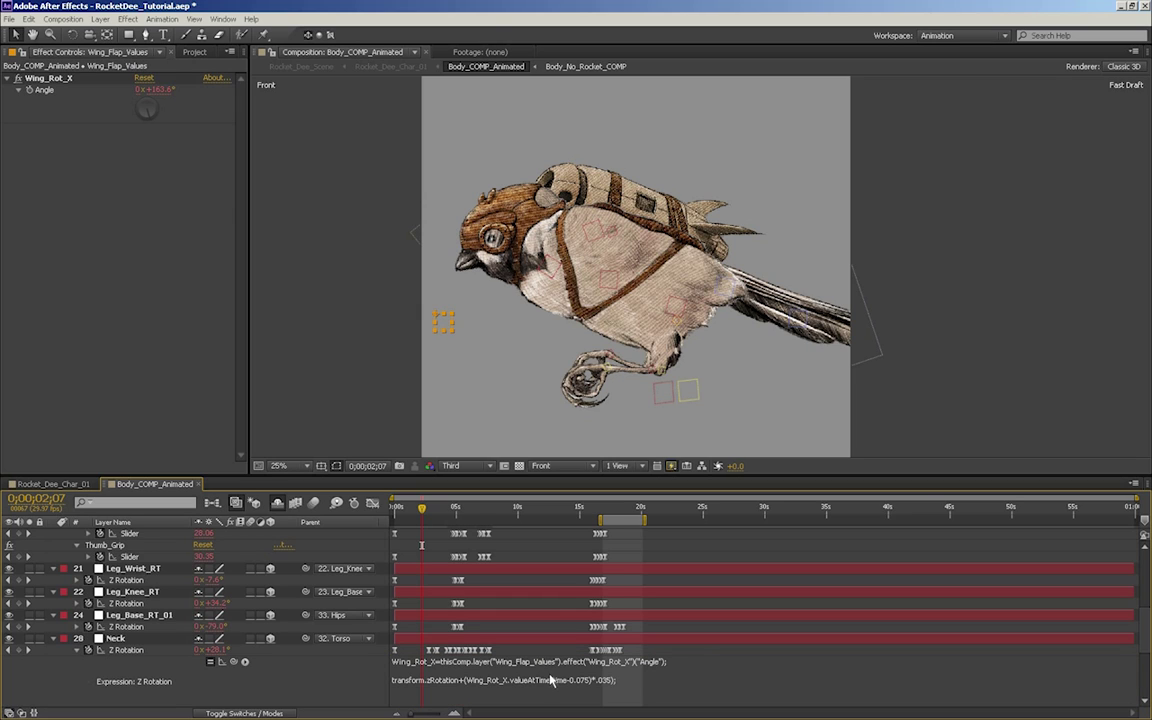
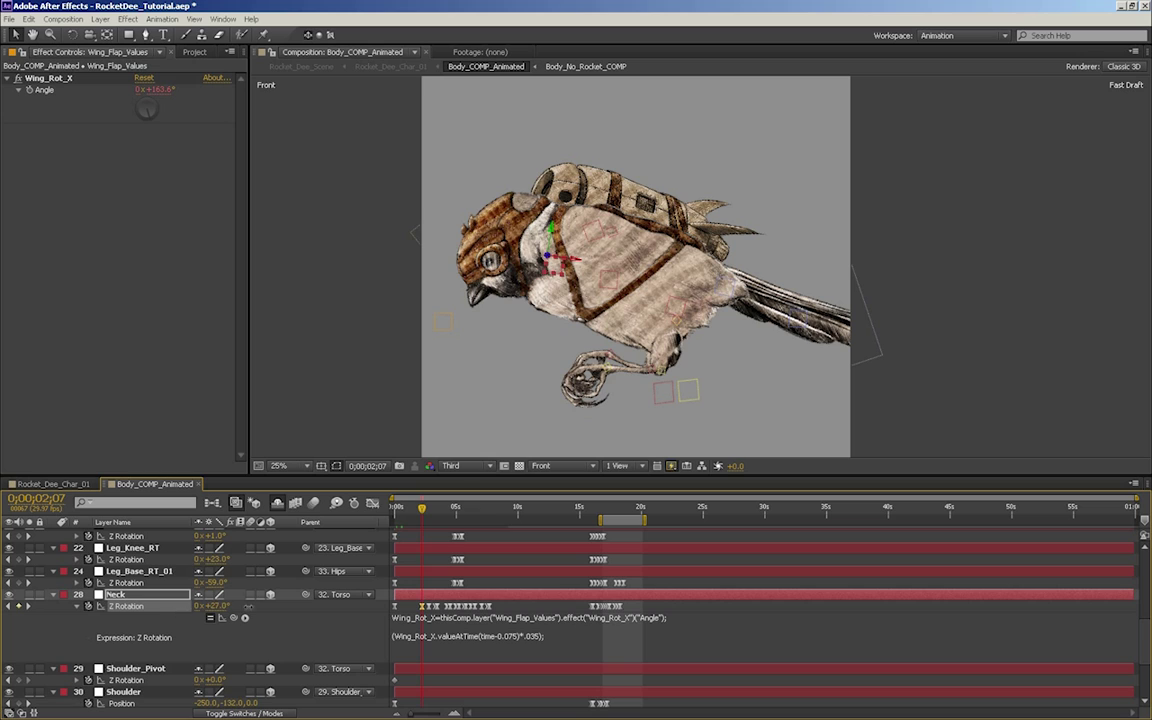
Undo the test change to Neck's Z Rotation and put transform.zRotation+ back at the start of its expression's second line
{"action": "key", "text": "ctrl+z"}
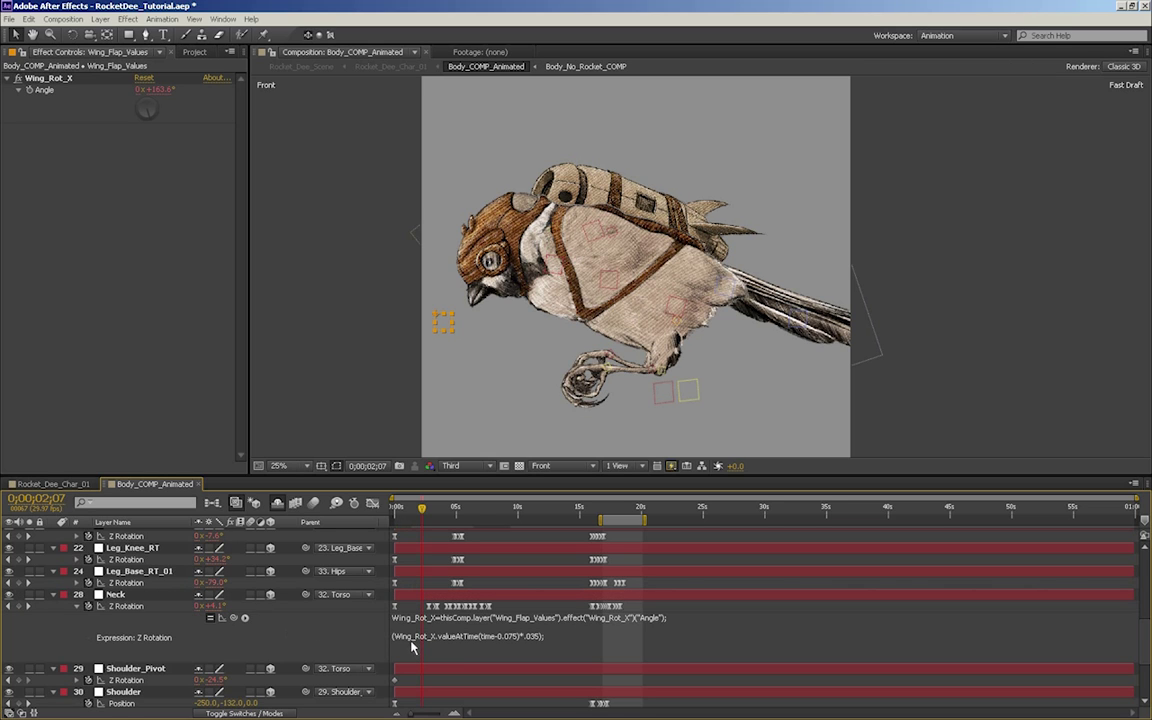
{"action": "left_click", "coordinate": [411, 645]}
{"action": "left_click", "coordinate": [396, 636]}
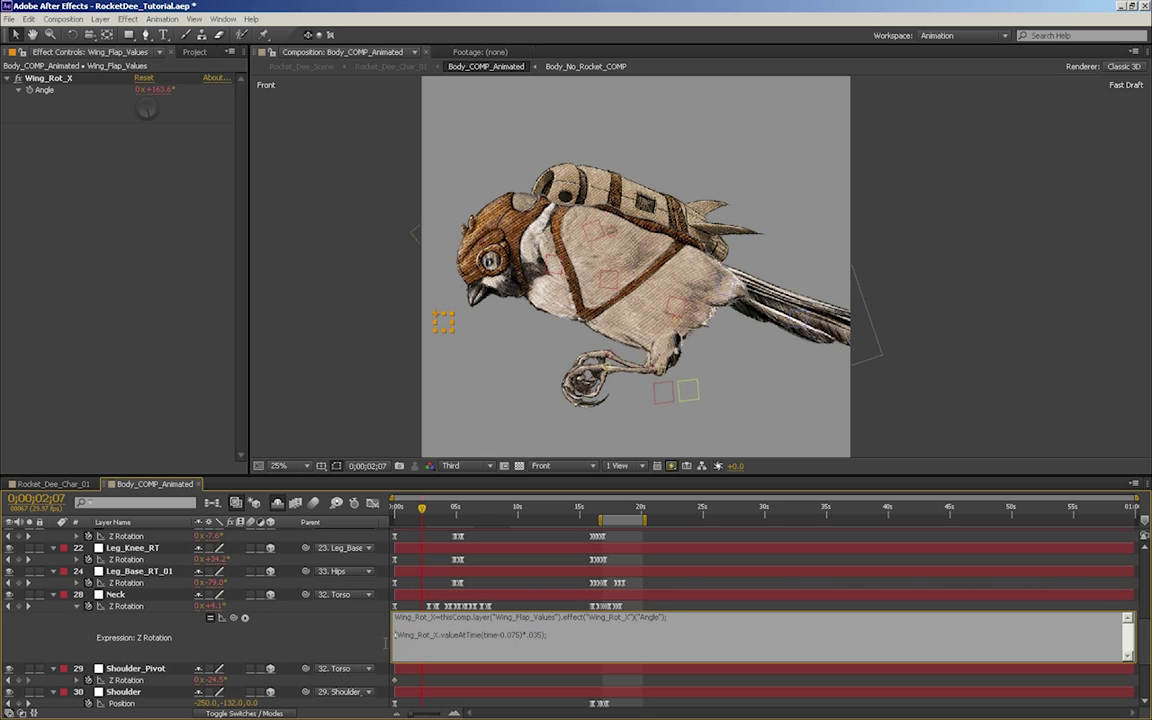
{"action": "left_click_drag", "start_coordinate": [234, 618], "coordinate": [176, 612]}
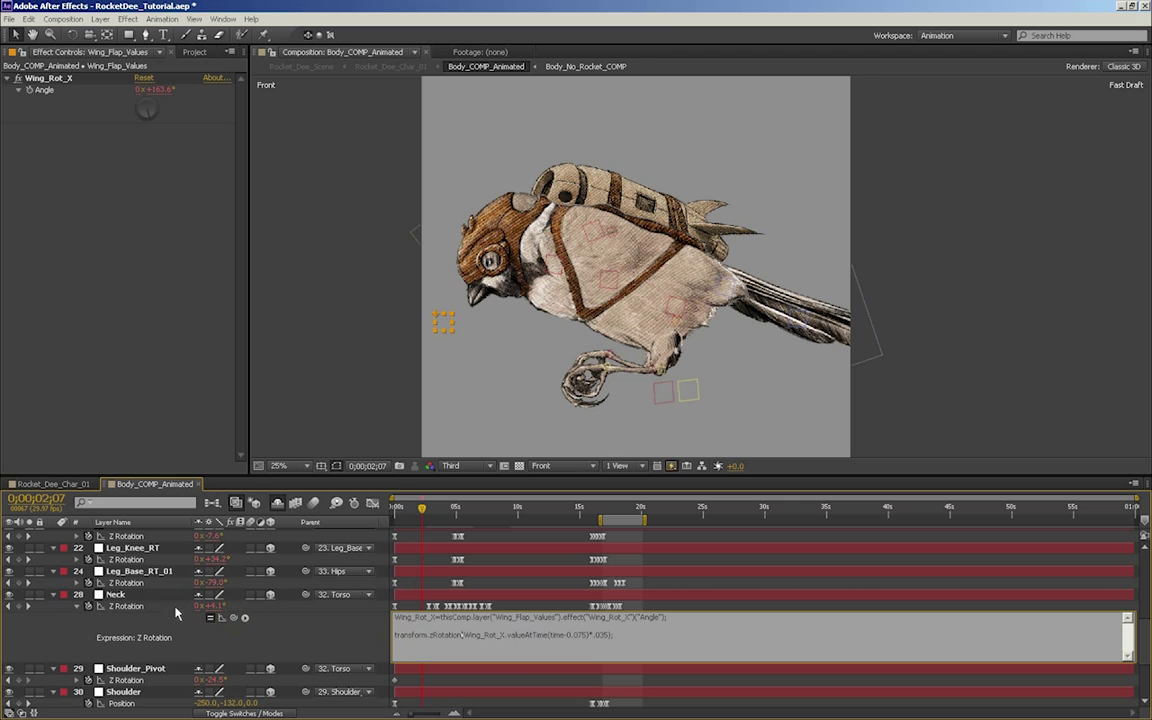
{"action": "type", "text": "+"}
{"action": "key", "text": "KP_Enter"}
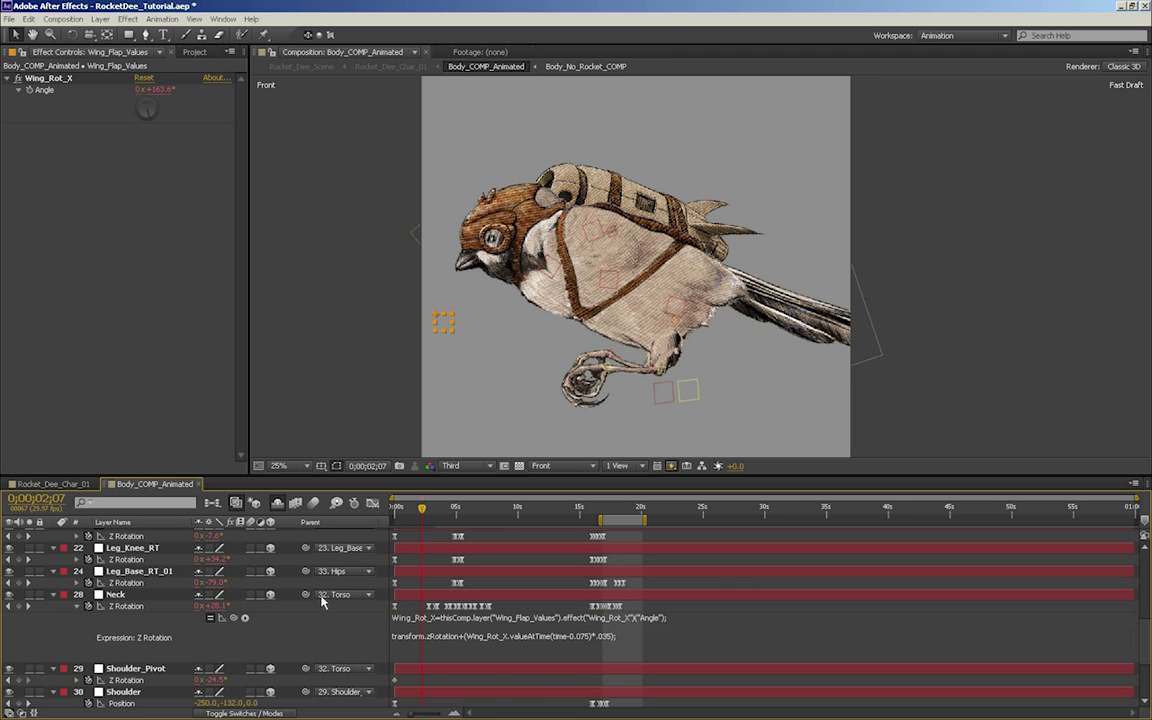
Scrub Body_COMP_Animated to 0;00;00;00 and examine Neck's Z Rotation keyframes together with its expression
{"action": "left_click", "coordinate": [411, 510]}
{"action": "left_click_drag", "start_coordinate": [411, 512], "coordinate": [386, 511]}
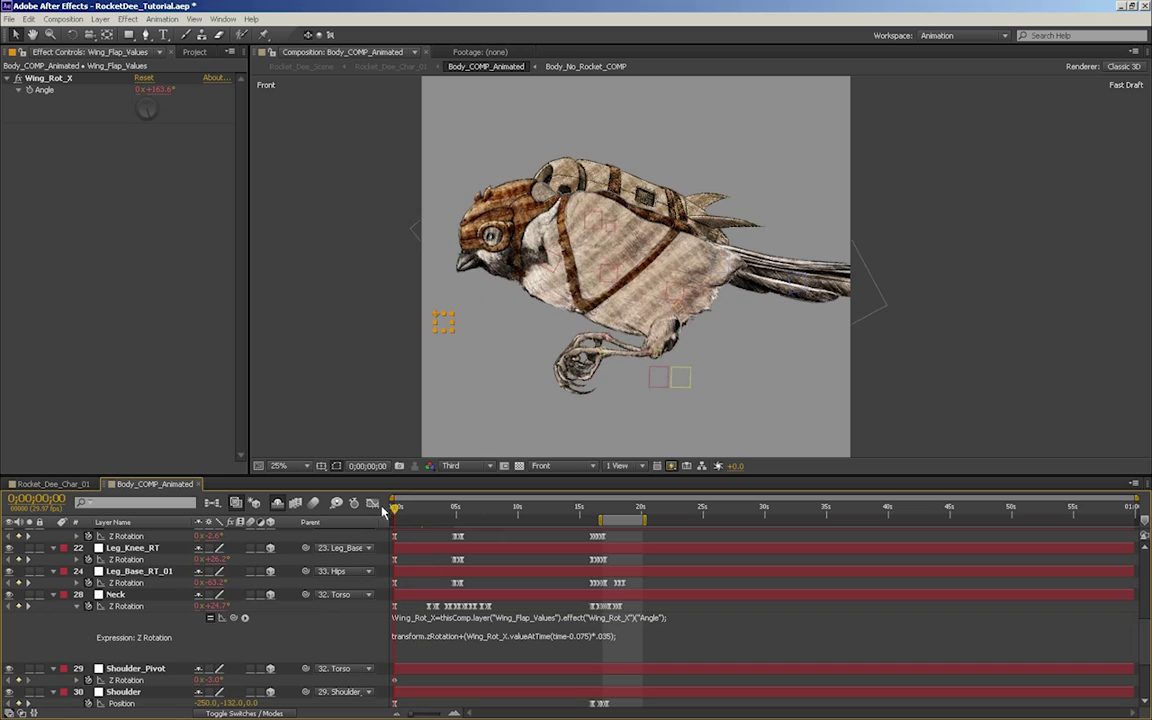
{"action": "scroll", "coordinate": [125, 630], "scroll_direction": "up", "scroll_amount": 3}
{"action": "scroll", "coordinate": [127, 632], "scroll_direction": "down", "scroll_amount": 4}
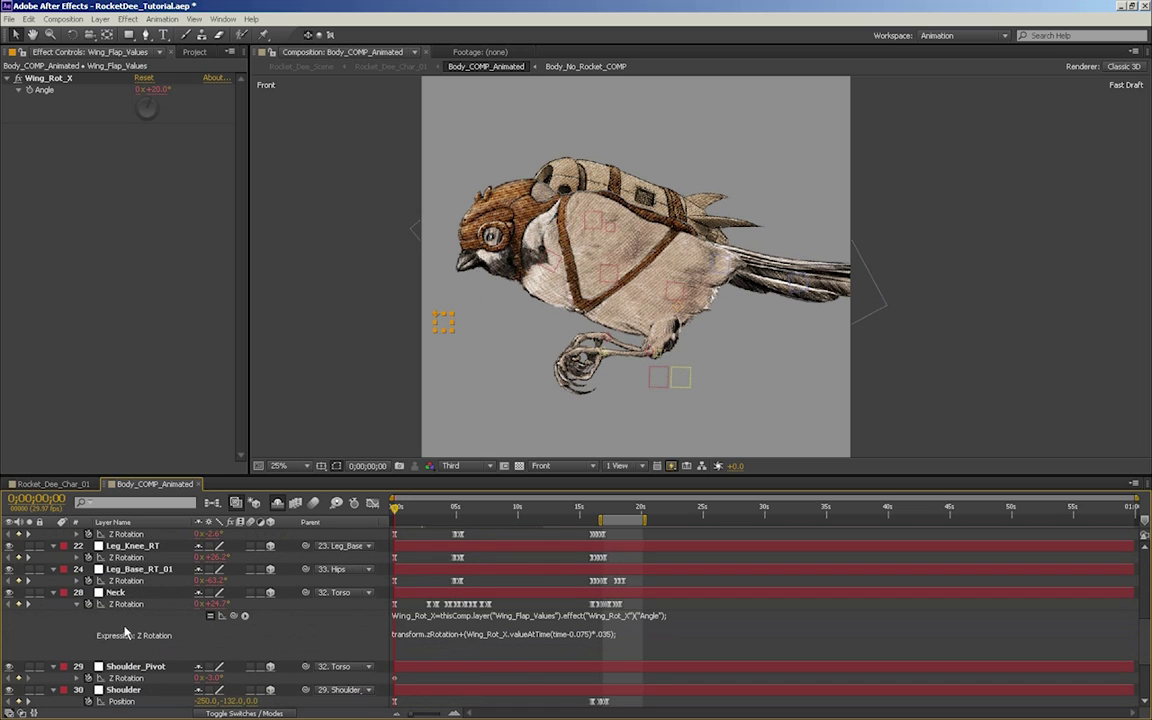
{"action": "left_click", "coordinate": [133, 594]}
{"action": "left_click", "coordinate": [435, 640]}
{"action": "left_click", "coordinate": [435, 645]}
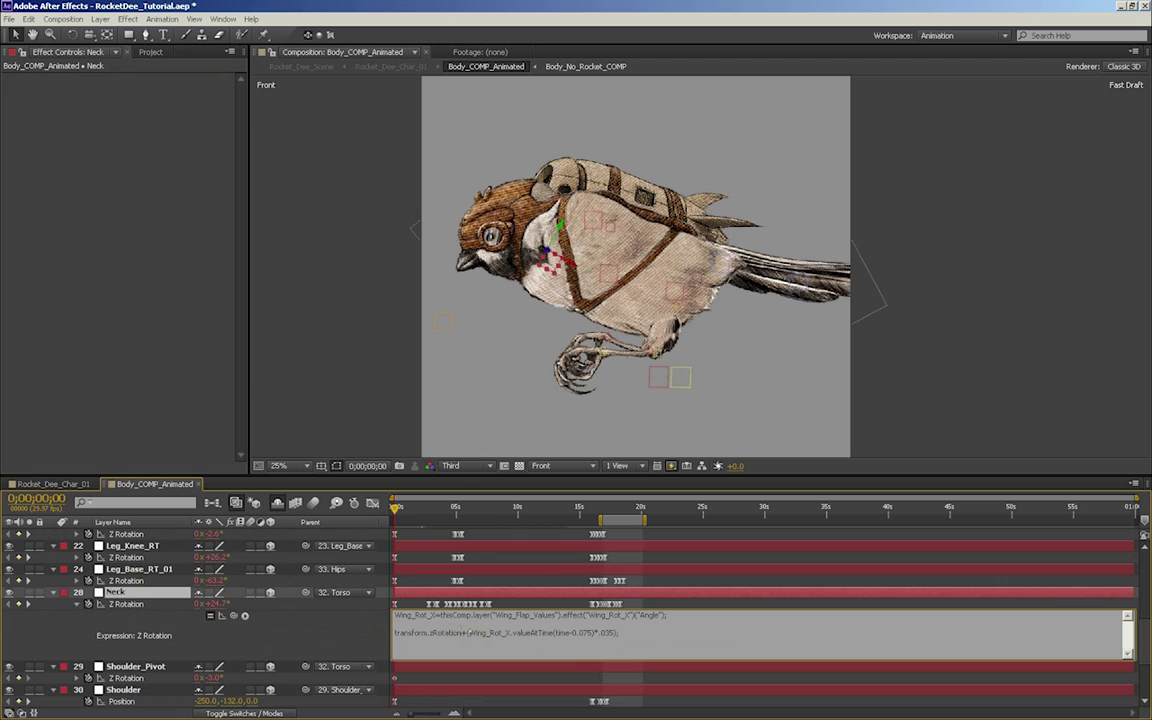
{"action": "left_click", "coordinate": [121, 607]}
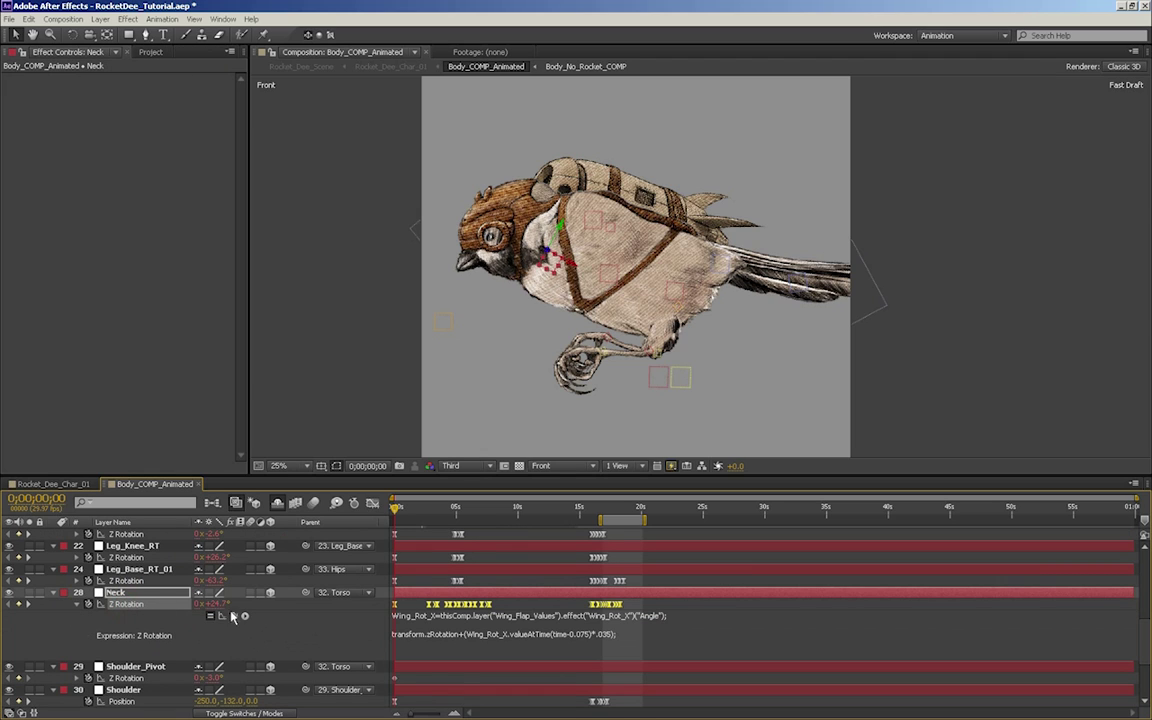
{"action": "left_click", "coordinate": [482, 644]}
{"action": "key", "text": "KP_Enter"}
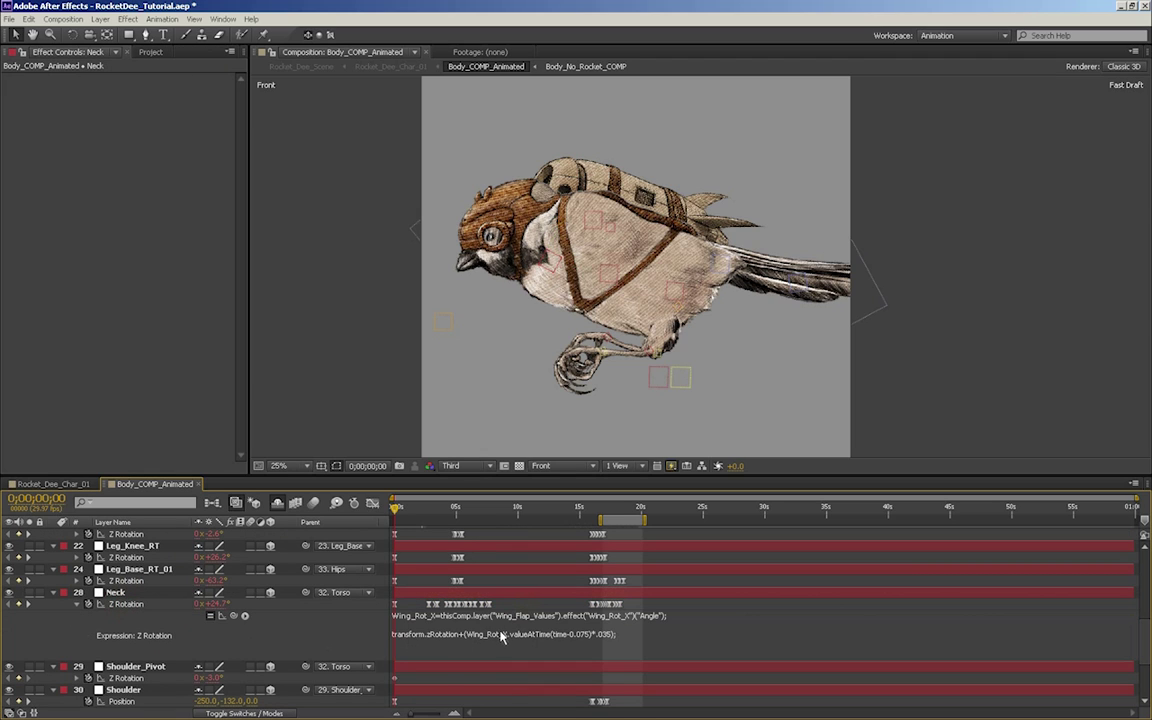
Select Wing_Flap_Values and compare its Wing_Rot_X Angle expression with the time-0.075 term in Neck's Z Rotation expression
{"action": "scroll", "coordinate": [233, 626], "scroll_direction": "up", "scroll_amount": 10}
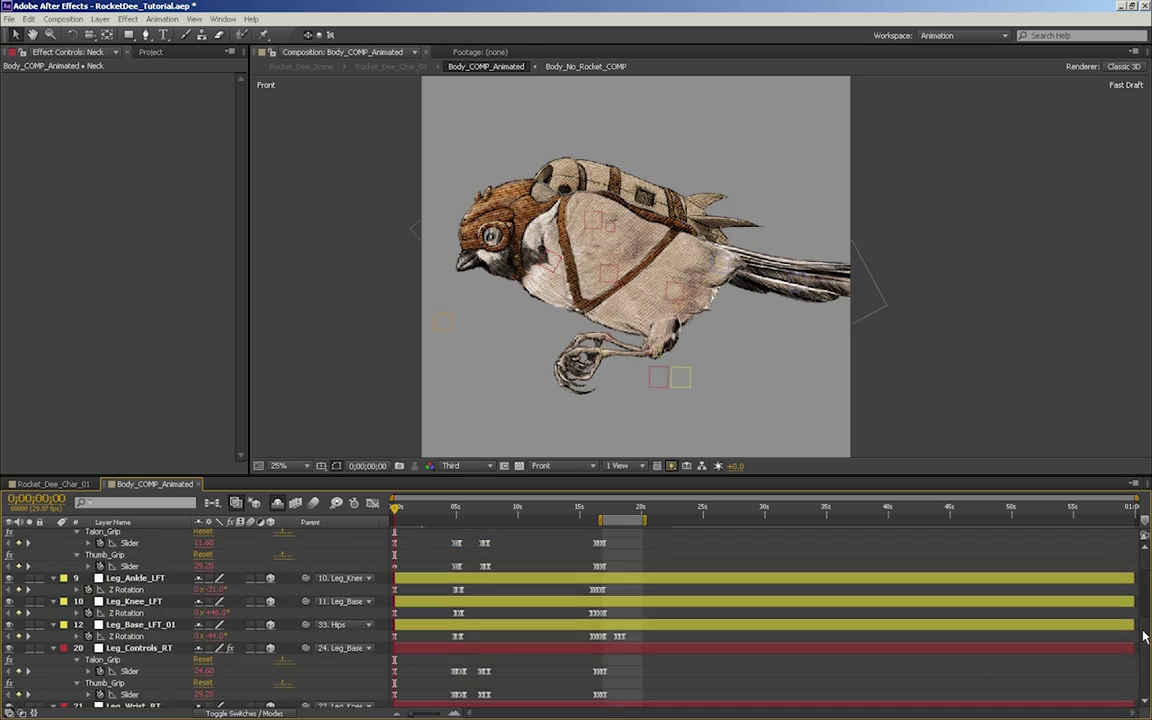
{"action": "left_click", "coordinate": [145, 534]}
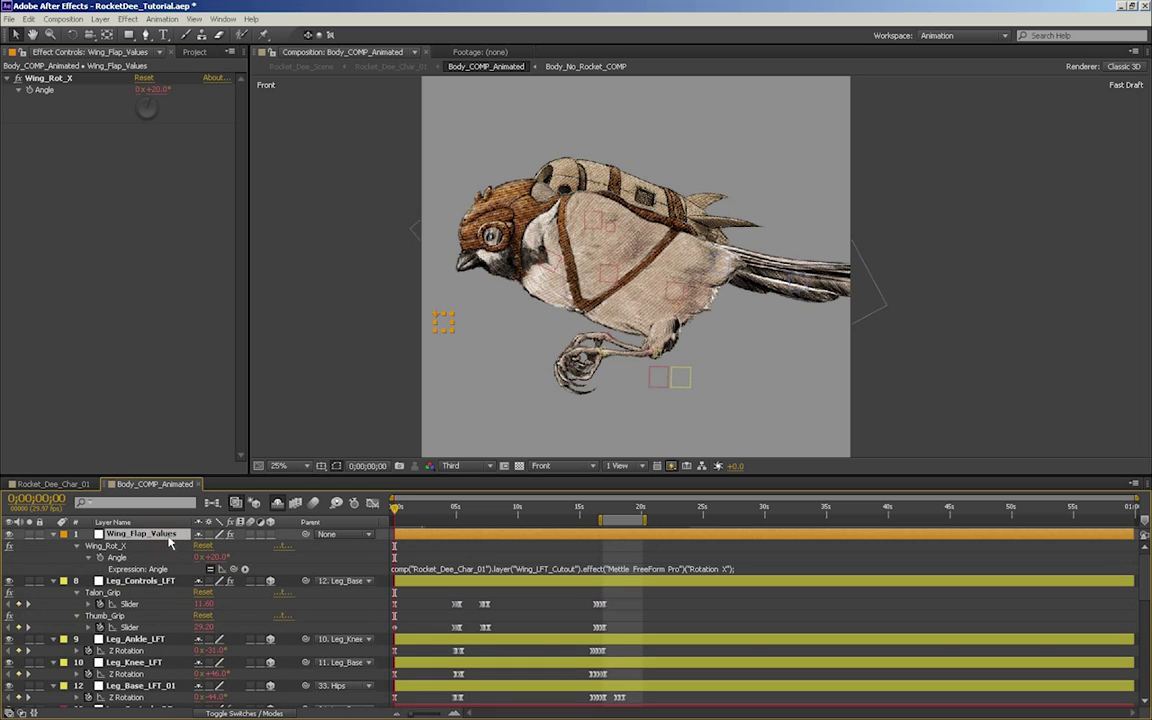
{"action": "scroll", "coordinate": [1148, 575], "scroll_direction": "down", "scroll_amount": 2}
{"action": "scroll", "coordinate": [1148, 575], "scroll_direction": "down", "scroll_amount": 5}
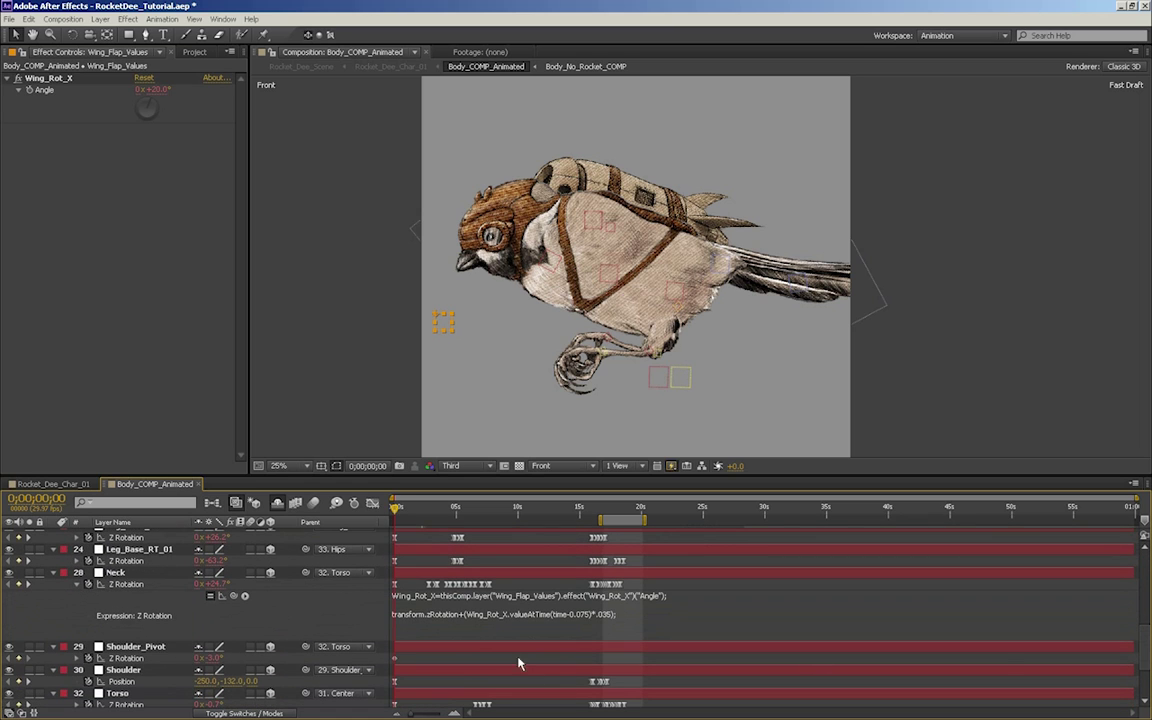
{"action": "left_click", "coordinate": [549, 614]}
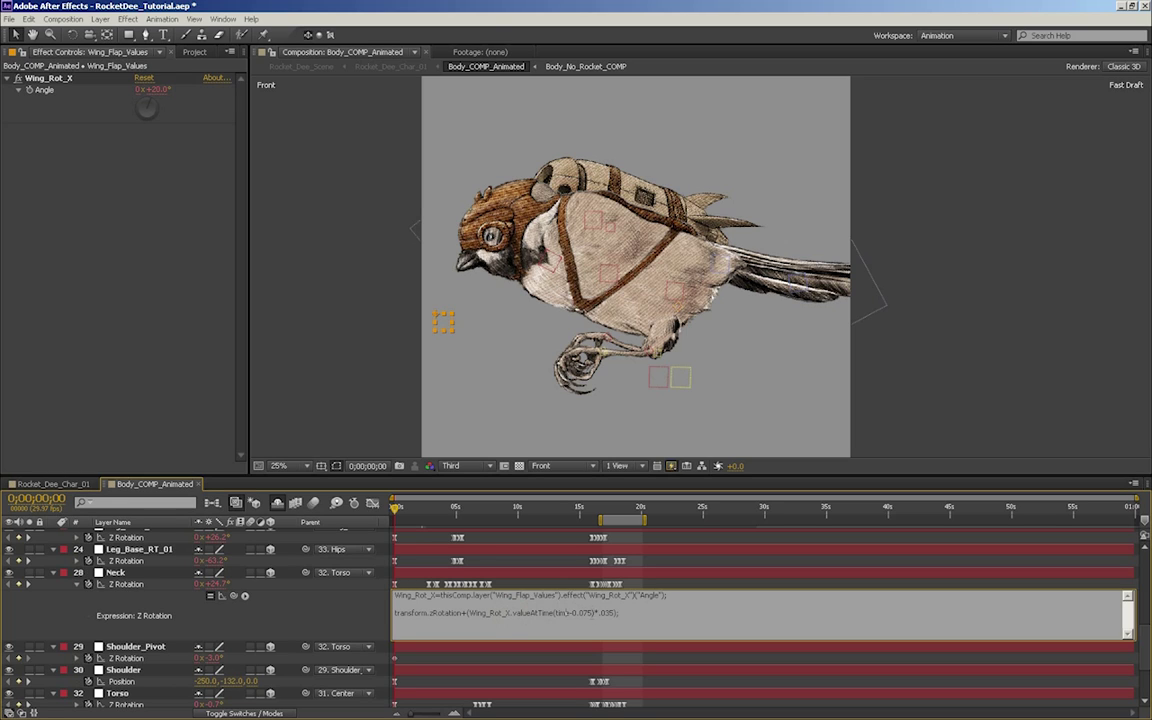
{"action": "left_click", "coordinate": [534, 553]}
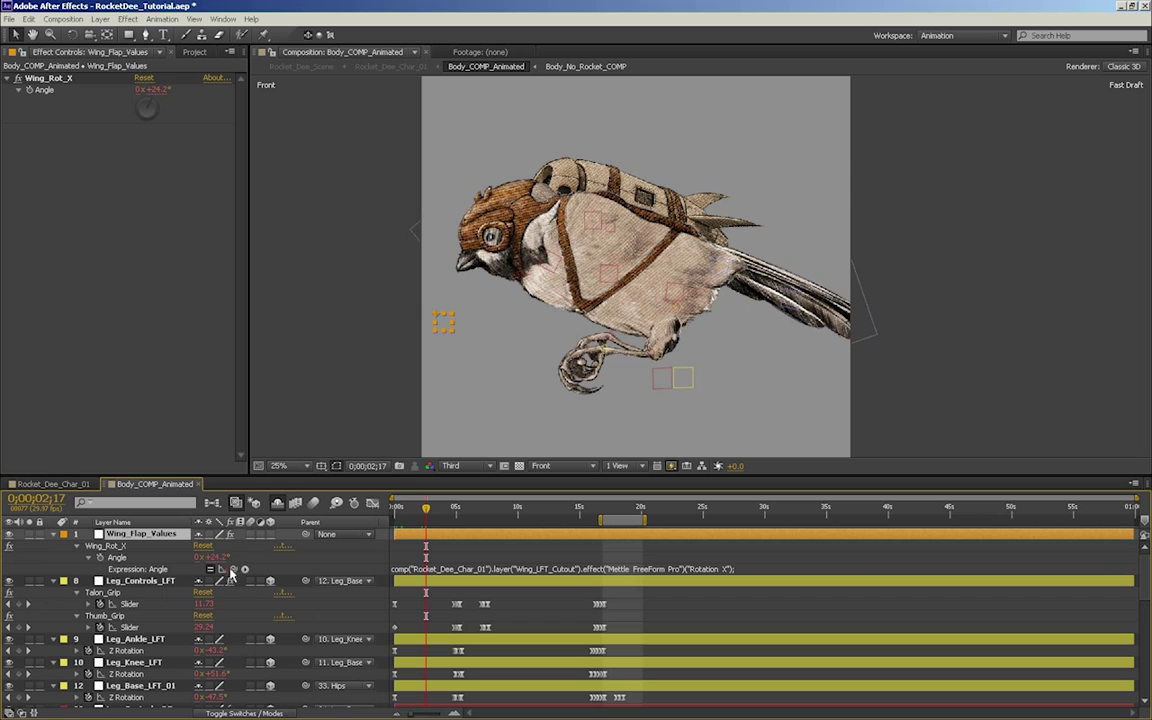
Scrub to 0;00;02;13 and examine the .035 multiplier in Neck's expression alongside the Wing_Rot_X Angle
{"action": "left_click", "coordinate": [424, 510]}
{"action": "left_click_drag", "start_coordinate": [424, 510], "coordinate": [424, 511]}
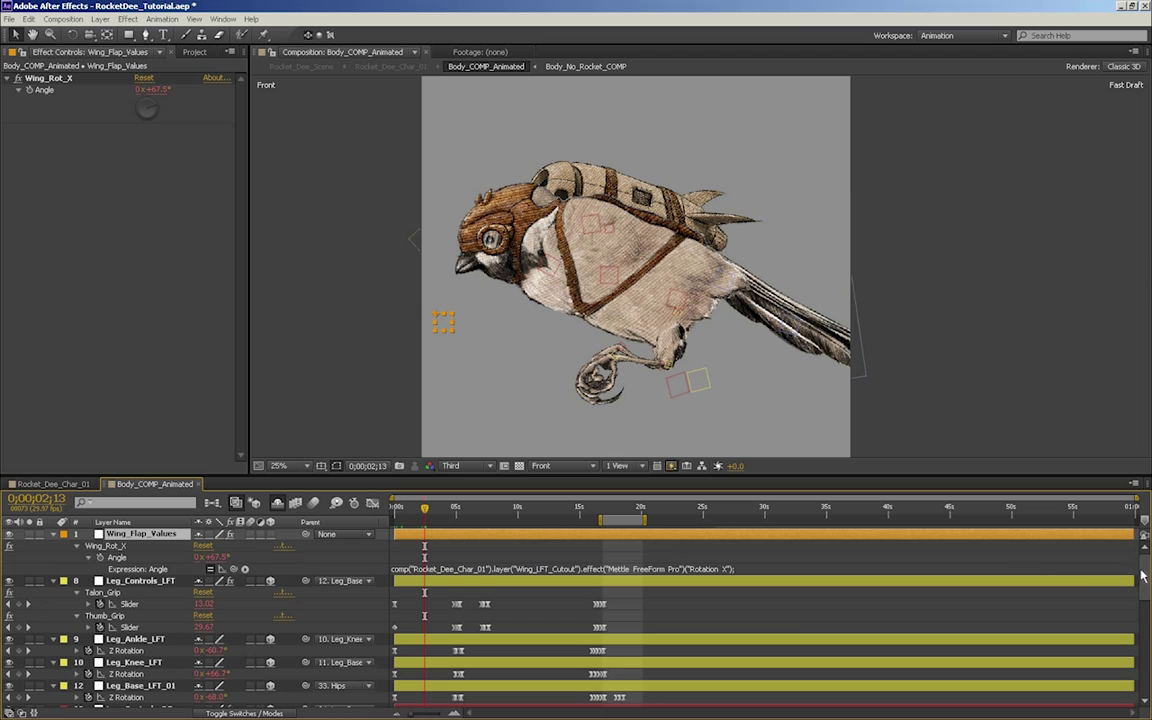
{"action": "scroll", "coordinate": [1142, 576], "scroll_direction": "down", "scroll_amount": 10}
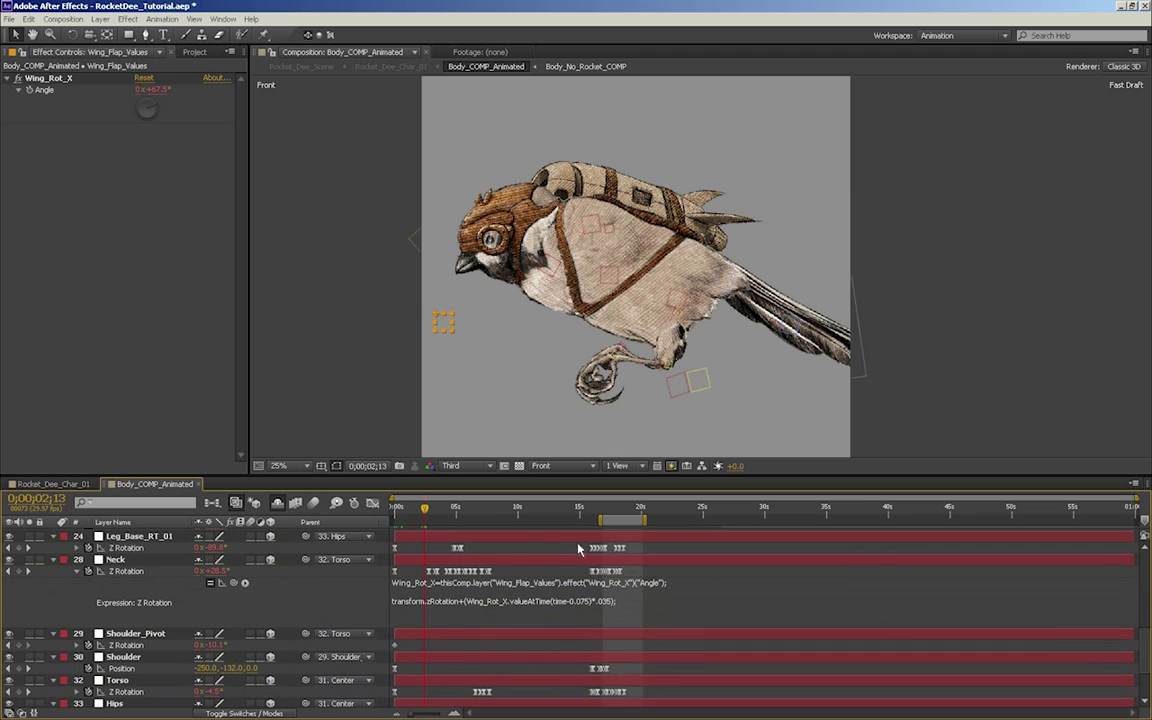
{"action": "left_click", "coordinate": [595, 601]}
{"action": "left_click", "coordinate": [595, 602]}
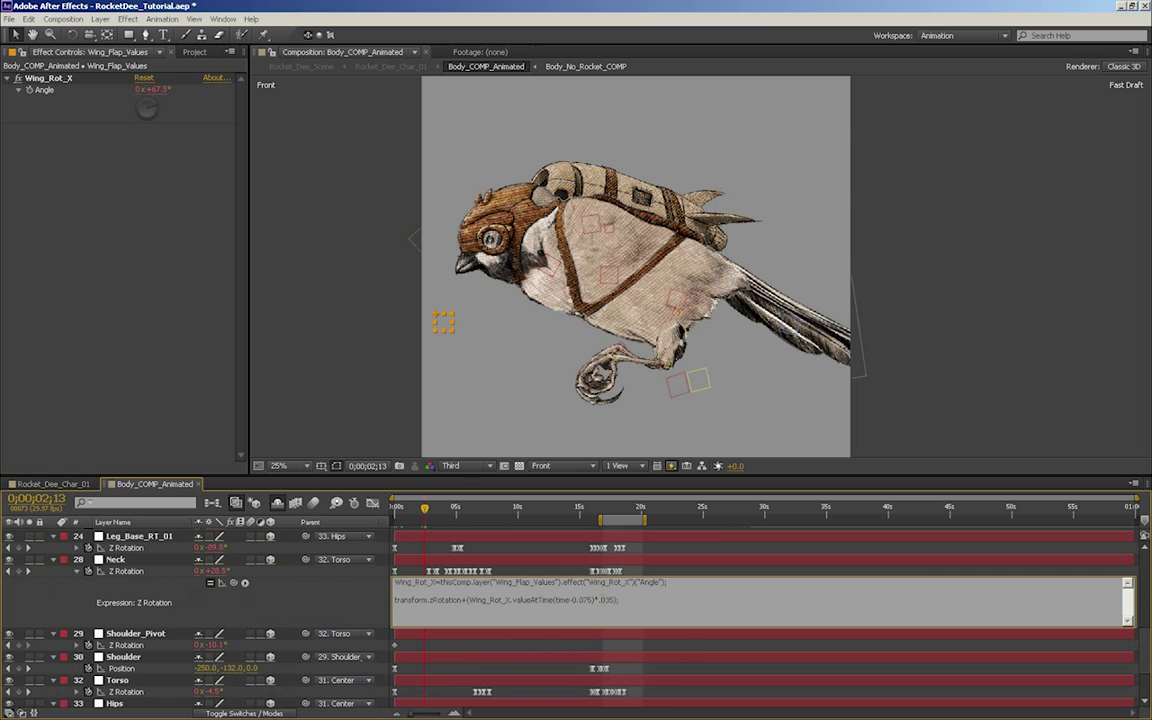
{"action": "double_click", "coordinate": [600, 600]}
{"action": "left_click_drag", "start_coordinate": [1143, 642], "coordinate": [1136, 557]}
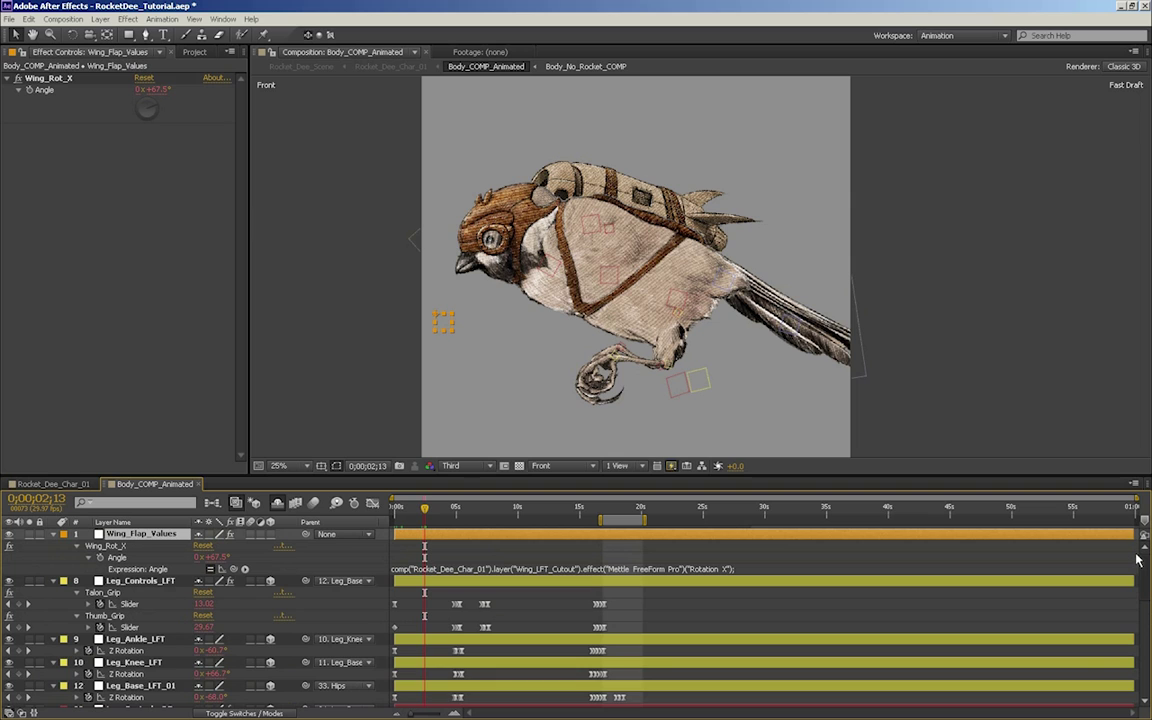
{"action": "scroll", "coordinate": [1137, 560], "scroll_direction": "down", "scroll_amount": 10}
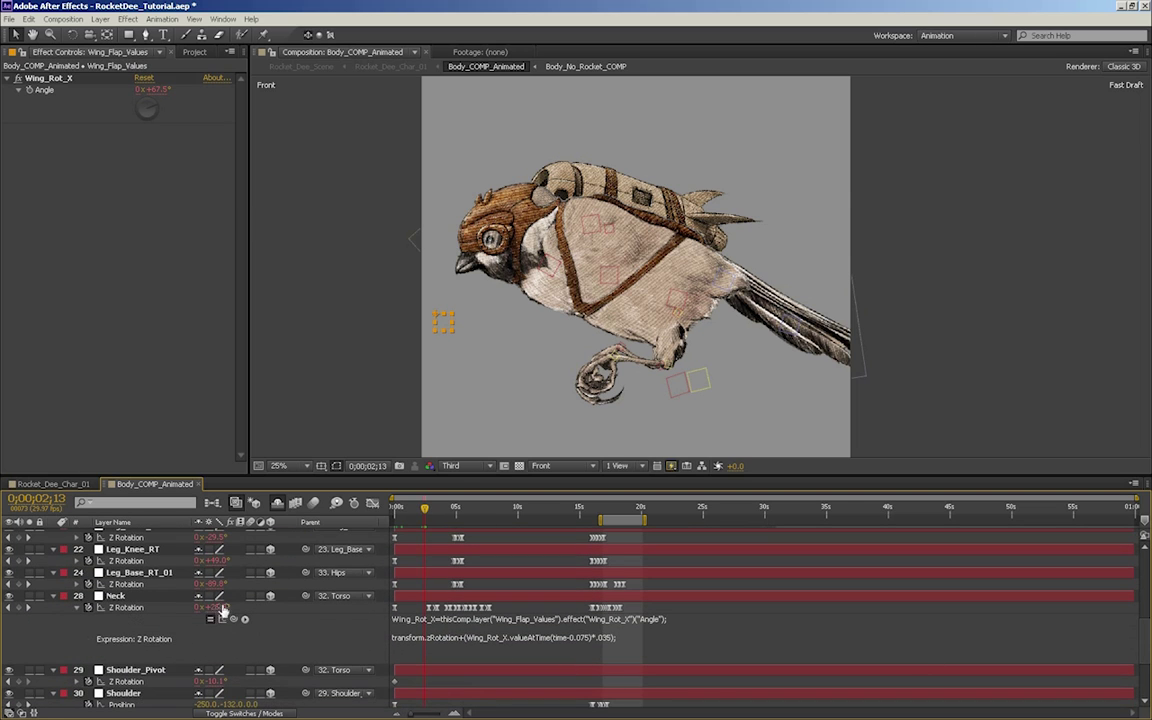
Try Neck's Z Rotation at about 81.5°, undo it, and open its expression to look at the .035 multiplier
{"action": "left_click_drag", "start_coordinate": [214, 608], "coordinate": [252, 602]}
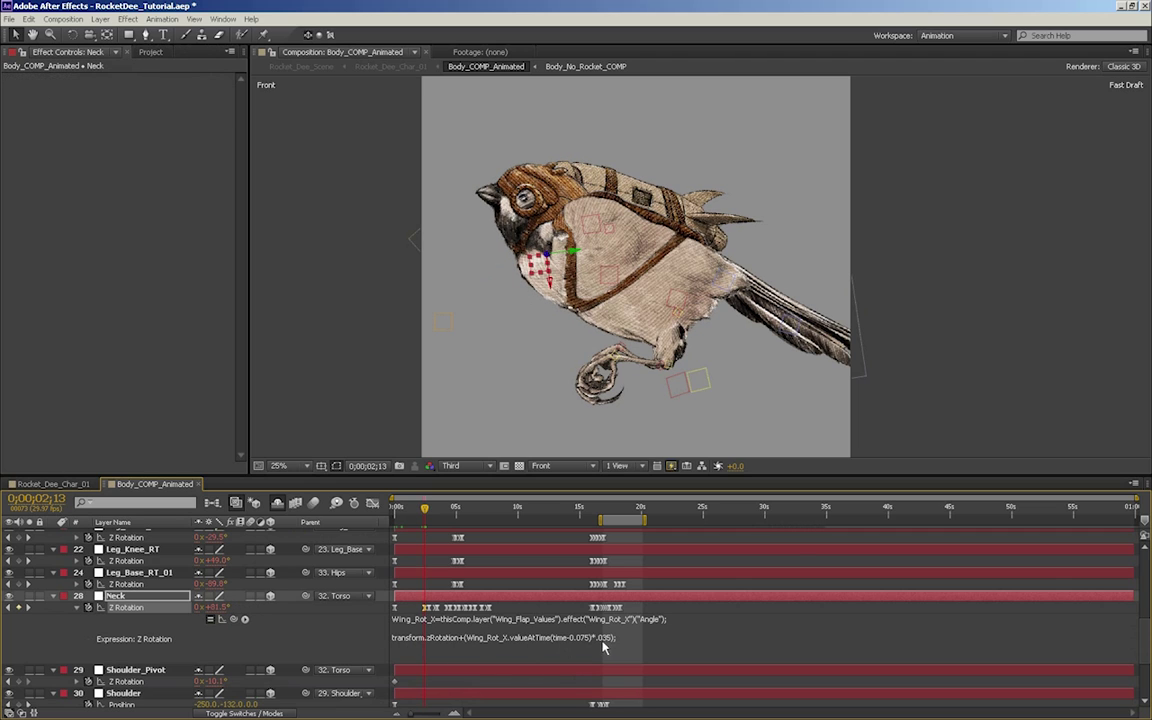
{"action": "key", "text": "ctrl+z"}
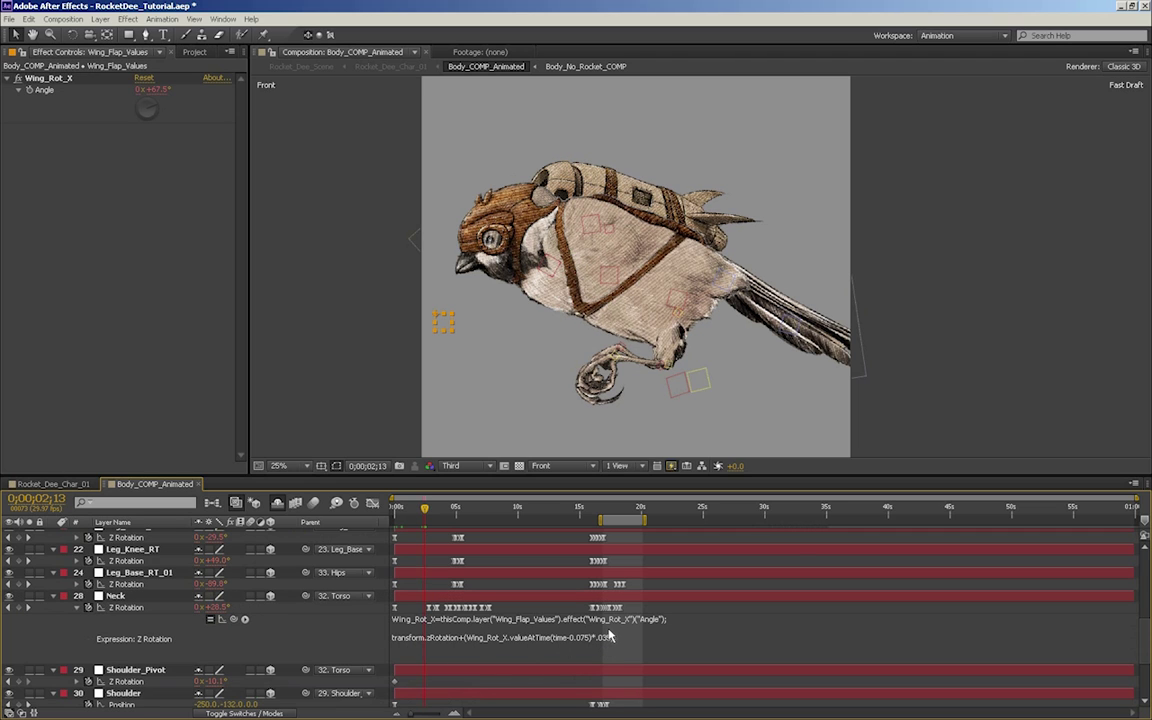
{"action": "left_click", "coordinate": [612, 636]}
{"action": "left_click", "coordinate": [662, 636]}
{"action": "key", "text": "KP_Enter"}
Try editing the 0.075 time offset in Neck's Z Rotation expression
{"action": "left_click", "coordinate": [586, 643]}
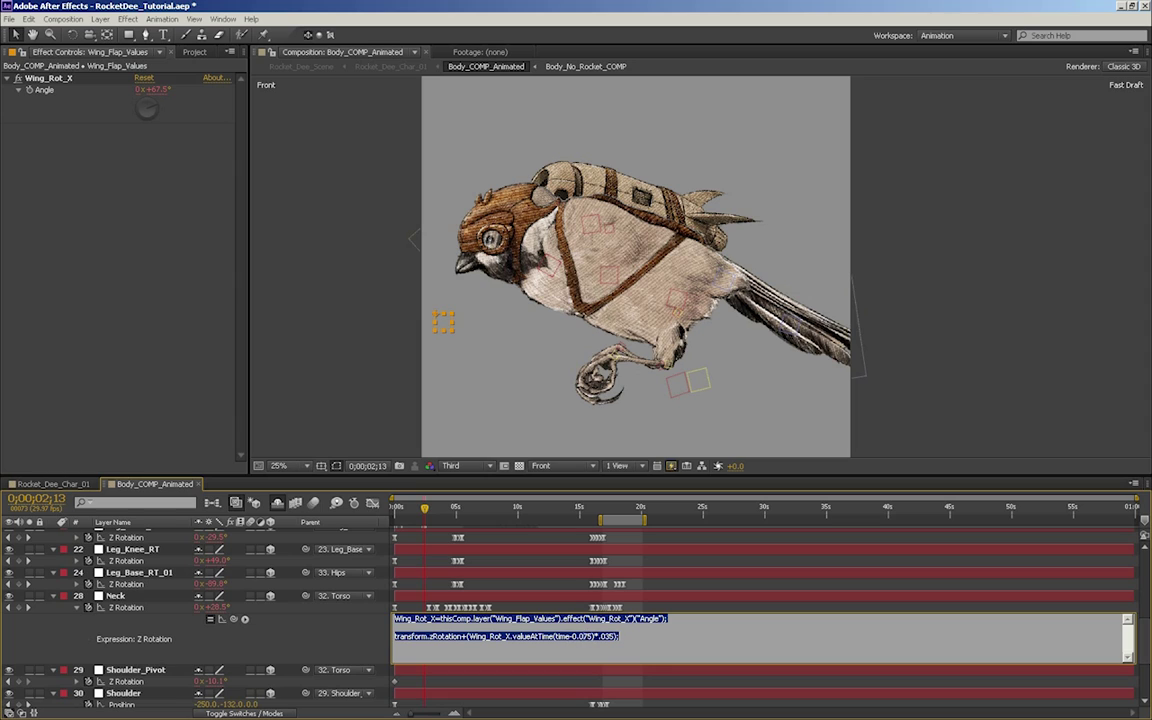
{"action": "left_click", "coordinate": [574, 638]}
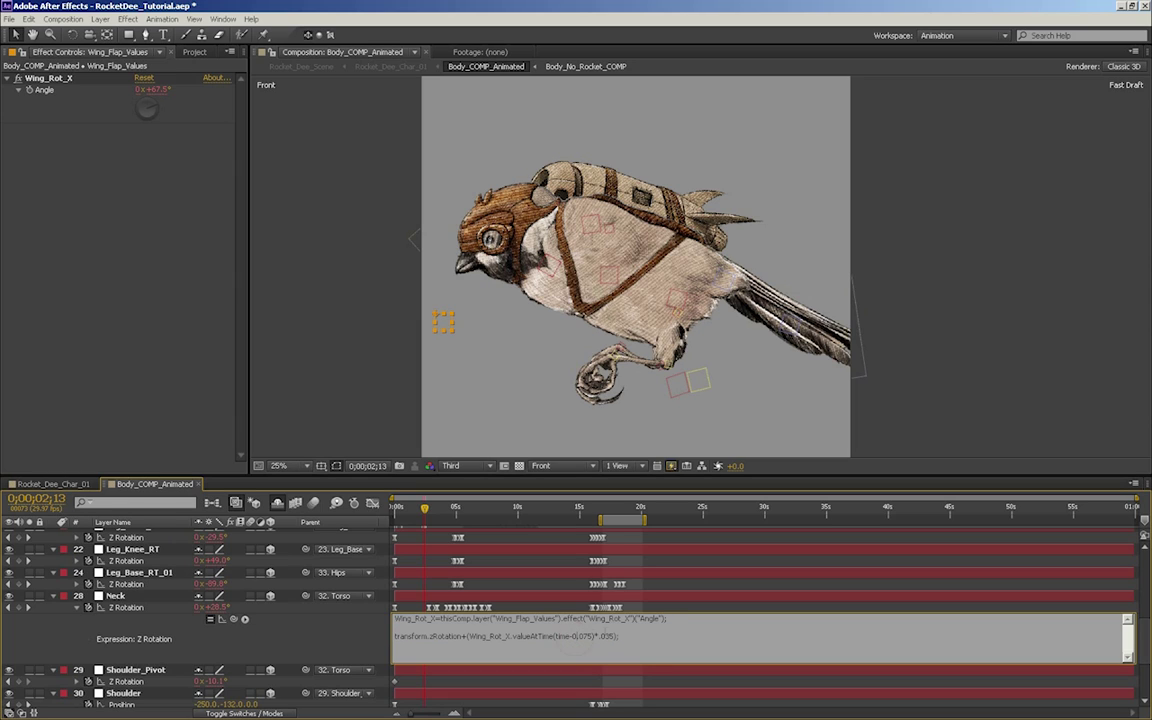
{"action": "key", "text": "BackSpace"}
{"action": "type", "text": "1("}
{"action": "left_click", "coordinate": [700, 596]}
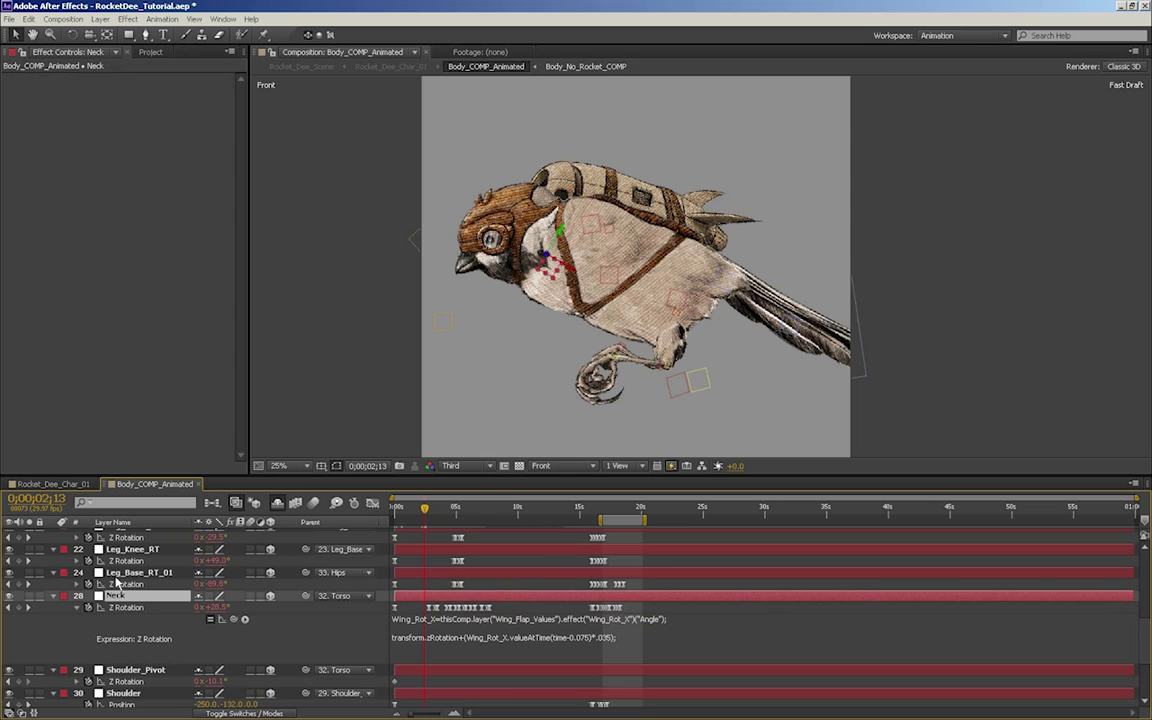
Expand Neck's full Transform properties, collapse them, and reveal only its Z Rotation expression again
{"action": "left_click", "coordinate": [53, 597]}
{"action": "left_click", "coordinate": [53, 597]}
{"action": "scroll", "coordinate": [57, 602], "scroll_direction": "down", "scroll_amount": 2}
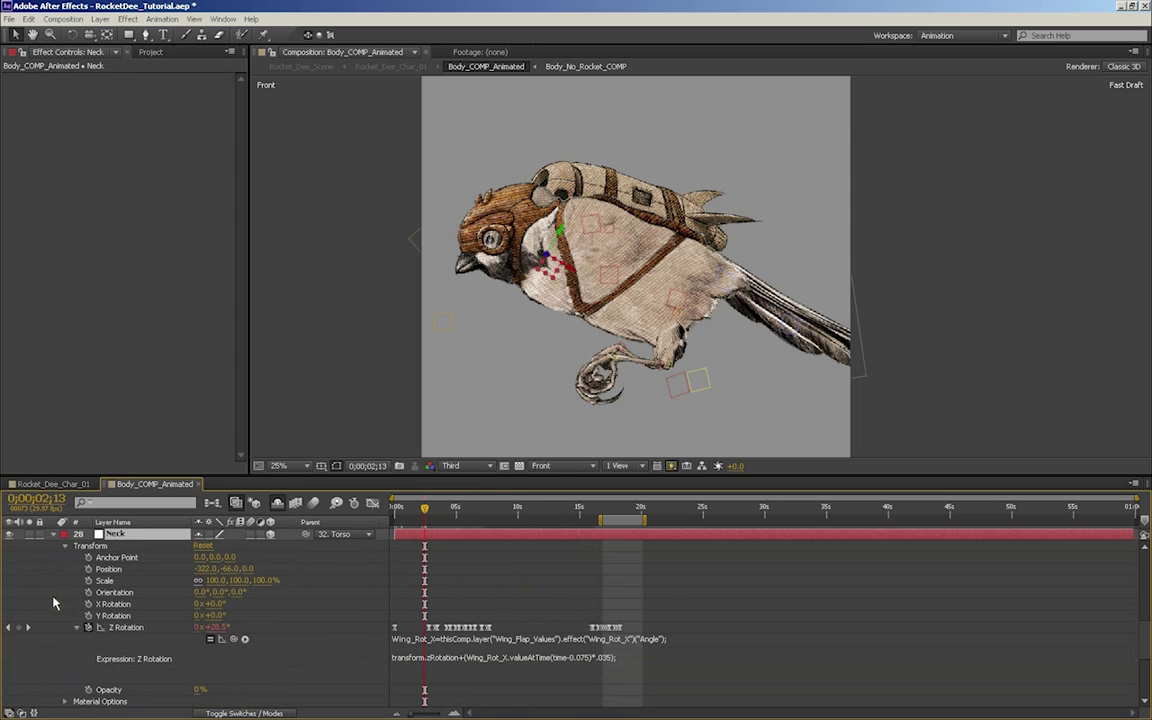
{"action": "left_click", "coordinate": [64, 545]}
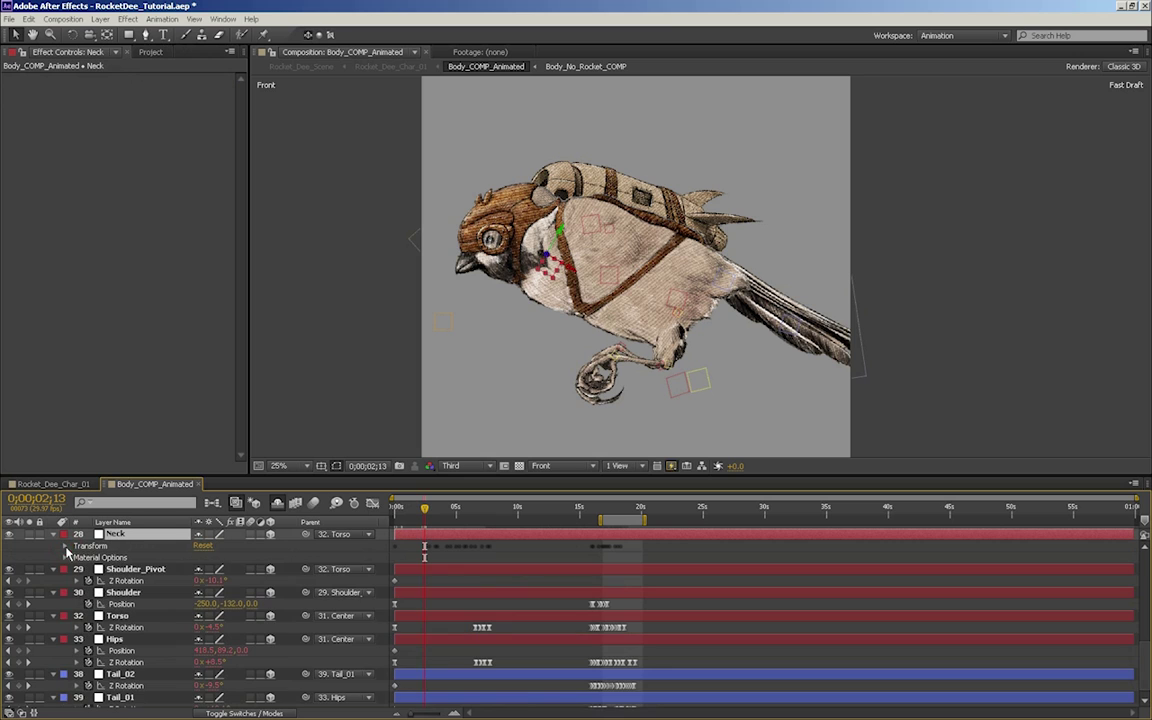
{"action": "key", "text": "e"}
{"action": "key", "text": "e"}
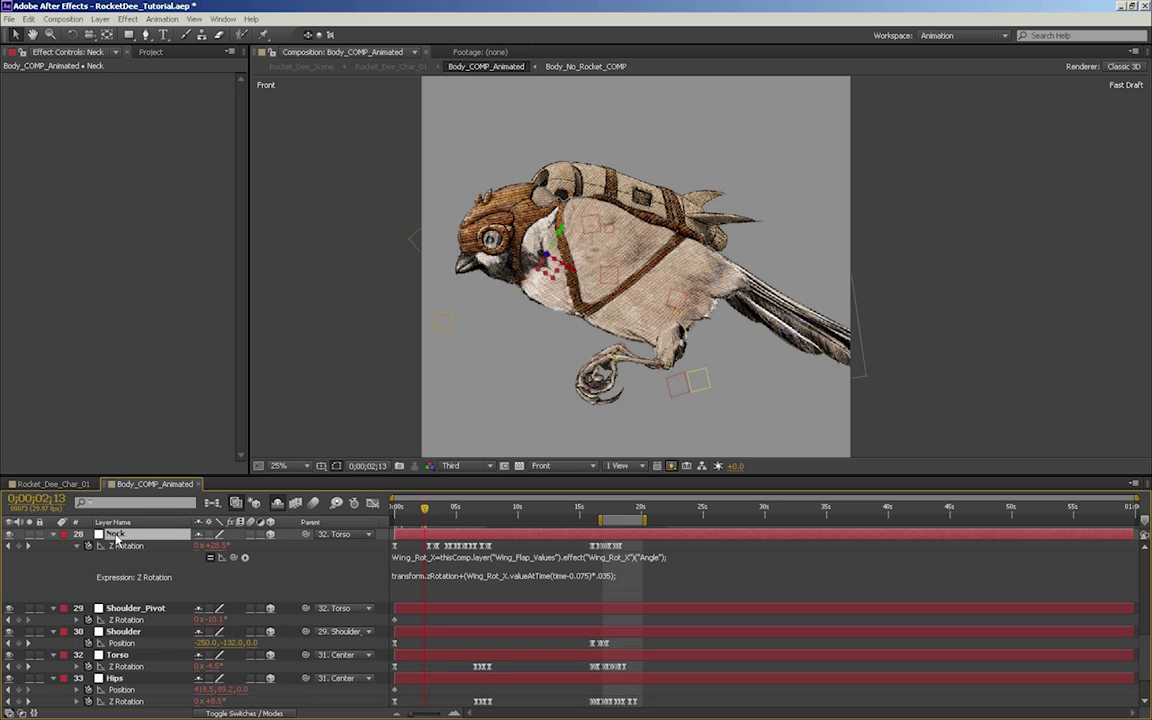
Scrub the start of Body_COMP_Animated, switch to Rocket_Dee_Char_01, and scrub it to 0;00;00;12 to view the wing flap
{"action": "scroll", "coordinate": [538, 591], "scroll_direction": "up", "scroll_amount": 5}
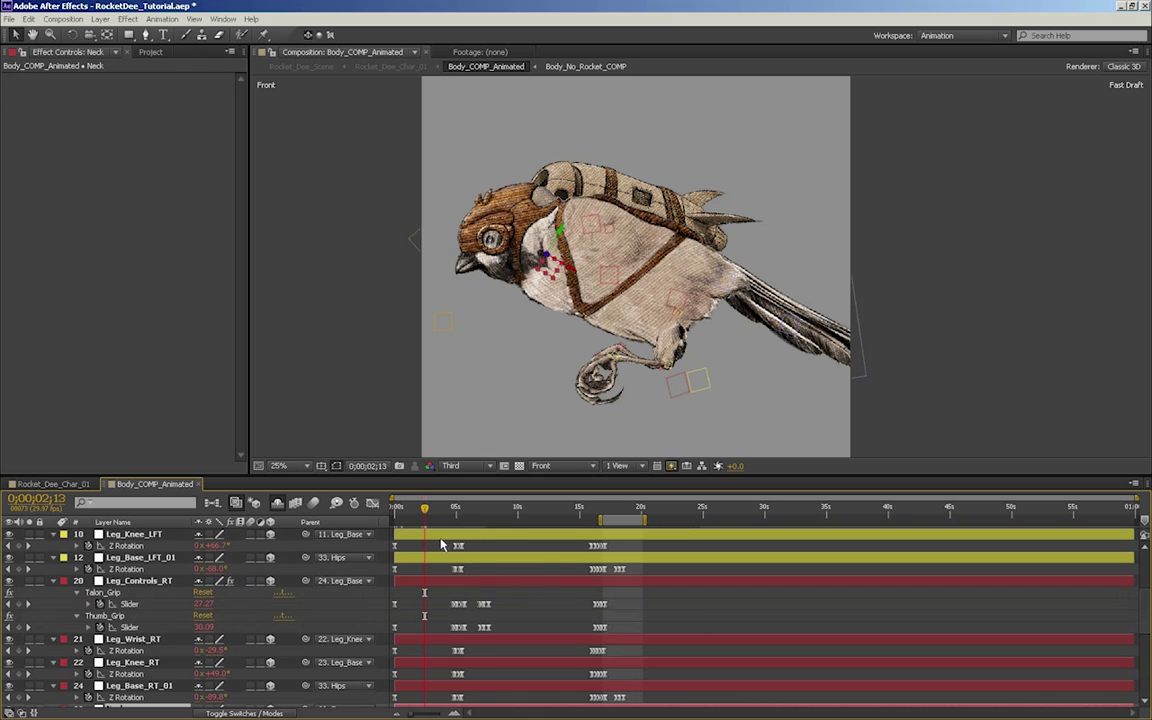
{"action": "scroll", "coordinate": [443, 545], "scroll_direction": "up", "scroll_amount": 4}
{"action": "left_click_drag", "start_coordinate": [400, 514], "coordinate": [421, 513]}
{"action": "left_click", "coordinate": [55, 484]}
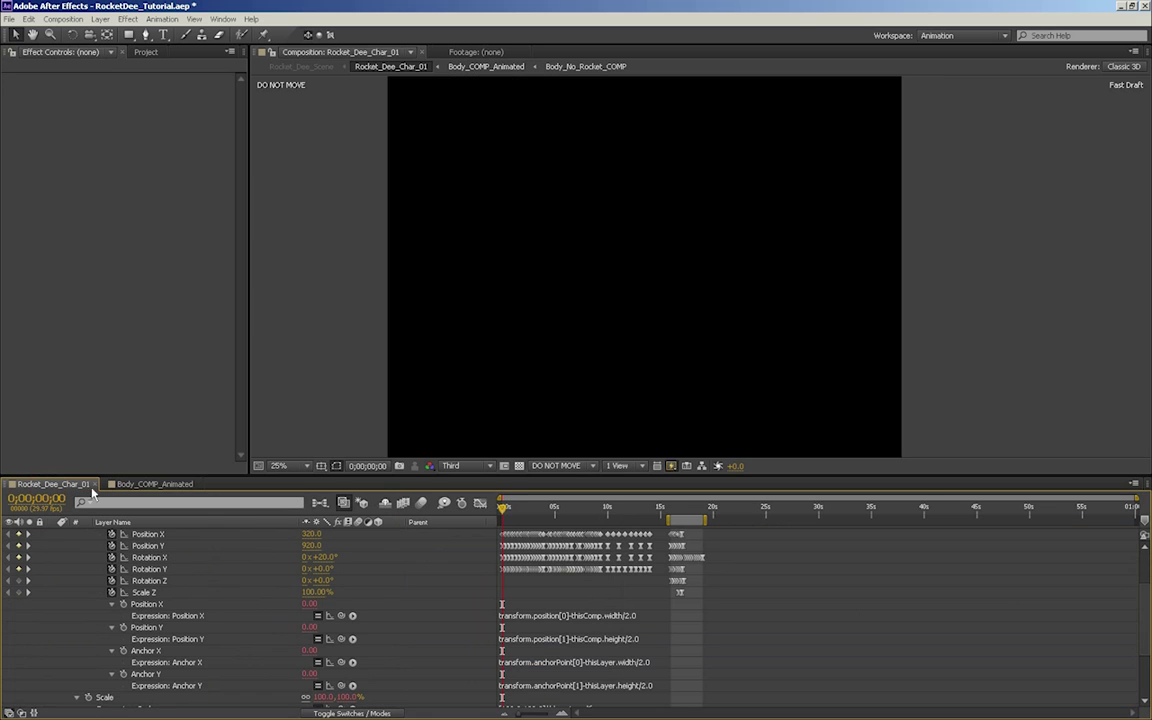
{"action": "left_click_drag", "start_coordinate": [503, 510], "coordinate": [507, 511]}
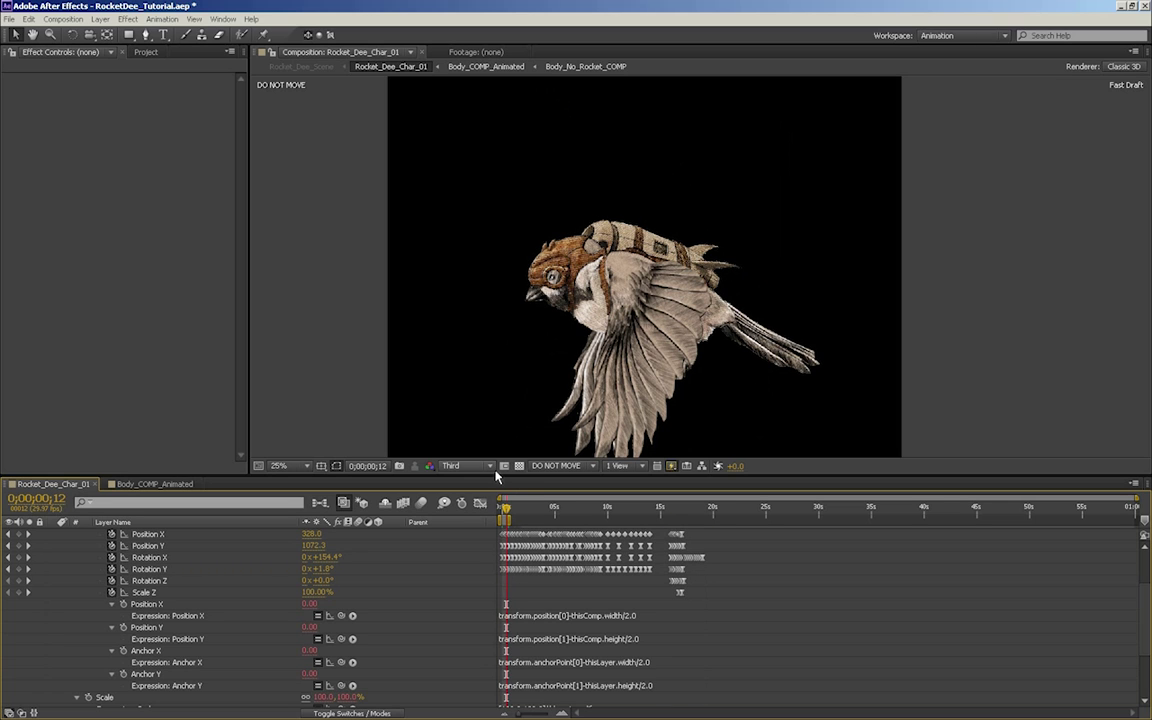
Return to Body_COMP_Animated, move to 0;00;00;00, look through the rig layers, and preview the animation
{"action": "left_click", "coordinate": [150, 484]}
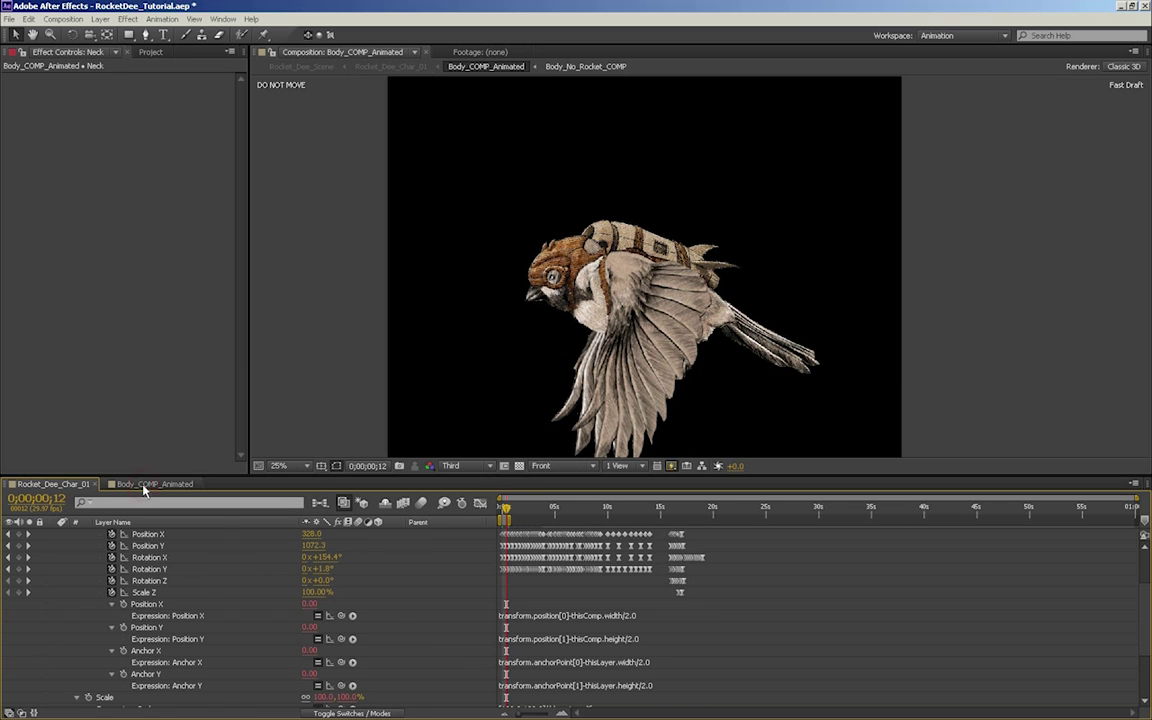
{"action": "left_click_drag", "start_coordinate": [400, 510], "coordinate": [394, 512]}
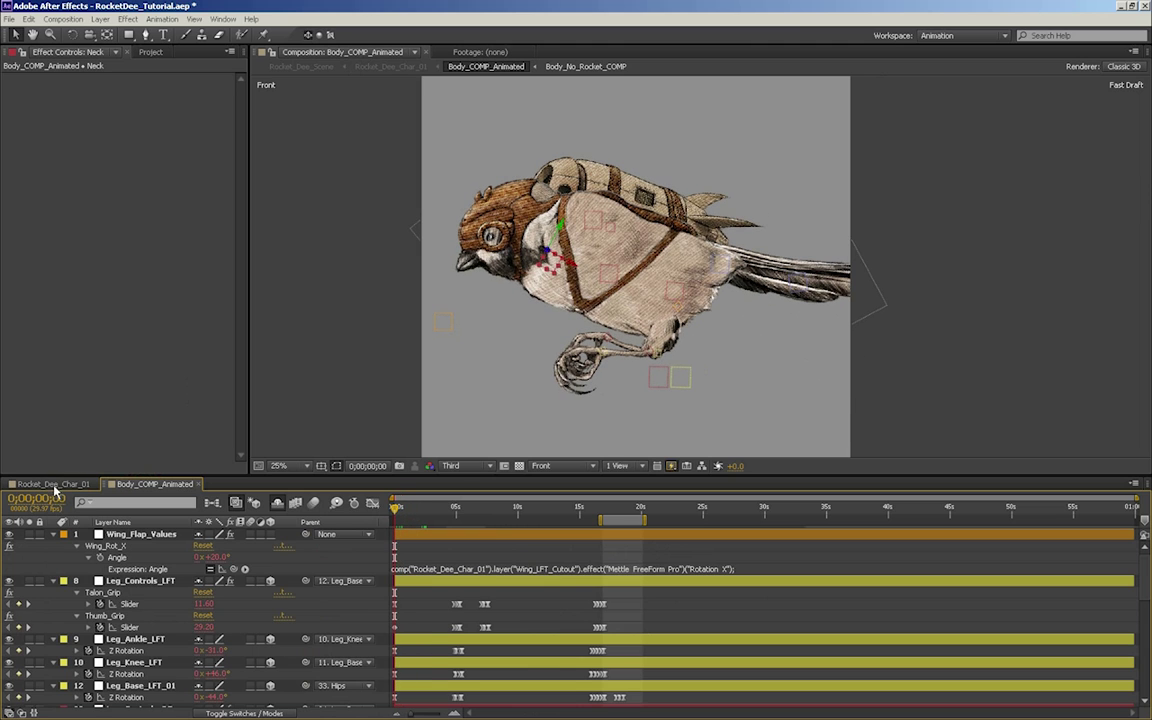
{"action": "scroll", "coordinate": [424, 586], "scroll_direction": "down", "scroll_amount": 2}
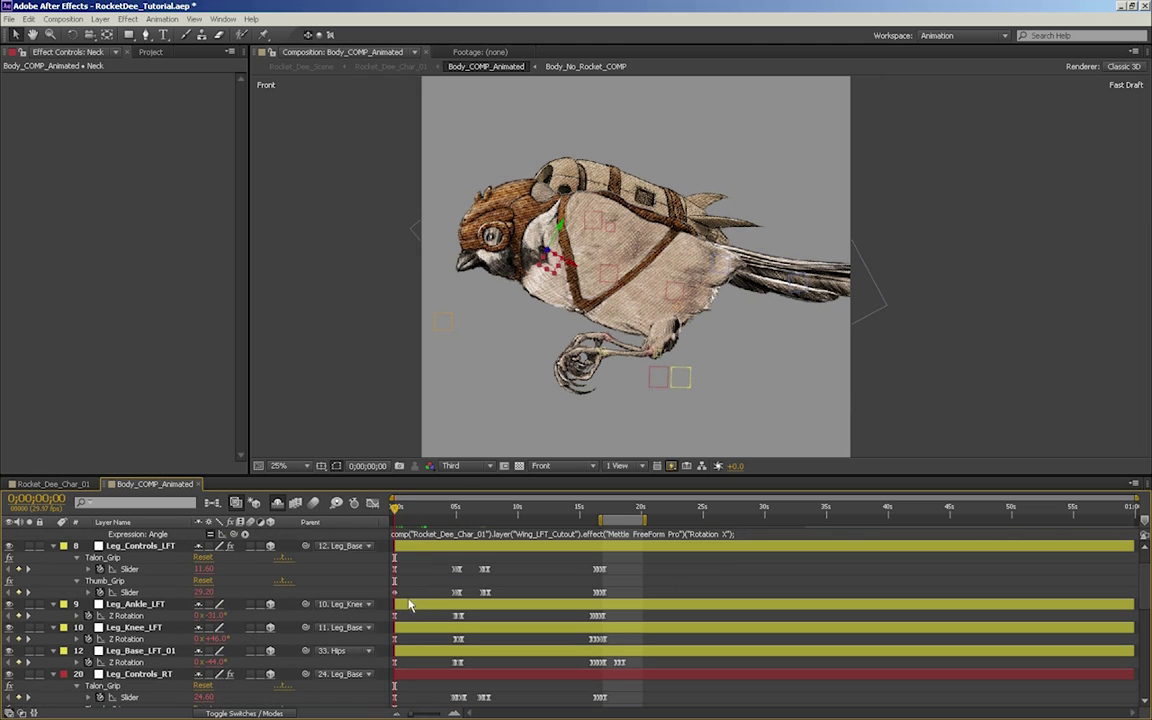
{"action": "scroll", "coordinate": [409, 552], "scroll_direction": "up", "scroll_amount": 1}
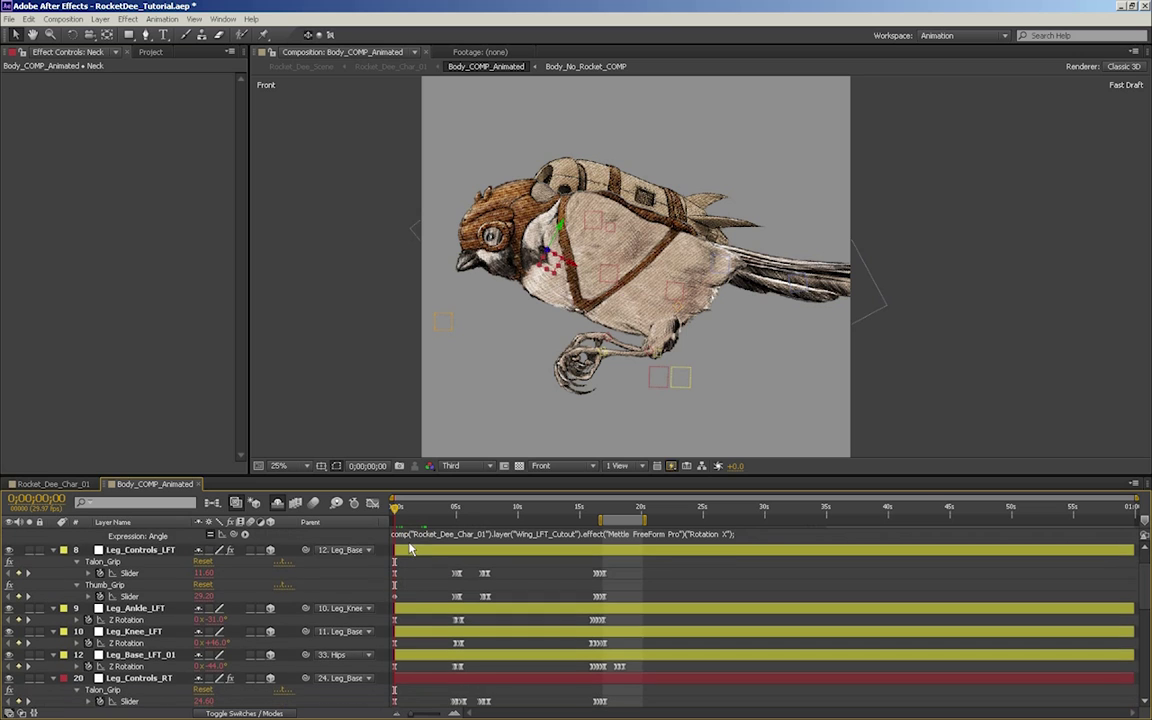
{"action": "scroll", "coordinate": [409, 594], "scroll_direction": "down", "scroll_amount": 1}
{"action": "scroll", "coordinate": [405, 600], "scroll_direction": "down", "scroll_amount": 3}
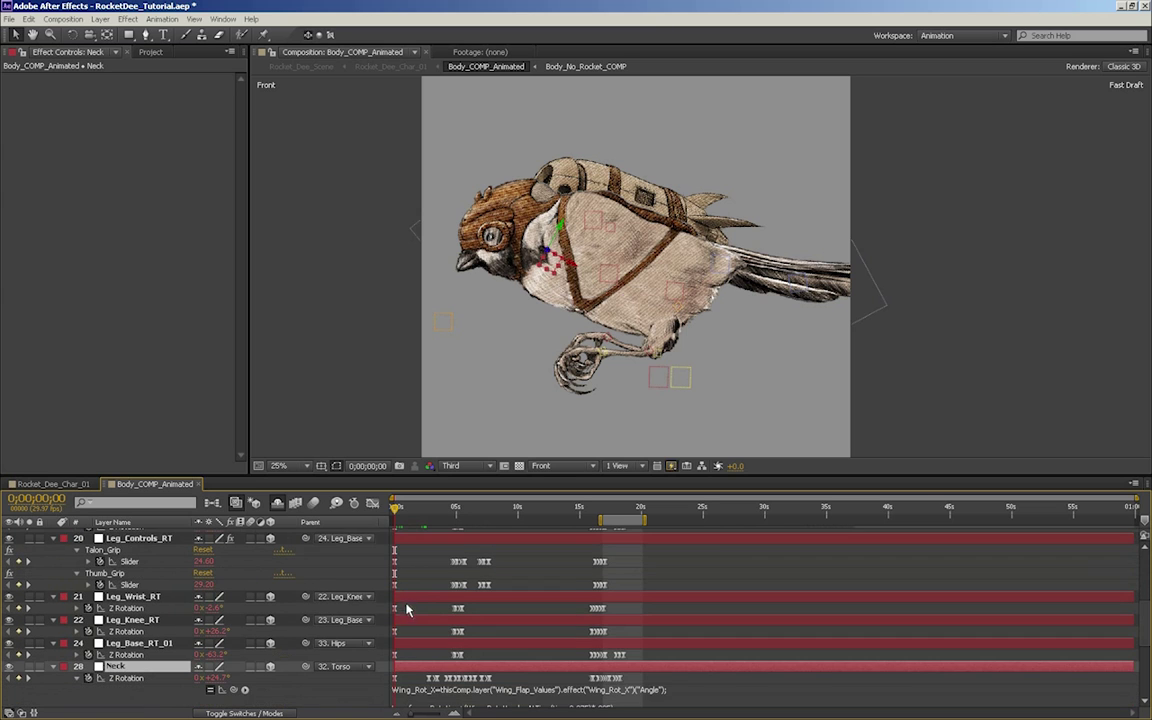
{"action": "scroll", "coordinate": [404, 620], "scroll_direction": "down", "scroll_amount": 3}
{"action": "key", "text": "space"}
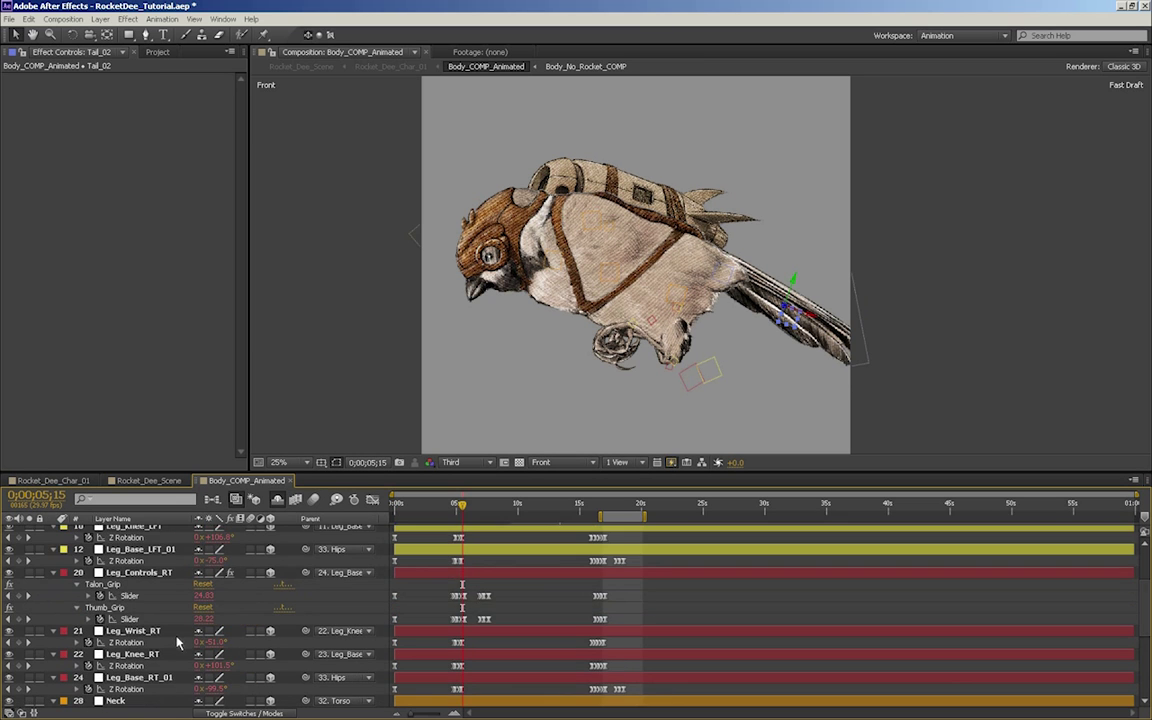
Scrub Body_COMP_Animated to 0;00;18;00 and examine the pose and keyframes of the leg and Neck layers
{"action": "scroll", "coordinate": [458, 504], "scroll_direction": "up", "scroll_amount": 2}
{"action": "left_click_drag", "start_coordinate": [458, 504], "coordinate": [617, 500]}
{"action": "scroll", "coordinate": [499, 595], "scroll_direction": "down", "scroll_amount": 10}
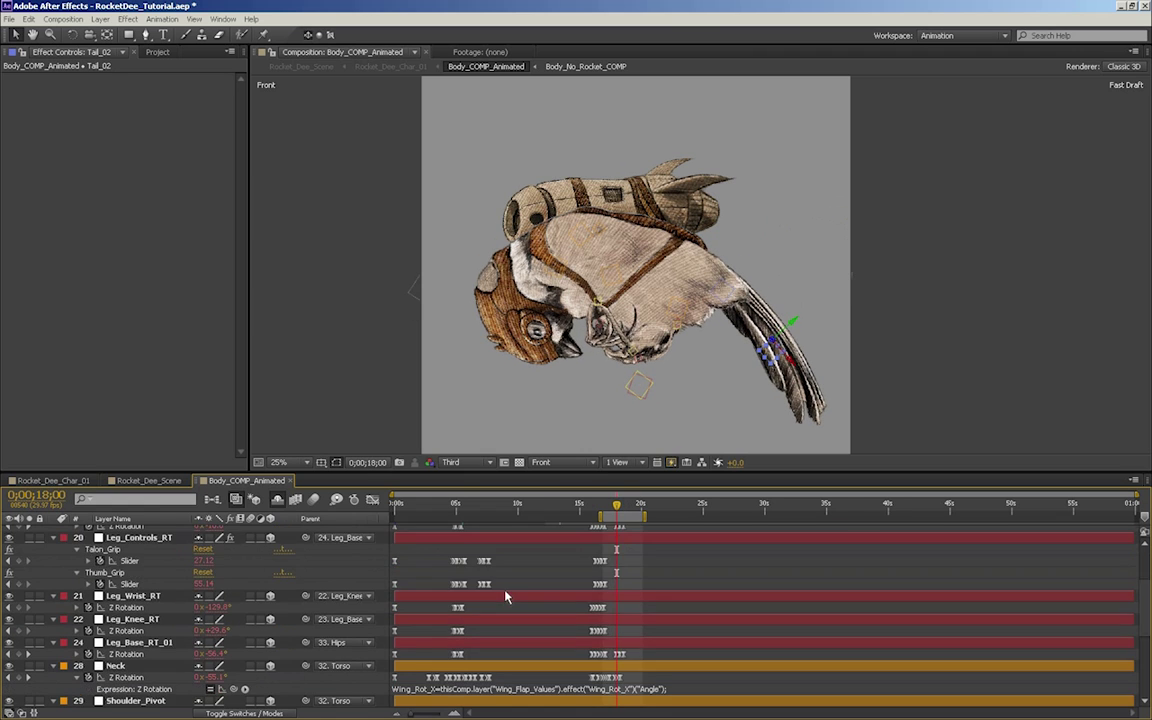